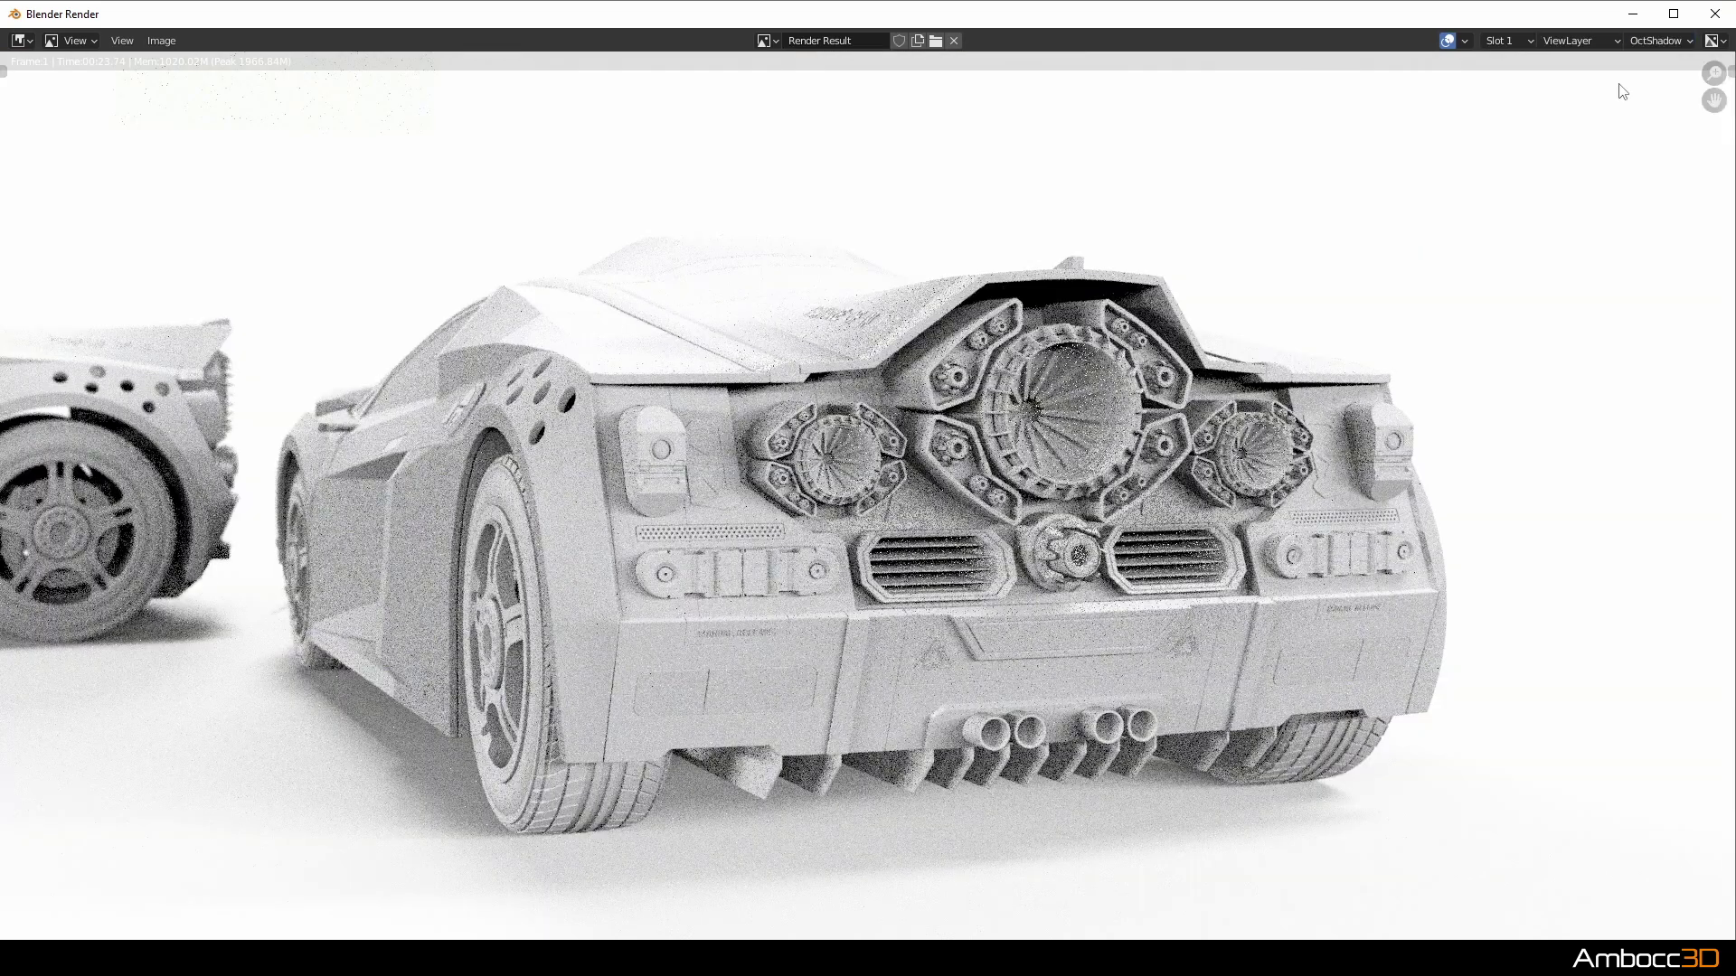
- View the OctDenoiserBeauty, DiffDir and ReflectDir render passes, then show the recent files list
{"action": "left_click", "coordinate": [1658, 42]}
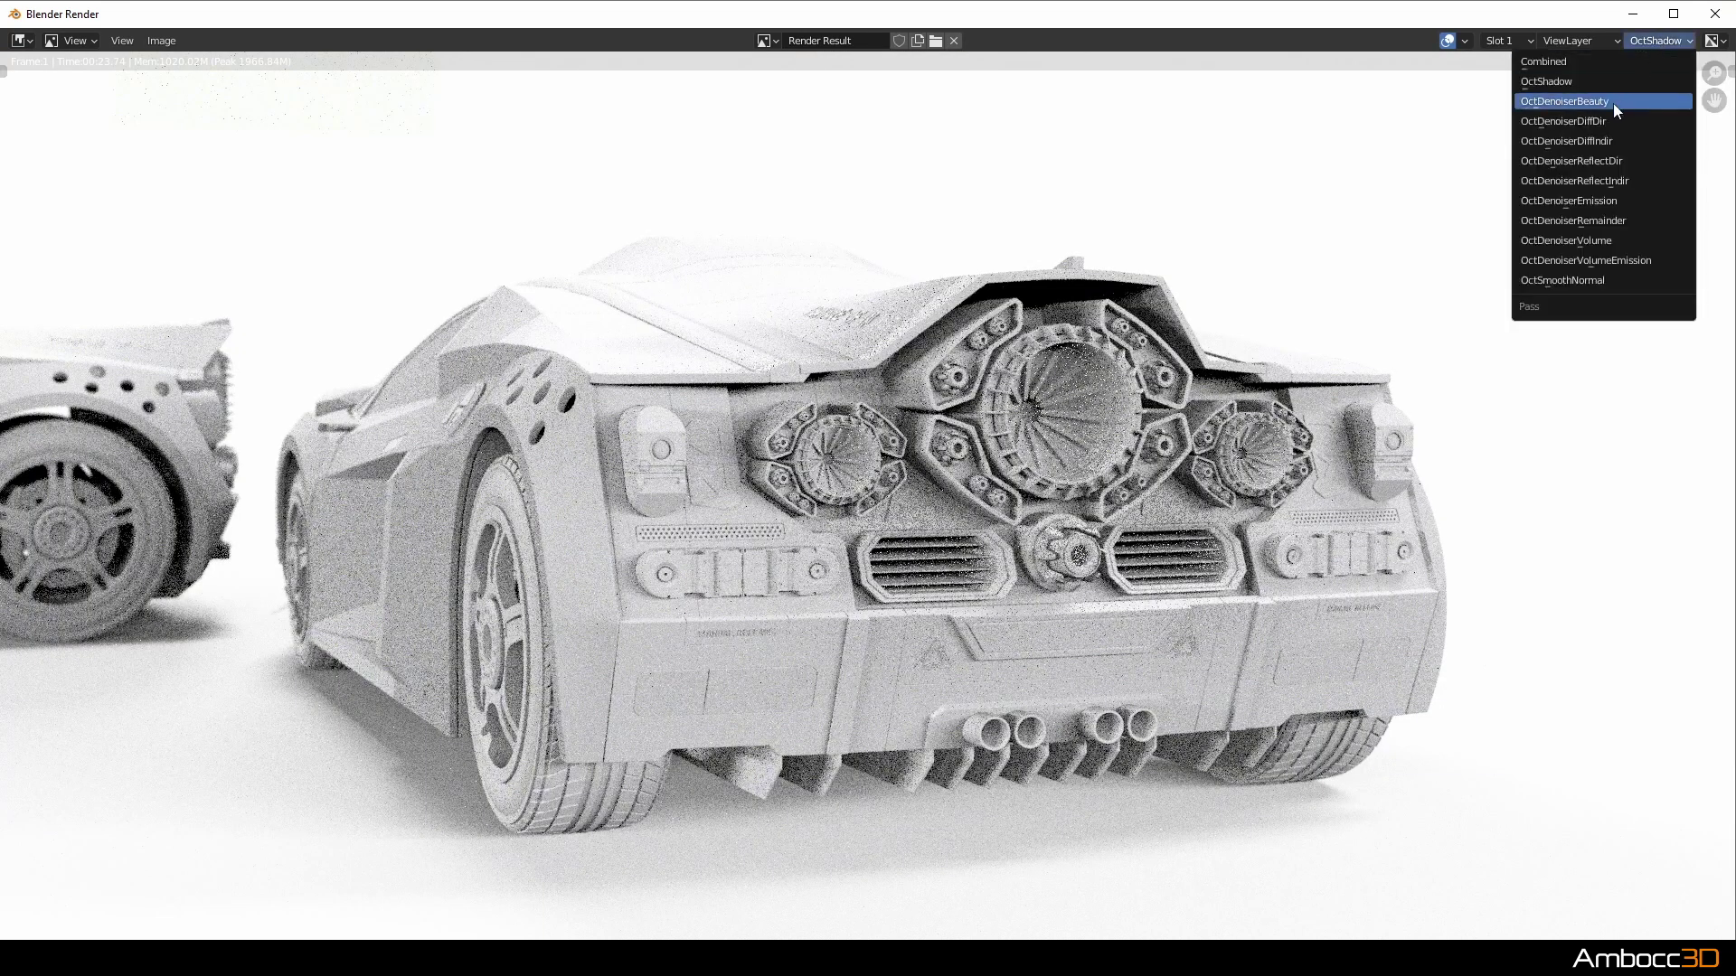
{"action": "left_click", "coordinate": [1613, 101]}
{"action": "left_click", "coordinate": [1654, 41]}
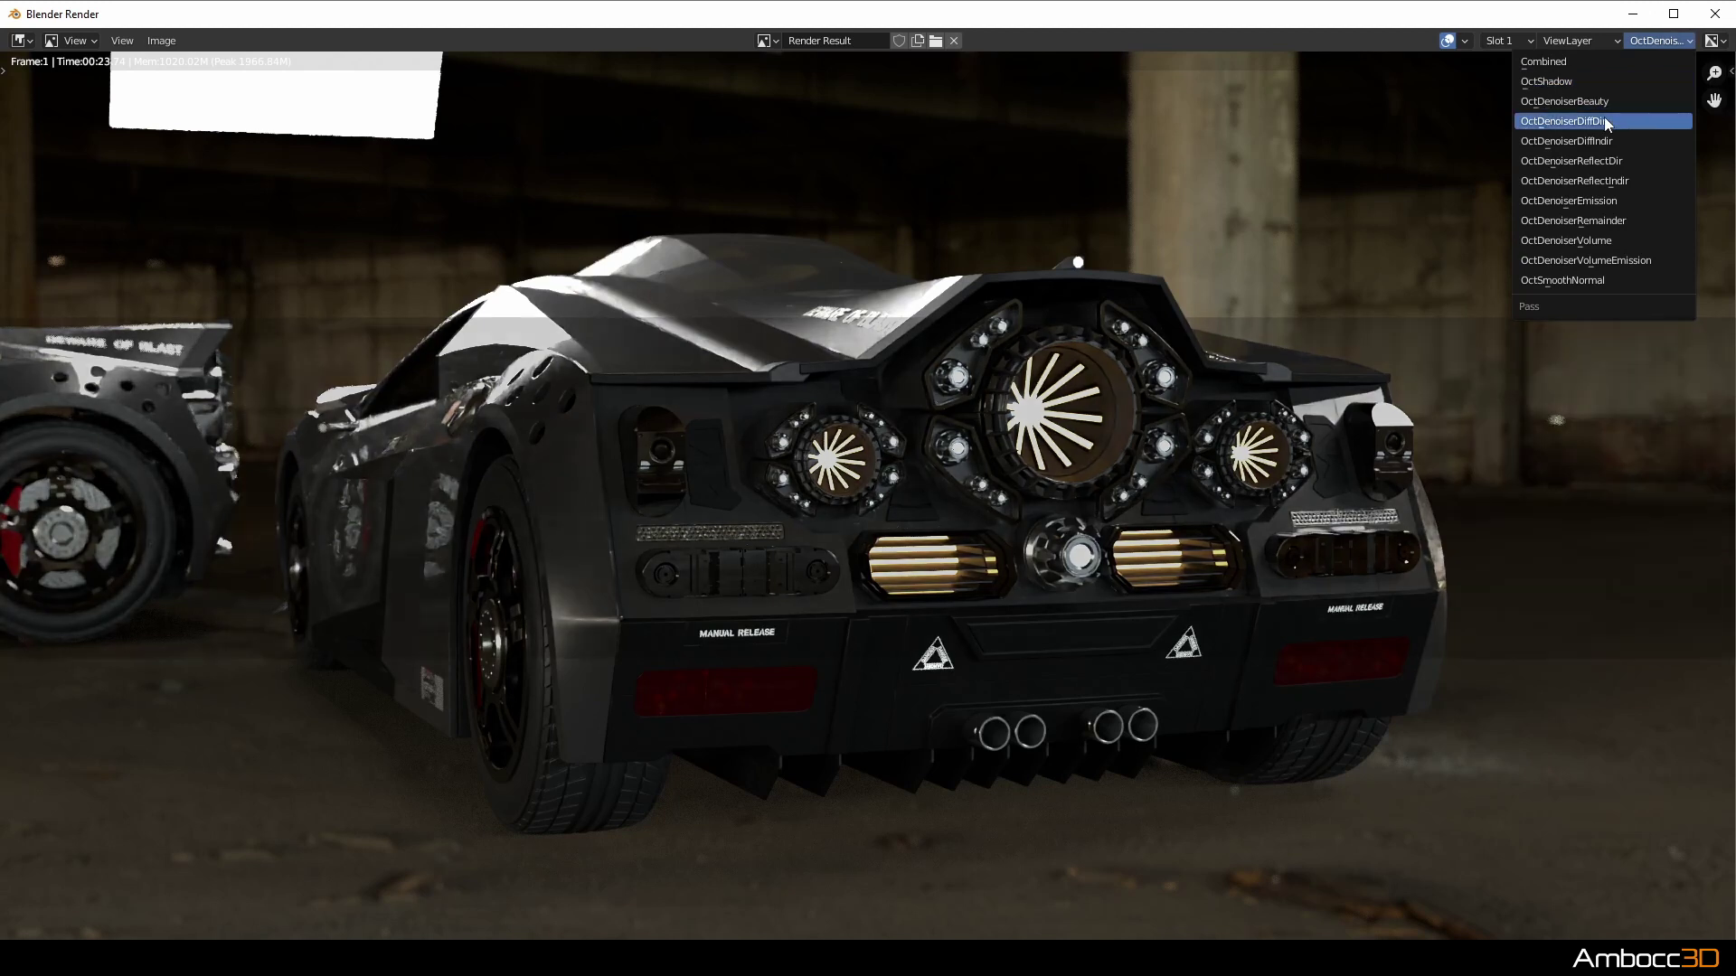
{"action": "left_click", "coordinate": [1603, 119]}
{"action": "left_click", "coordinate": [1659, 41]}
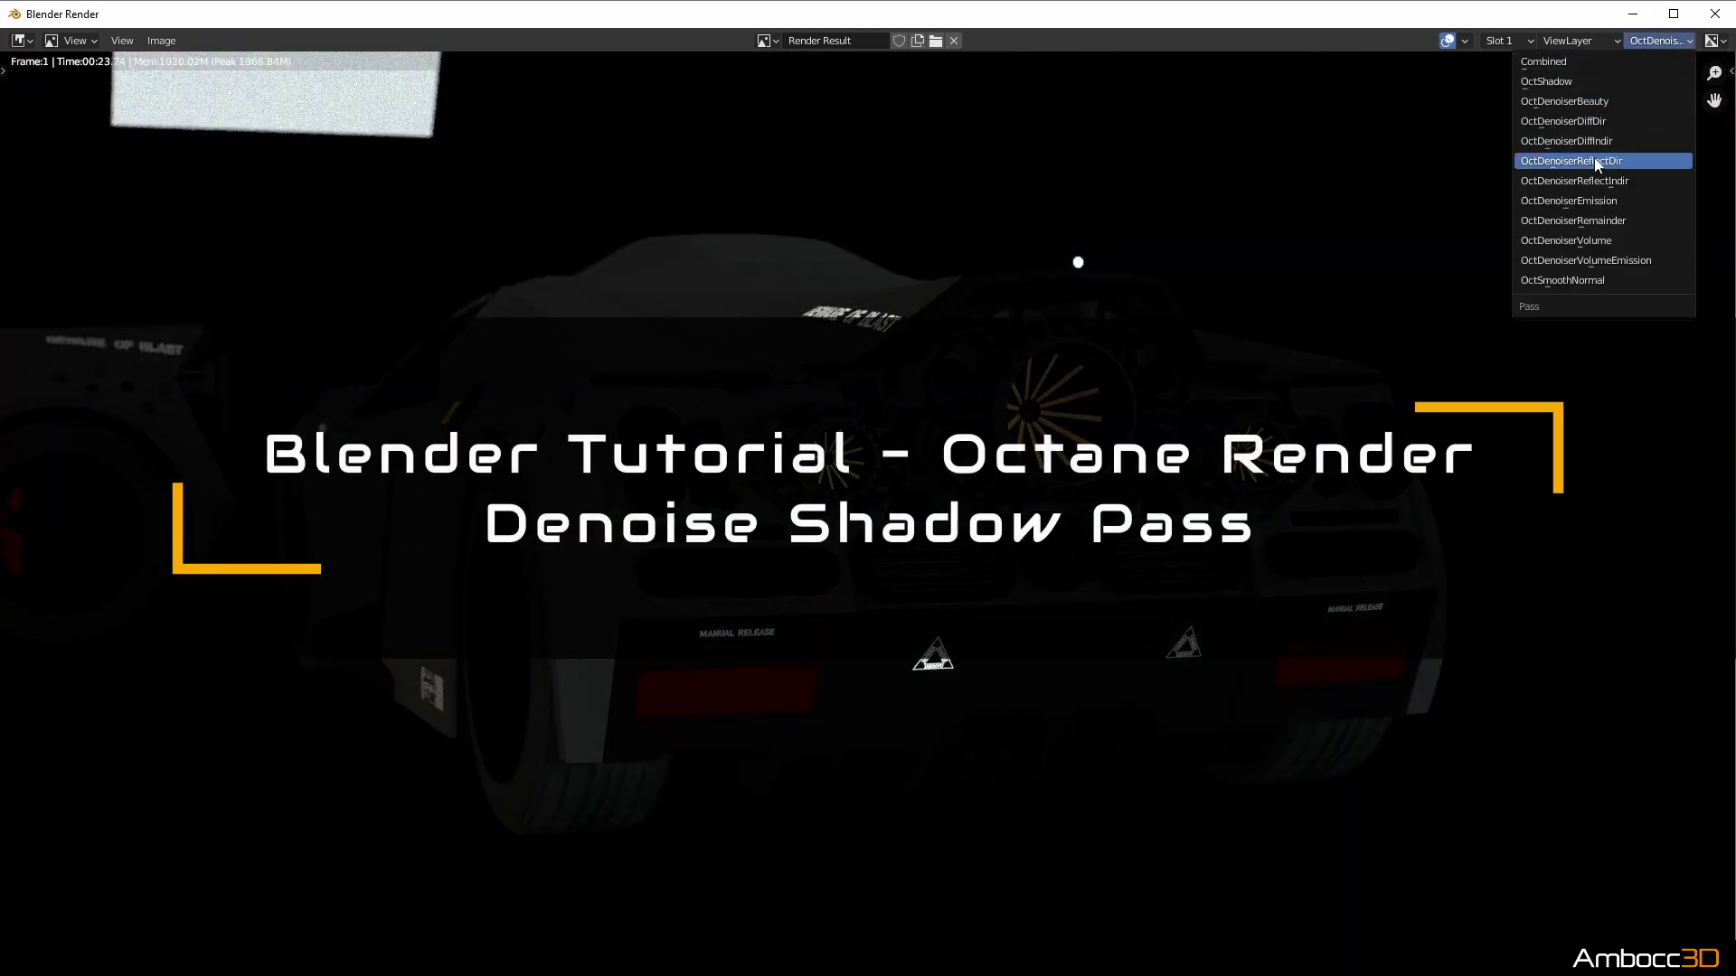
{"action": "left_click", "coordinate": [1593, 160]}
{"action": "left_click", "coordinate": [1665, 42]}
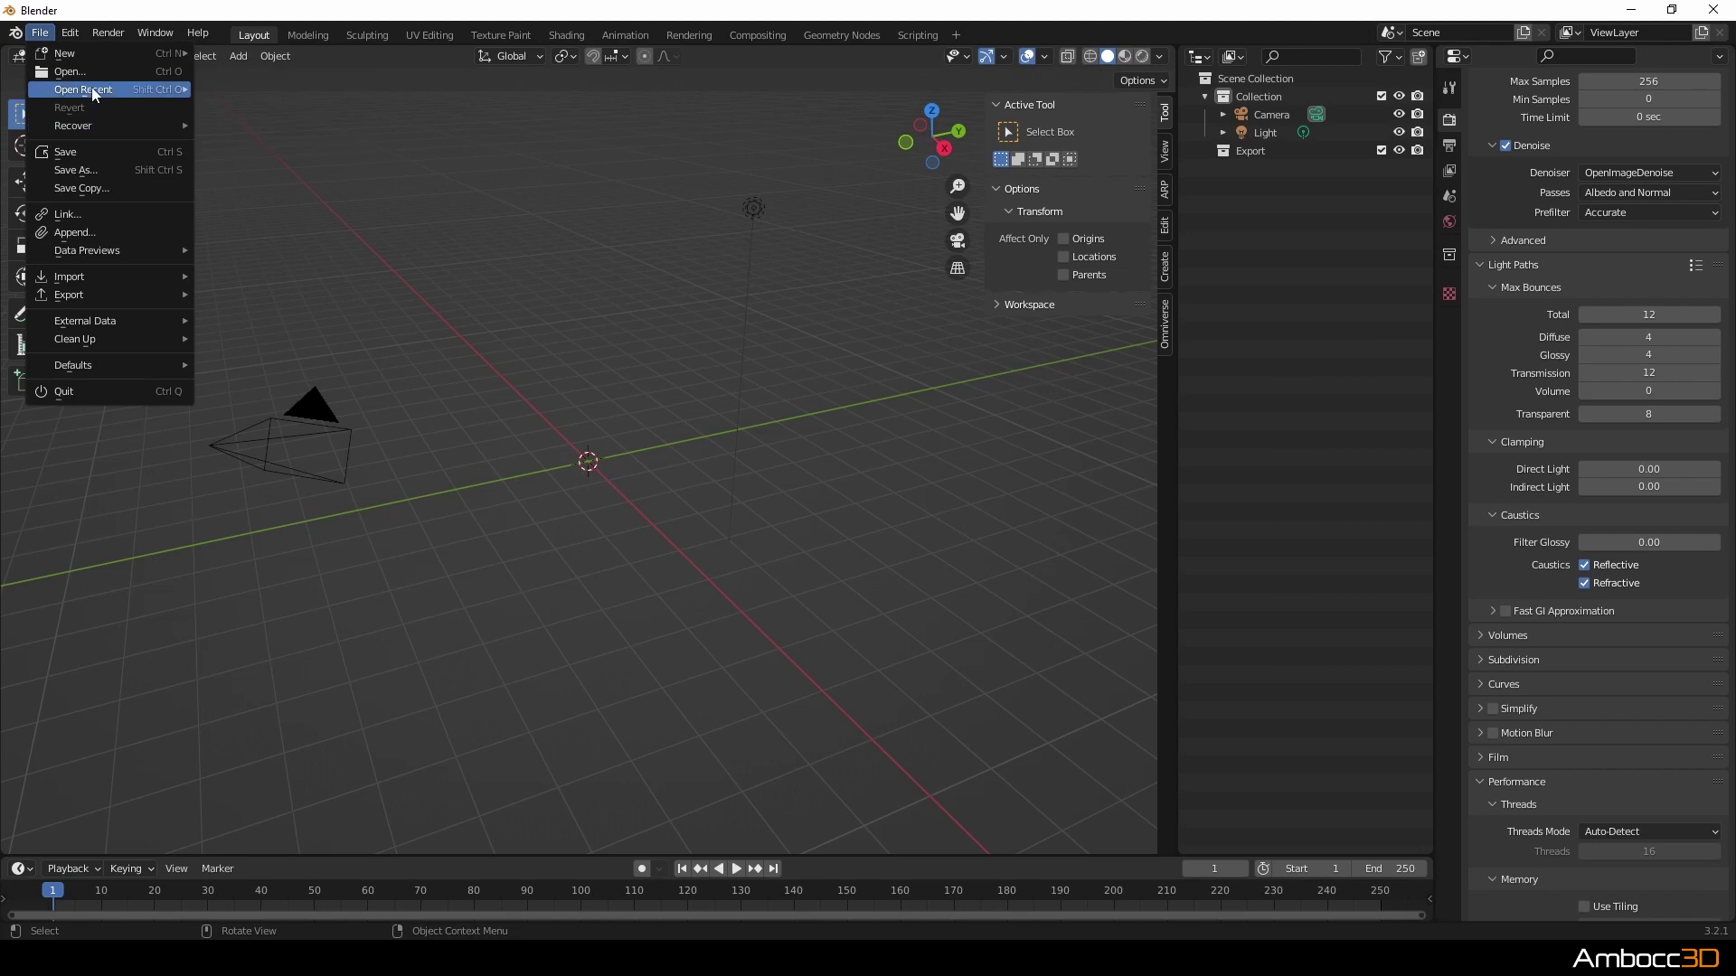
{"action": "mouse_move", "coordinate": [94, 94]}
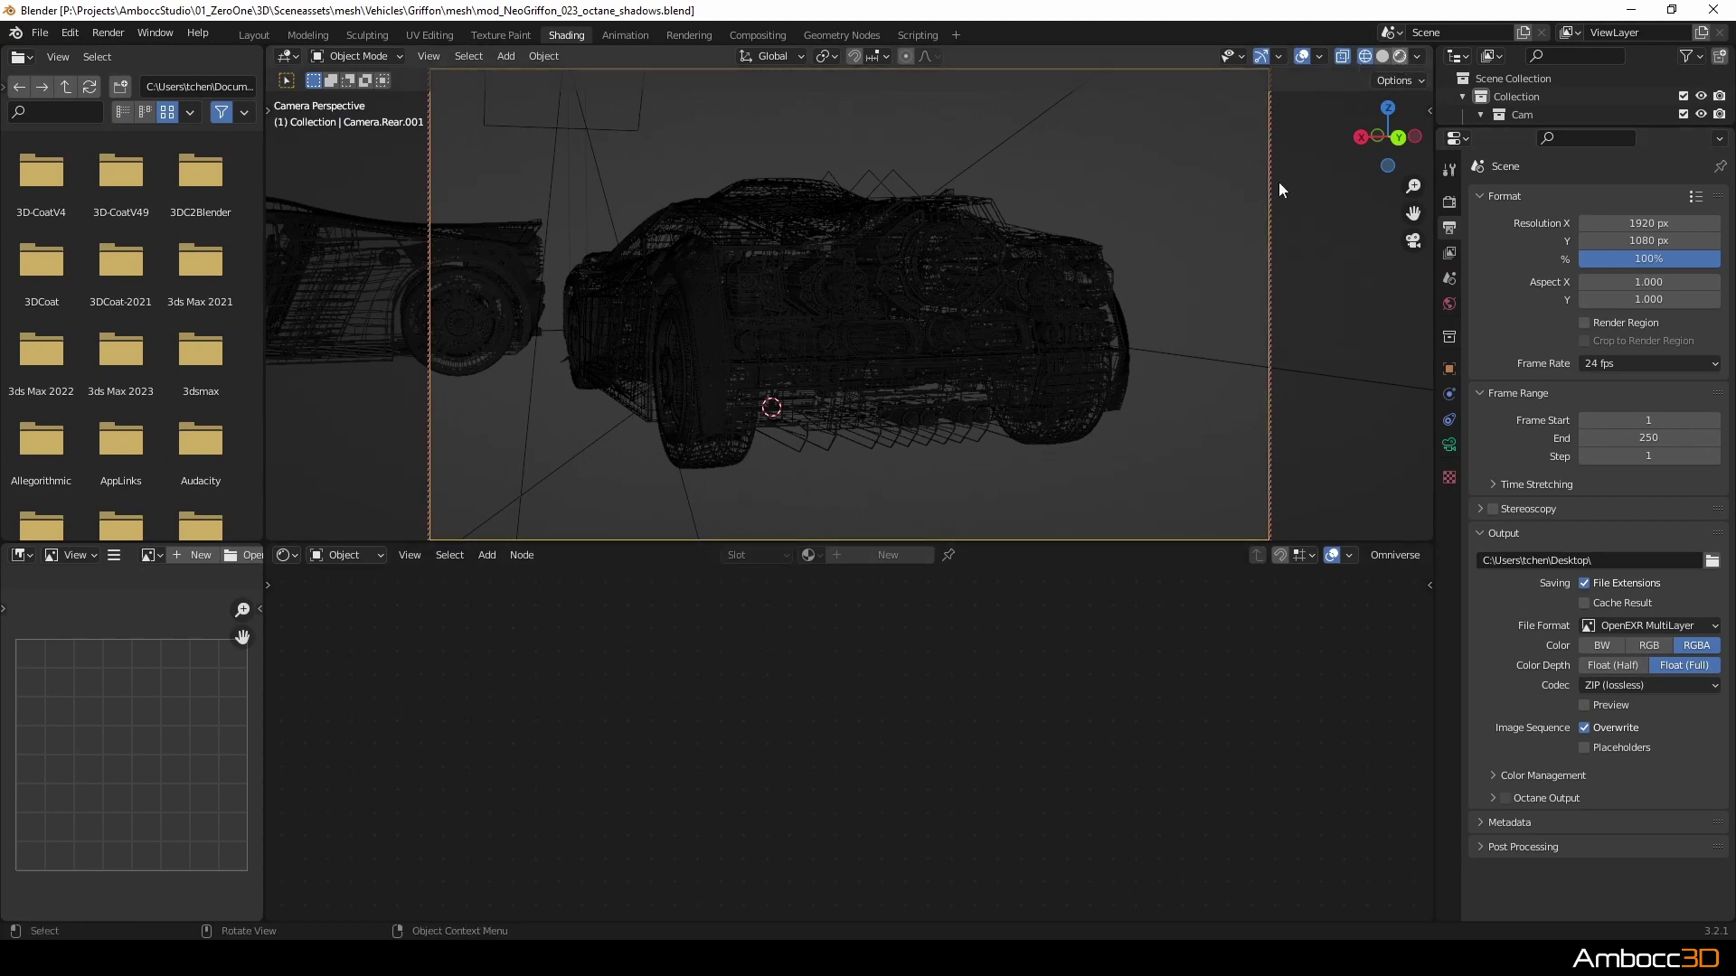
- Preview the car in rendered shading and check the Render, Output and View Layer pass settings
{"action": "key", "text": "shift+z"}
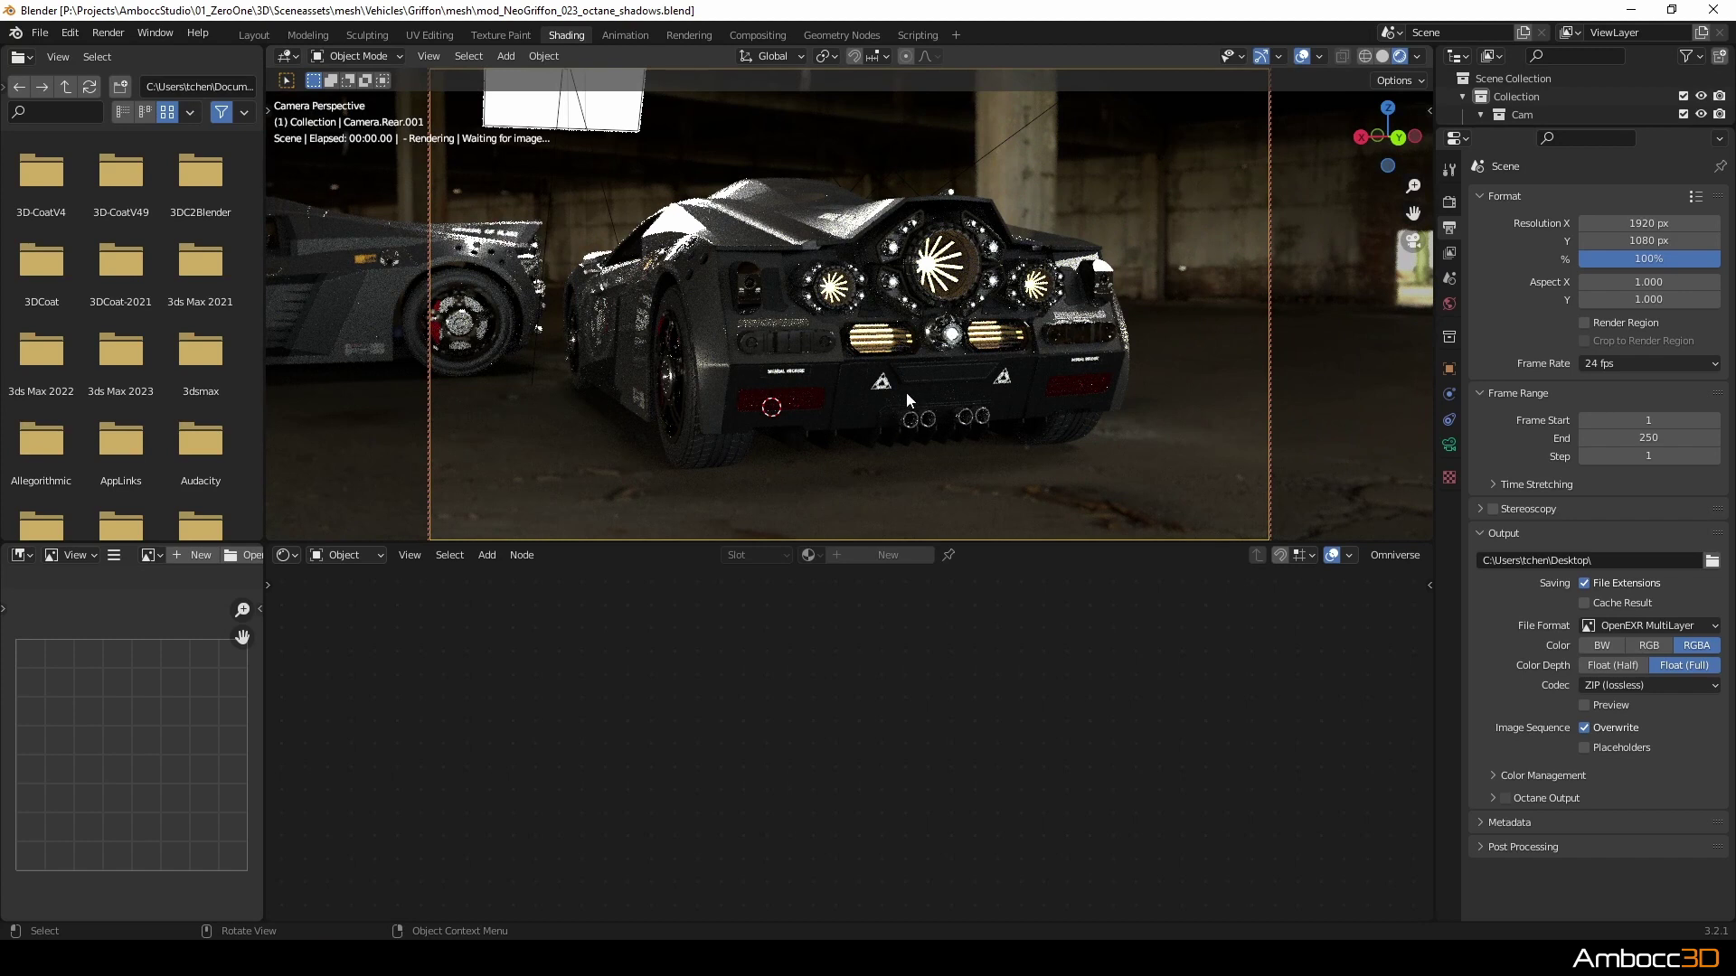
{"action": "left_click", "coordinate": [1450, 201]}
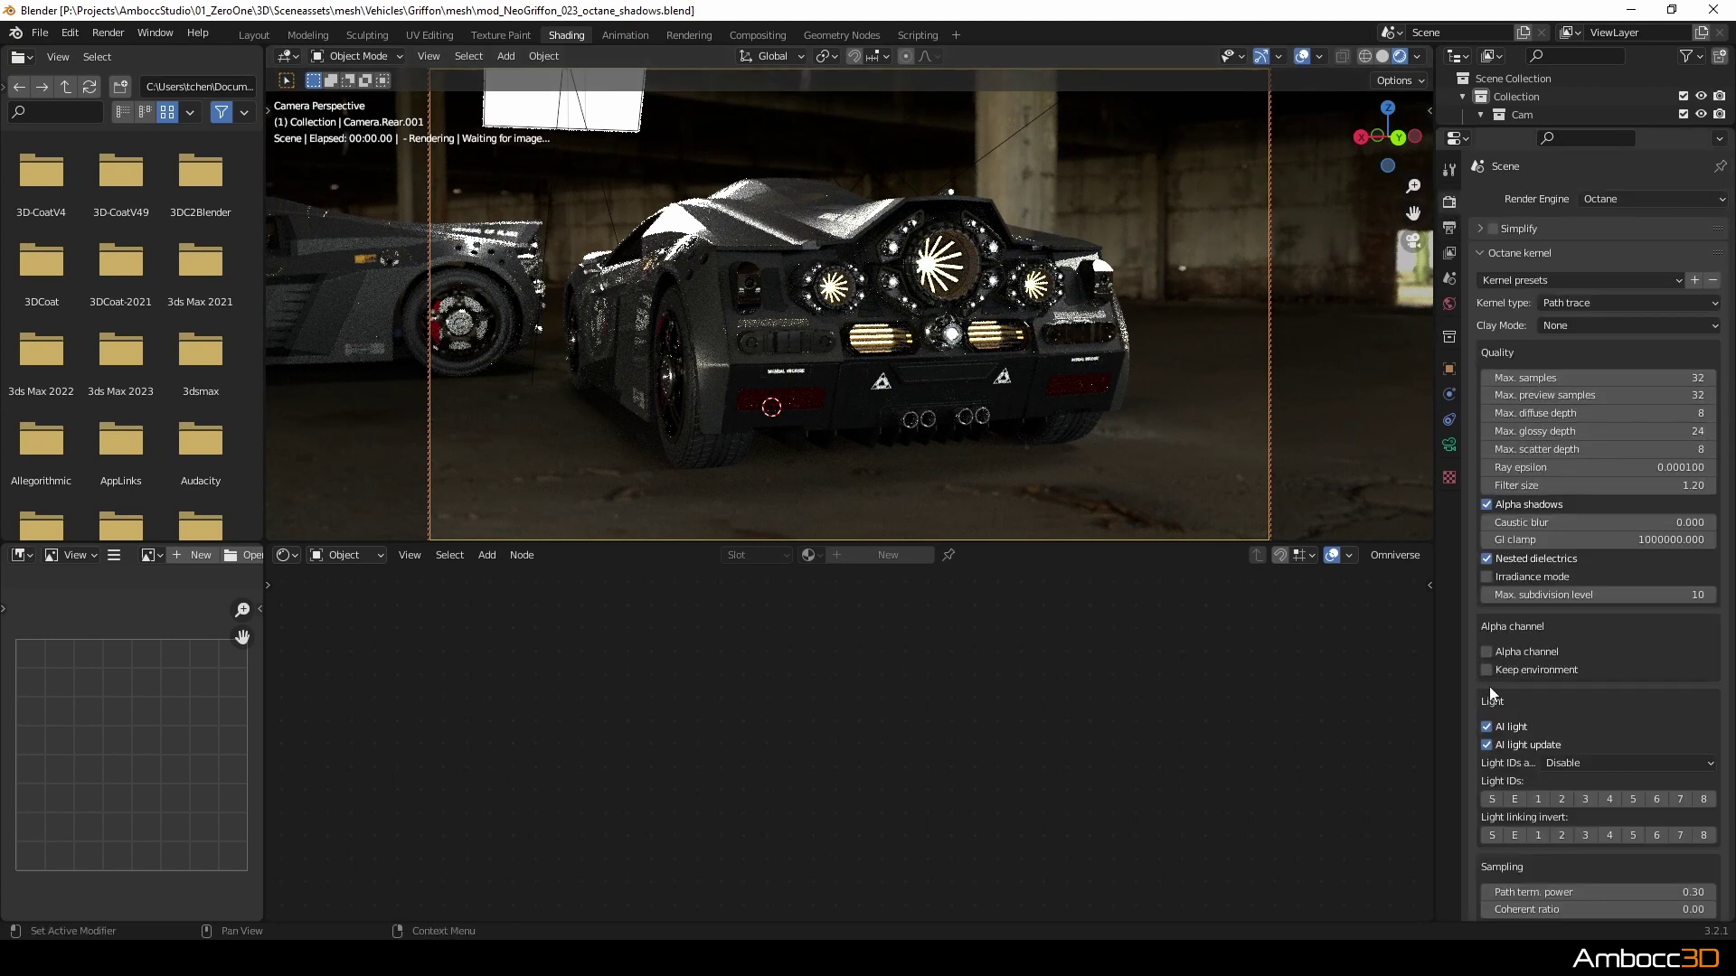
{"action": "left_click", "coordinate": [1450, 227]}
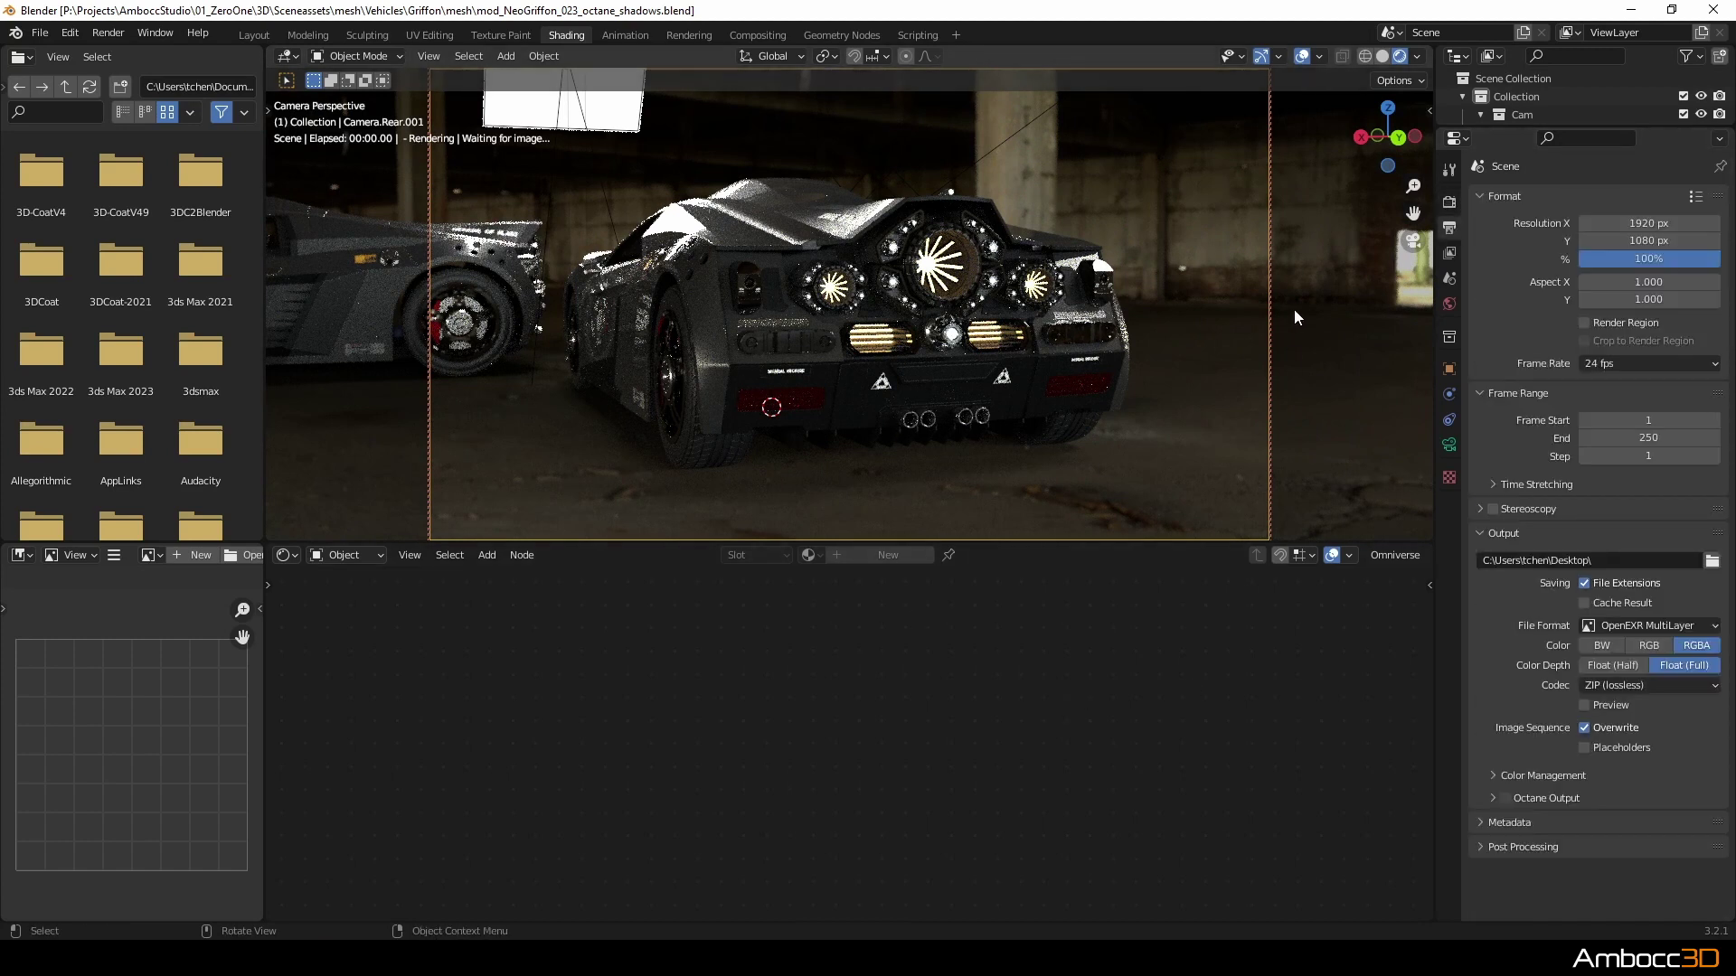
{"action": "left_click", "coordinate": [1449, 253]}
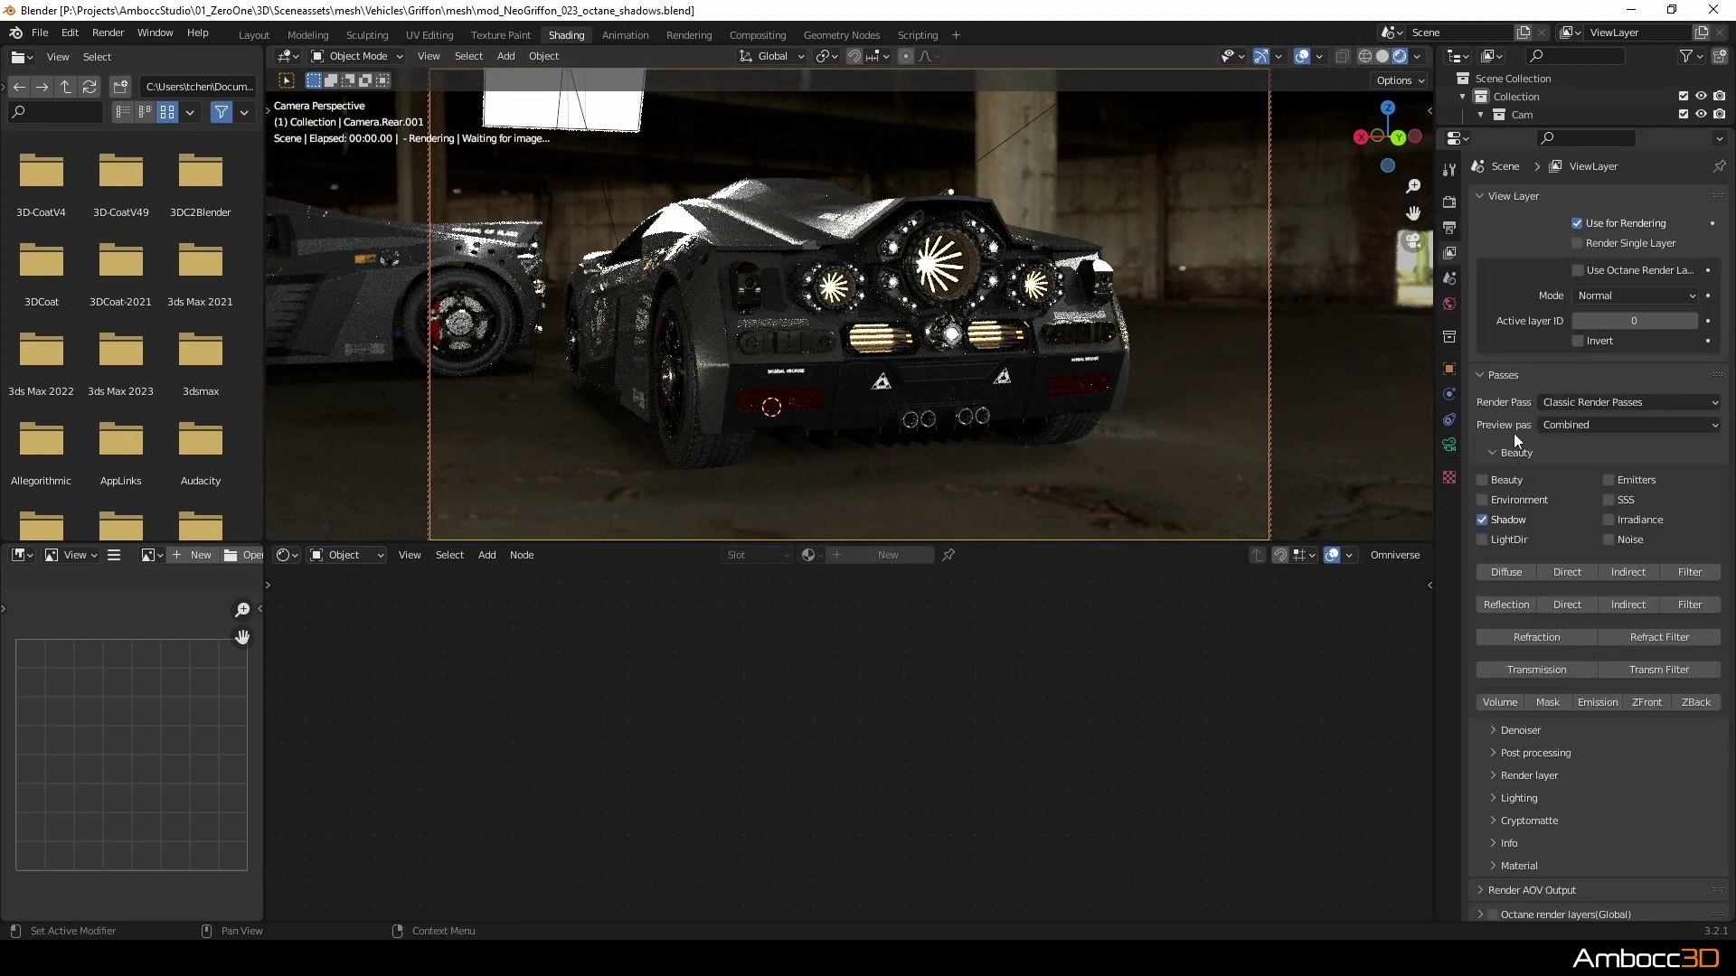
{"action": "left_click", "coordinate": [1576, 425]}
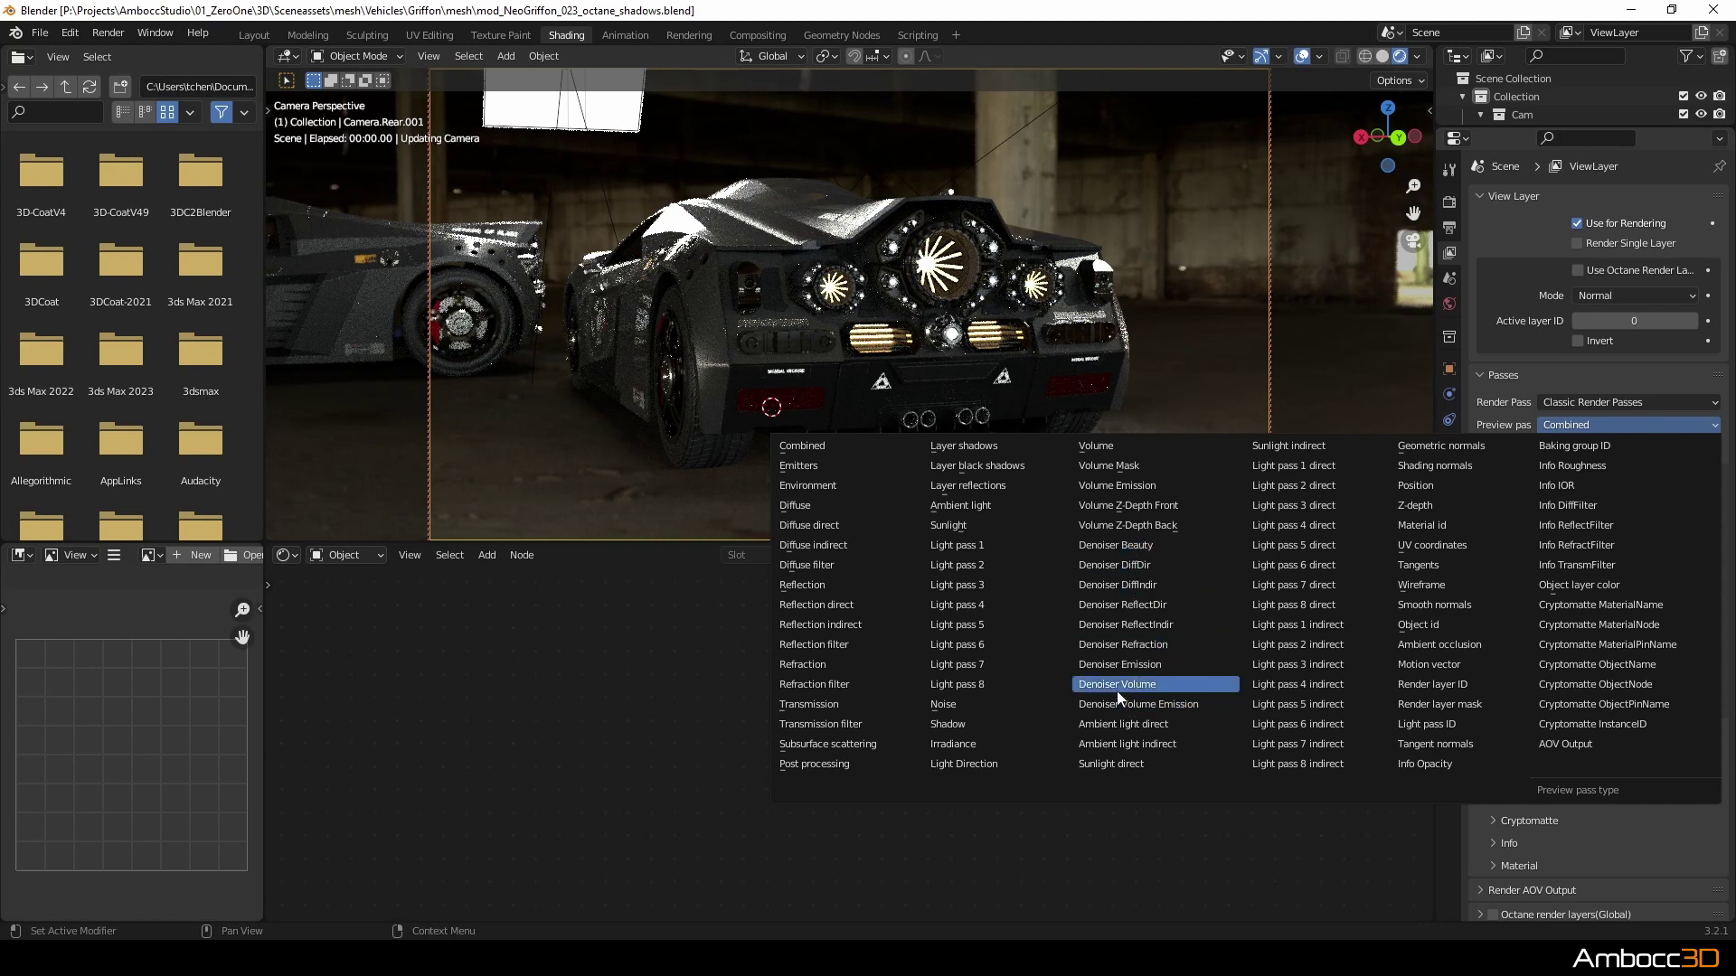
- Choose Shadow as the Octane preview pass in View Layer properties
{"action": "left_click", "coordinate": [947, 729]}
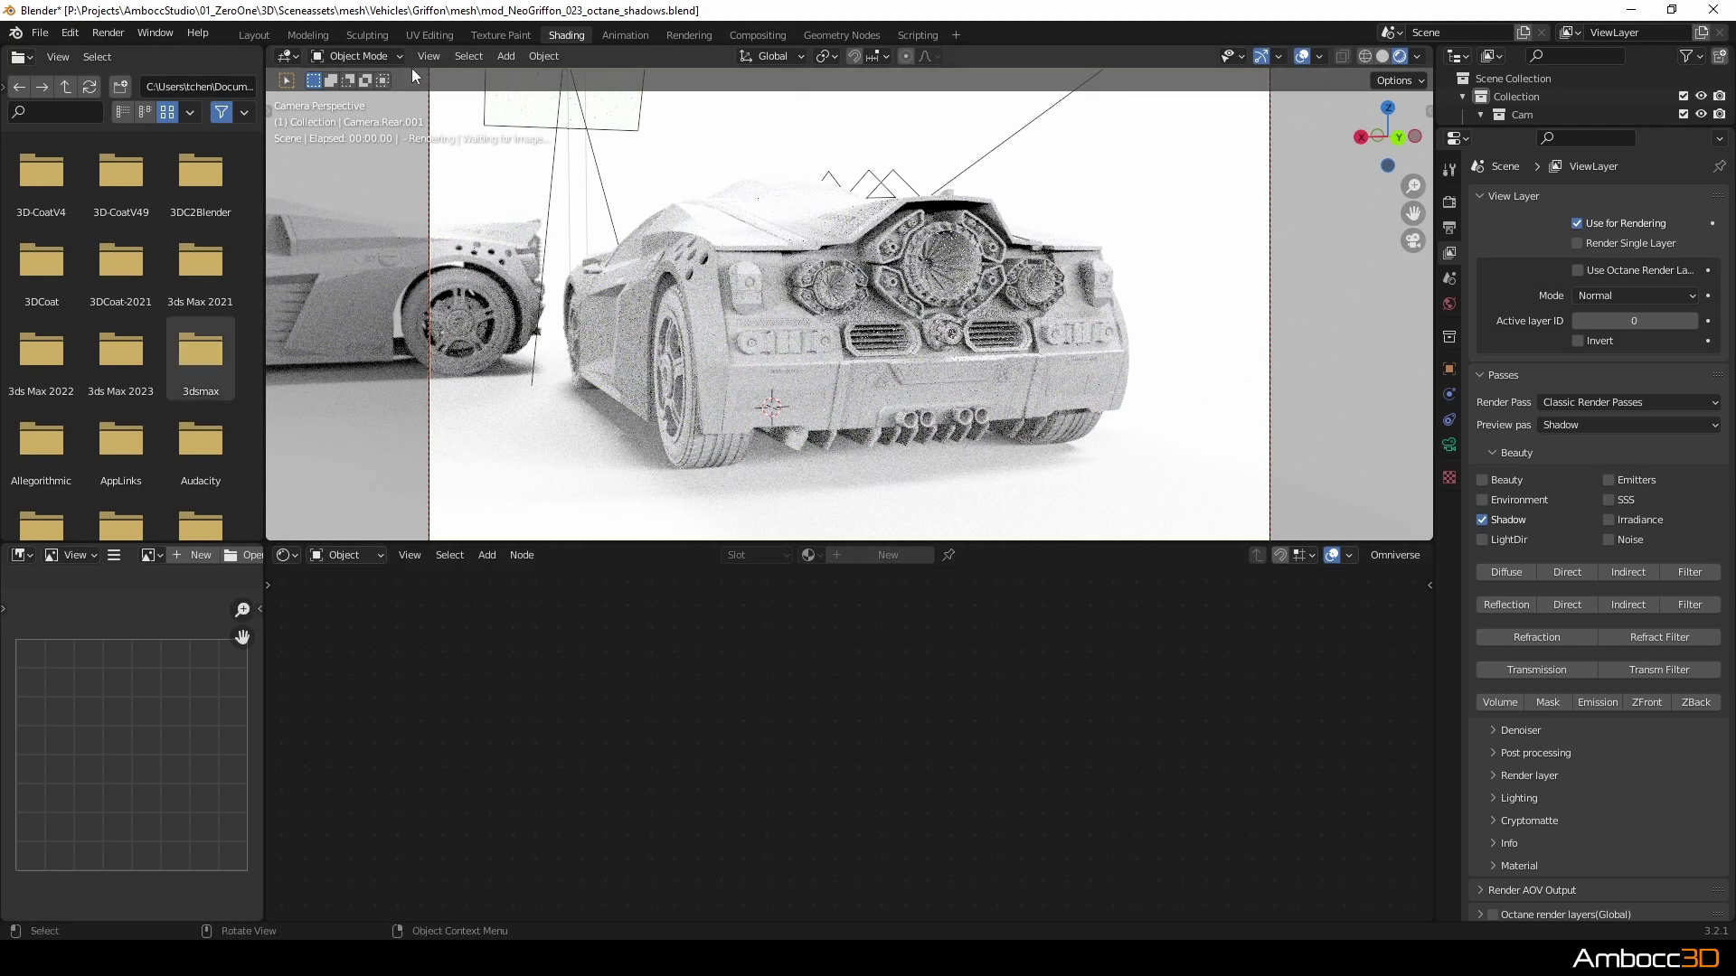
- In the Compositing workspace, move Render Layers left and align the Composite node
{"action": "left_click", "coordinate": [759, 36]}
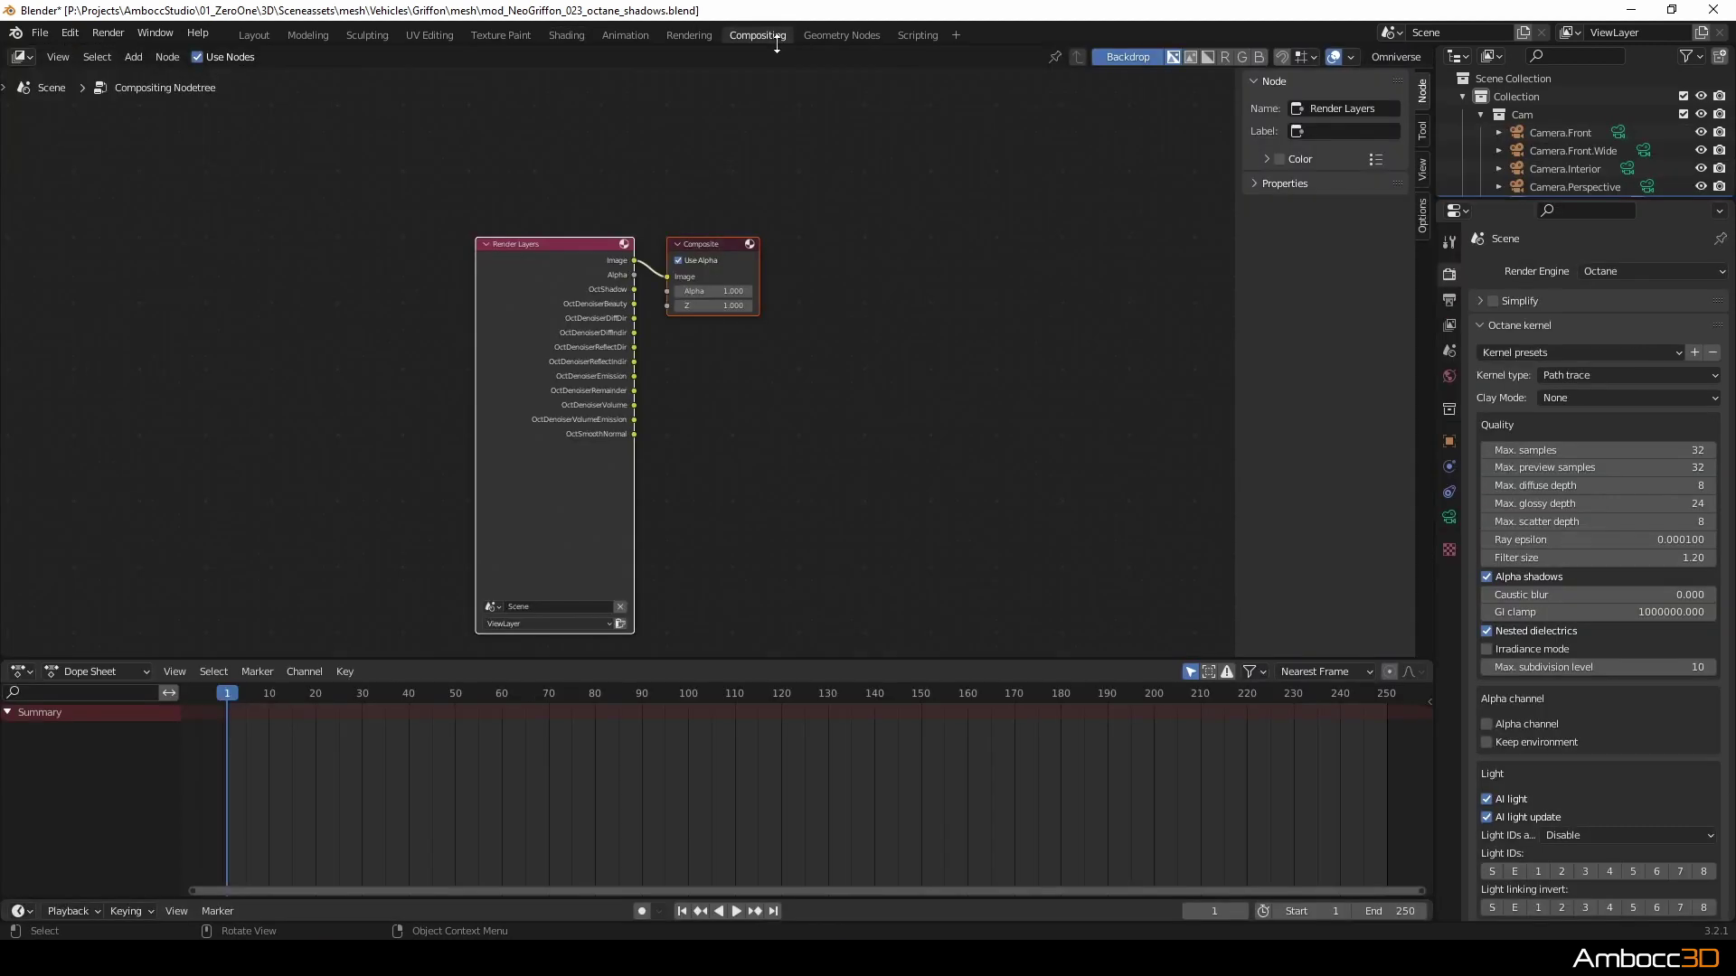
{"action": "left_click_drag", "start_coordinate": [533, 246], "coordinate": [243, 240]}
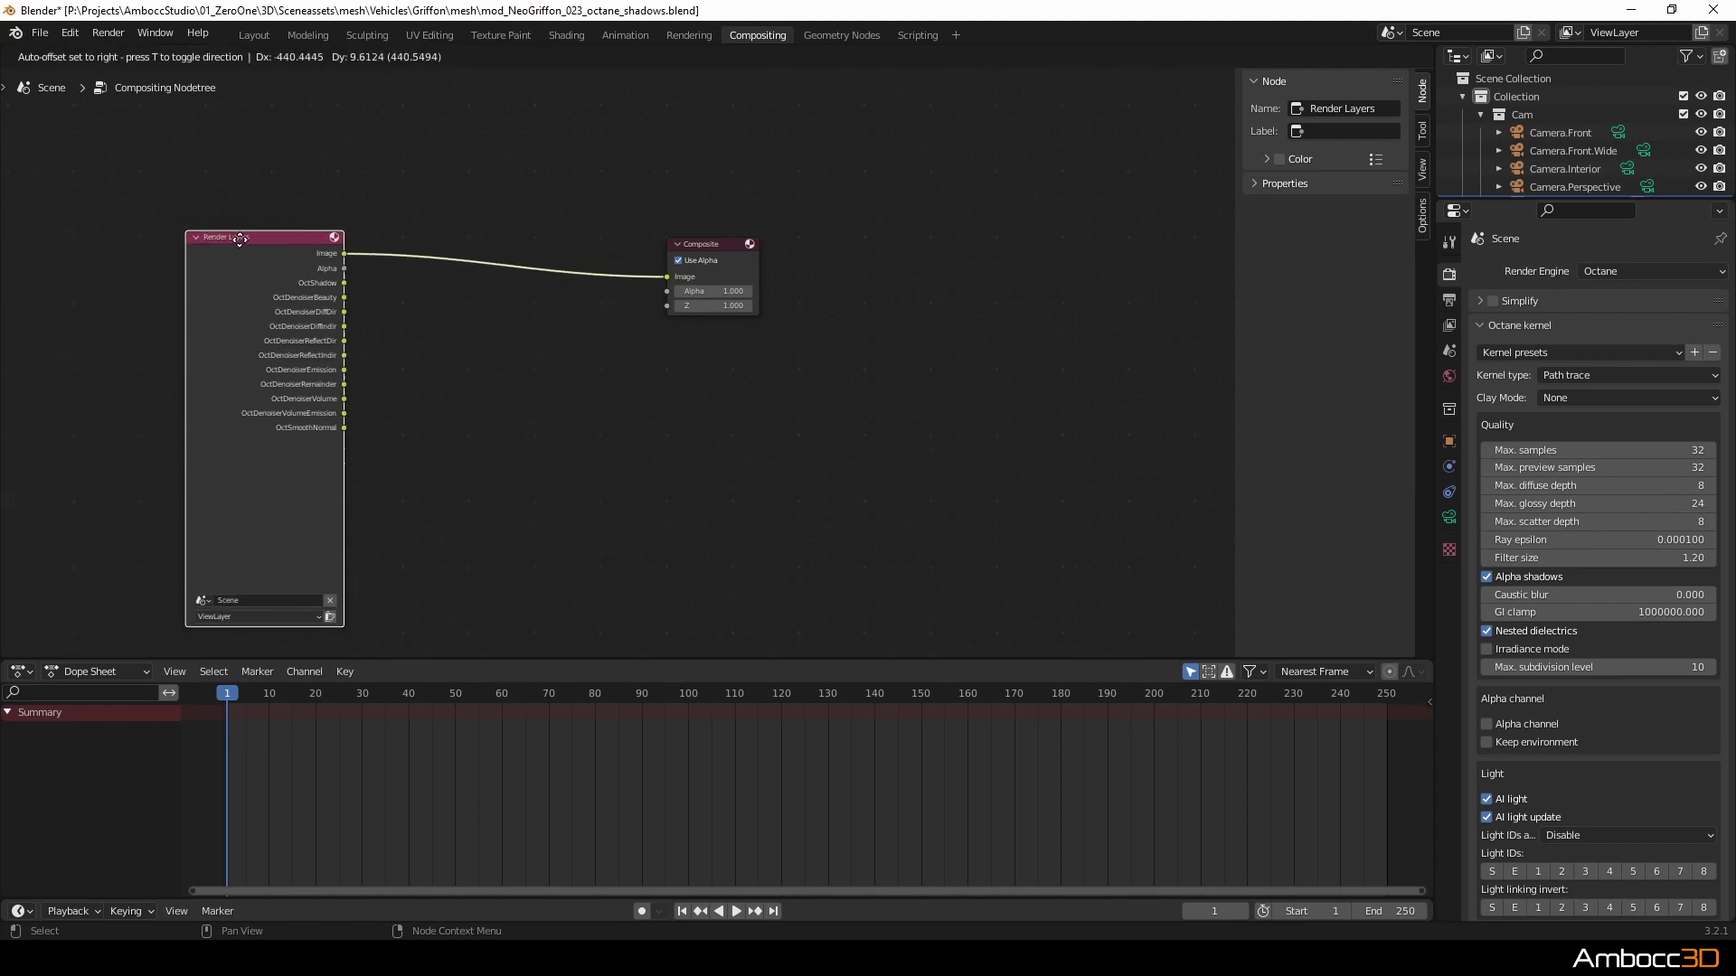
{"action": "middle_click_drag", "start_coordinate": [648, 404], "coordinate": [777, 417]}
{"action": "scroll", "coordinate": [777, 417], "scroll_direction": "up", "scroll_amount": 3}
{"action": "left_click_drag", "start_coordinate": [976, 225], "coordinate": [976, 168]}
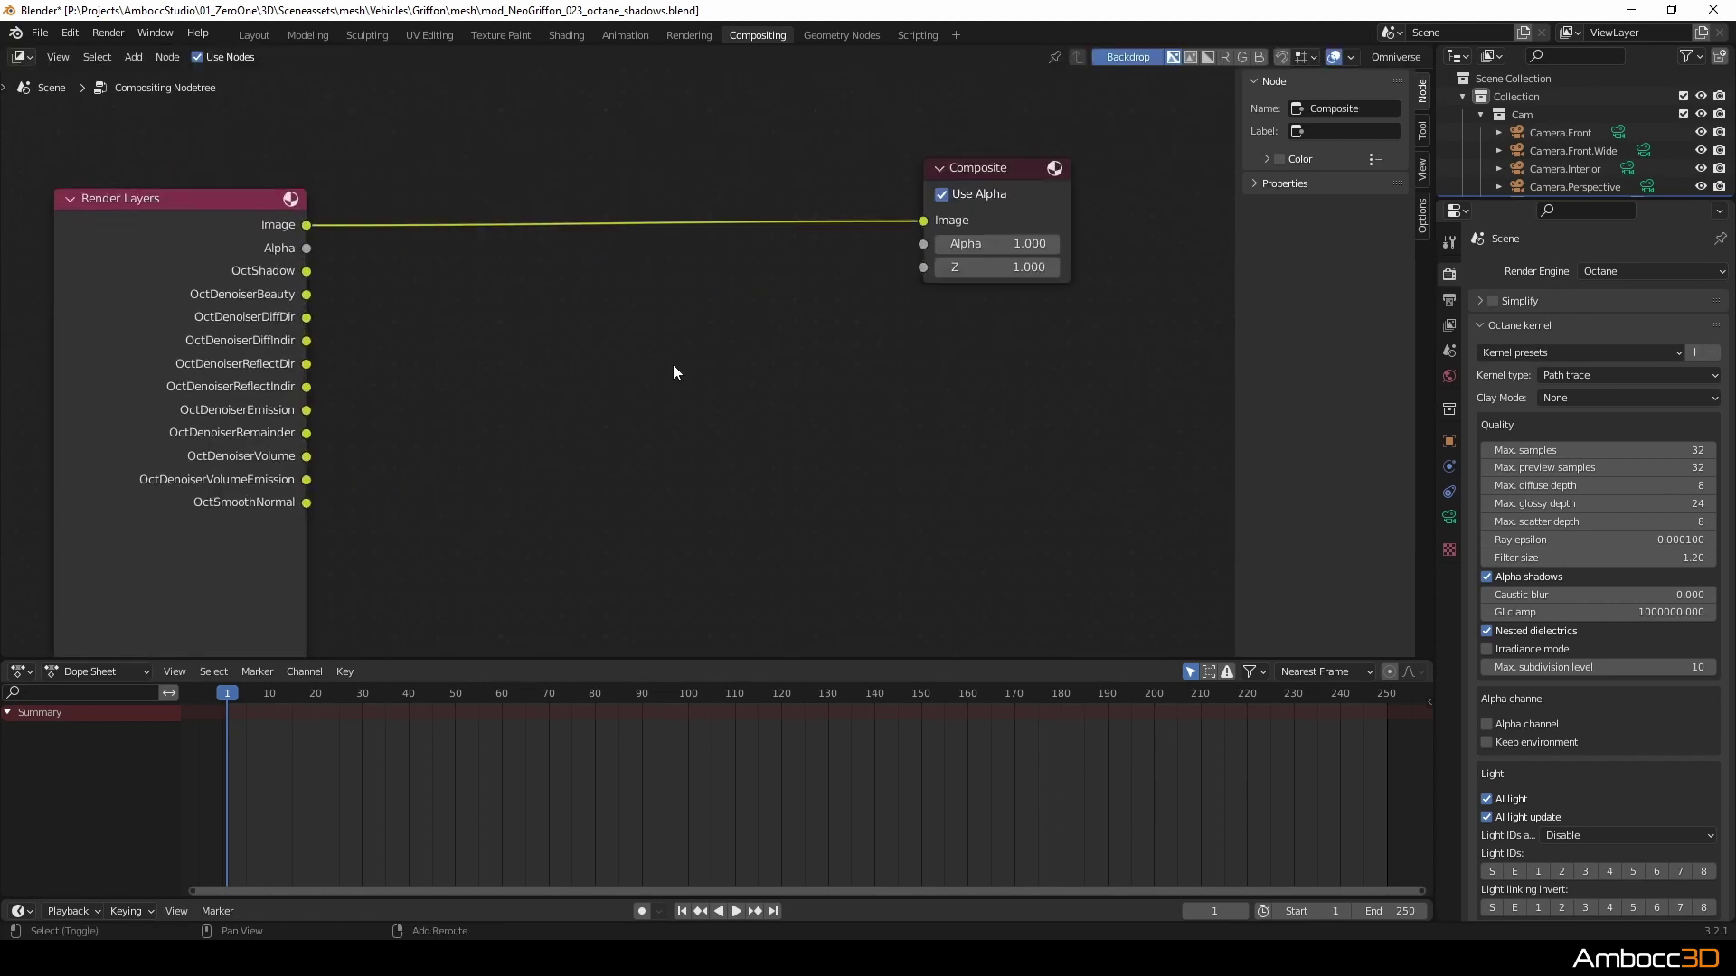
- Search 'de' in the Add menu and place a Denoise node between the two nodes
{"action": "key", "text": "shift+a"}
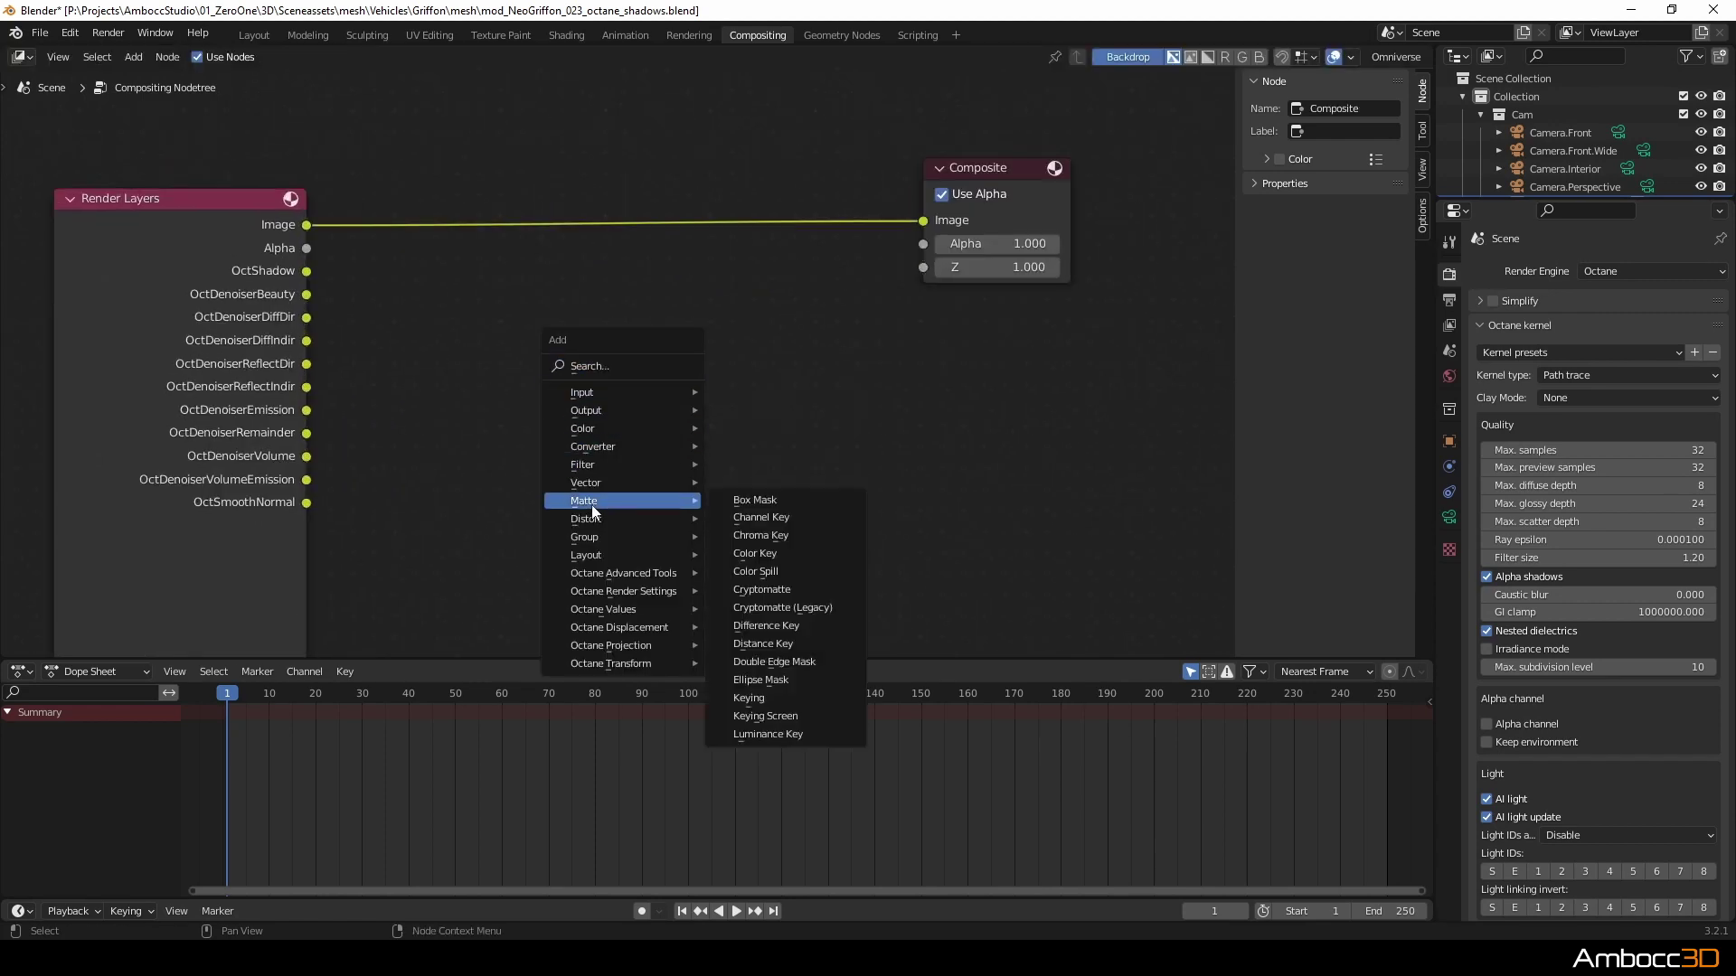
{"action": "mouse_move", "coordinate": [606, 430]}
{"action": "left_click", "coordinate": [610, 369]}
{"action": "type", "text": "de"}
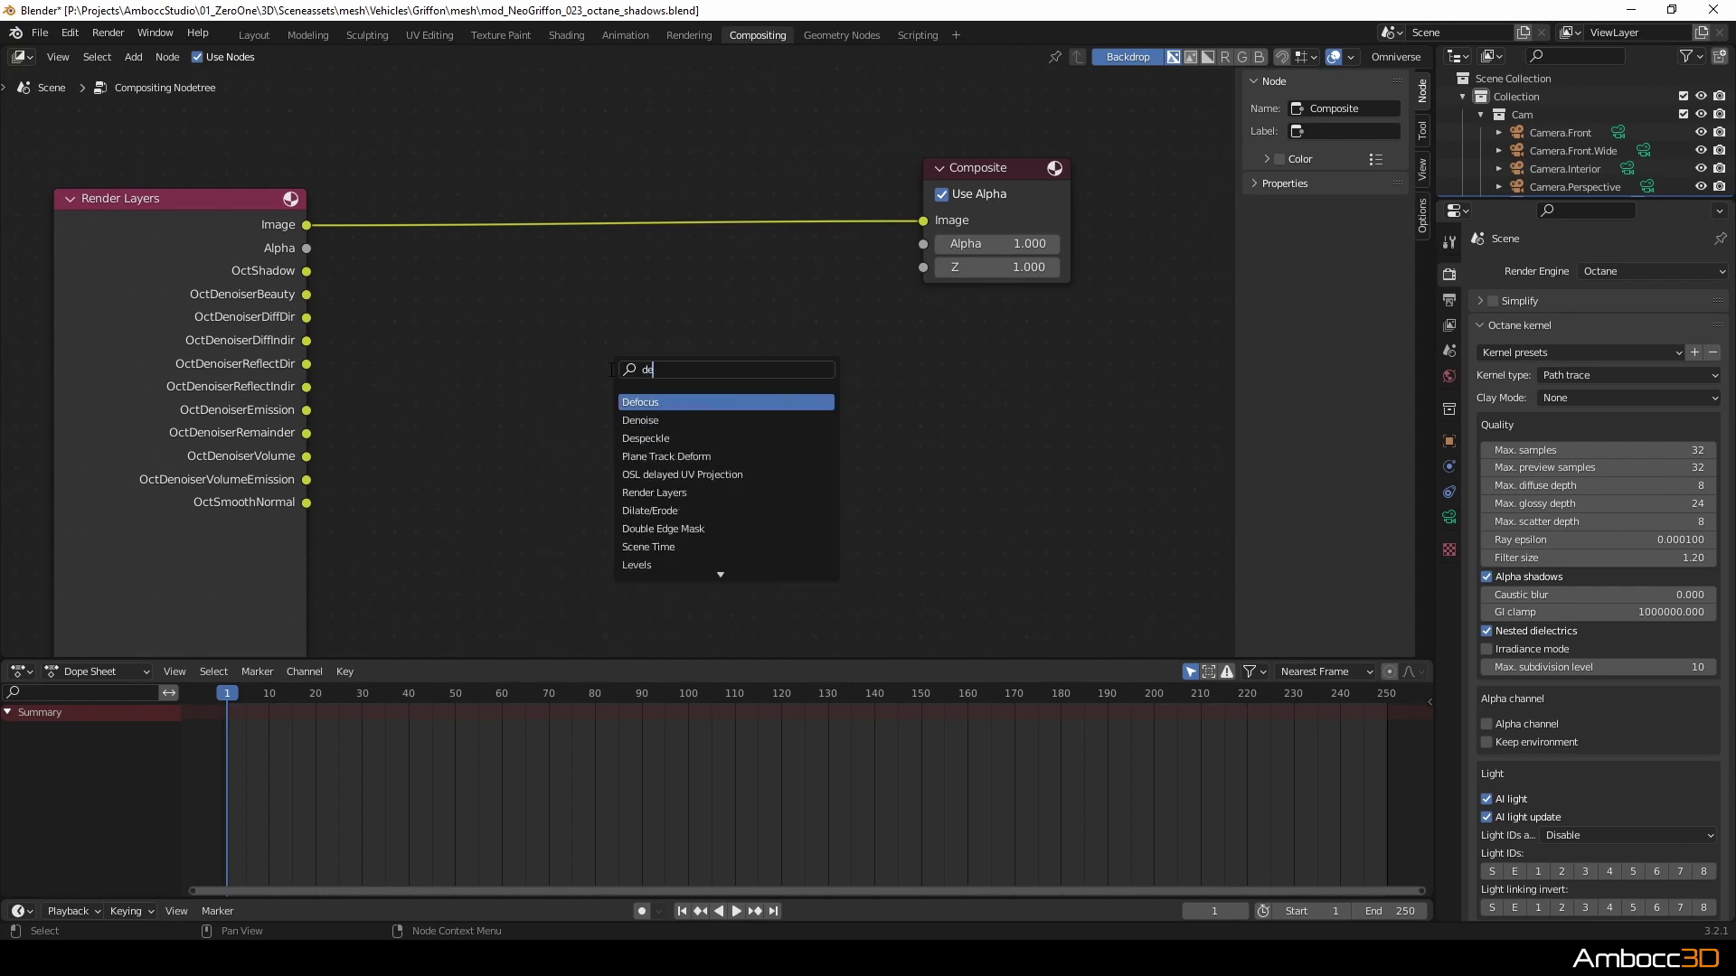
{"action": "left_click", "coordinate": [645, 421]}
{"action": "left_click", "coordinate": [642, 363]}
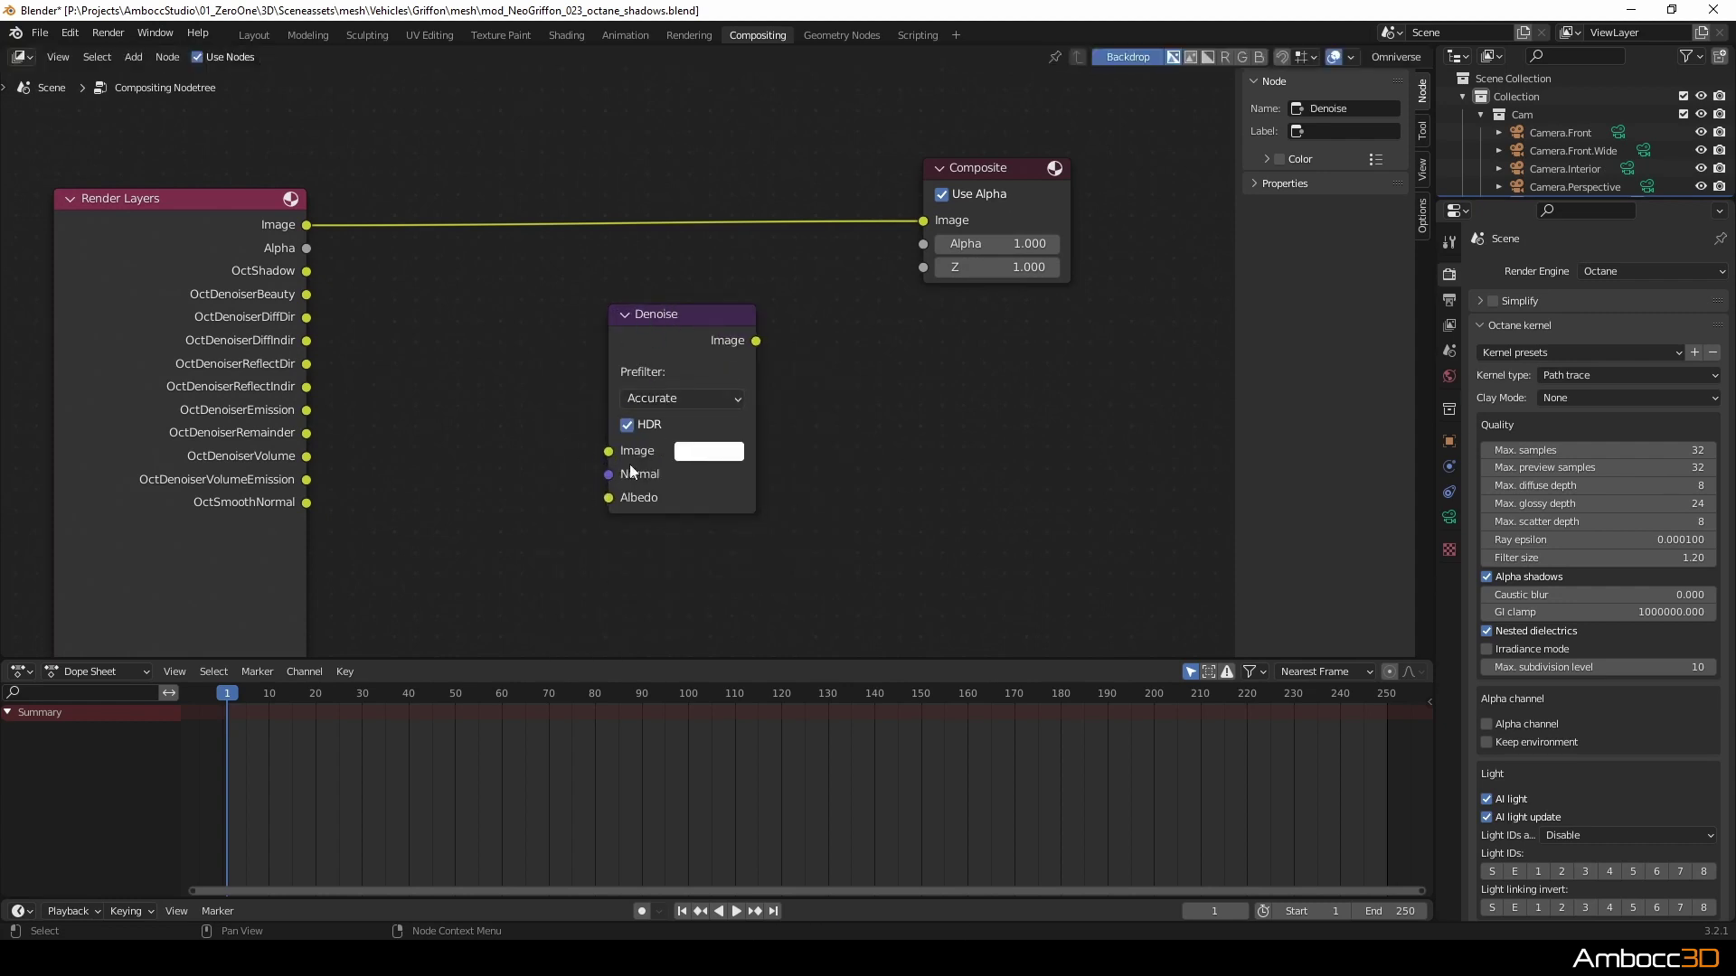
- Try linking the Denoise Image, Normal and Albedo inputs, leaving the node unconnected
{"action": "left_click_drag", "start_coordinate": [608, 450], "coordinate": [502, 409]}
{"action": "left_click_drag", "start_coordinate": [606, 475], "coordinate": [512, 450]}
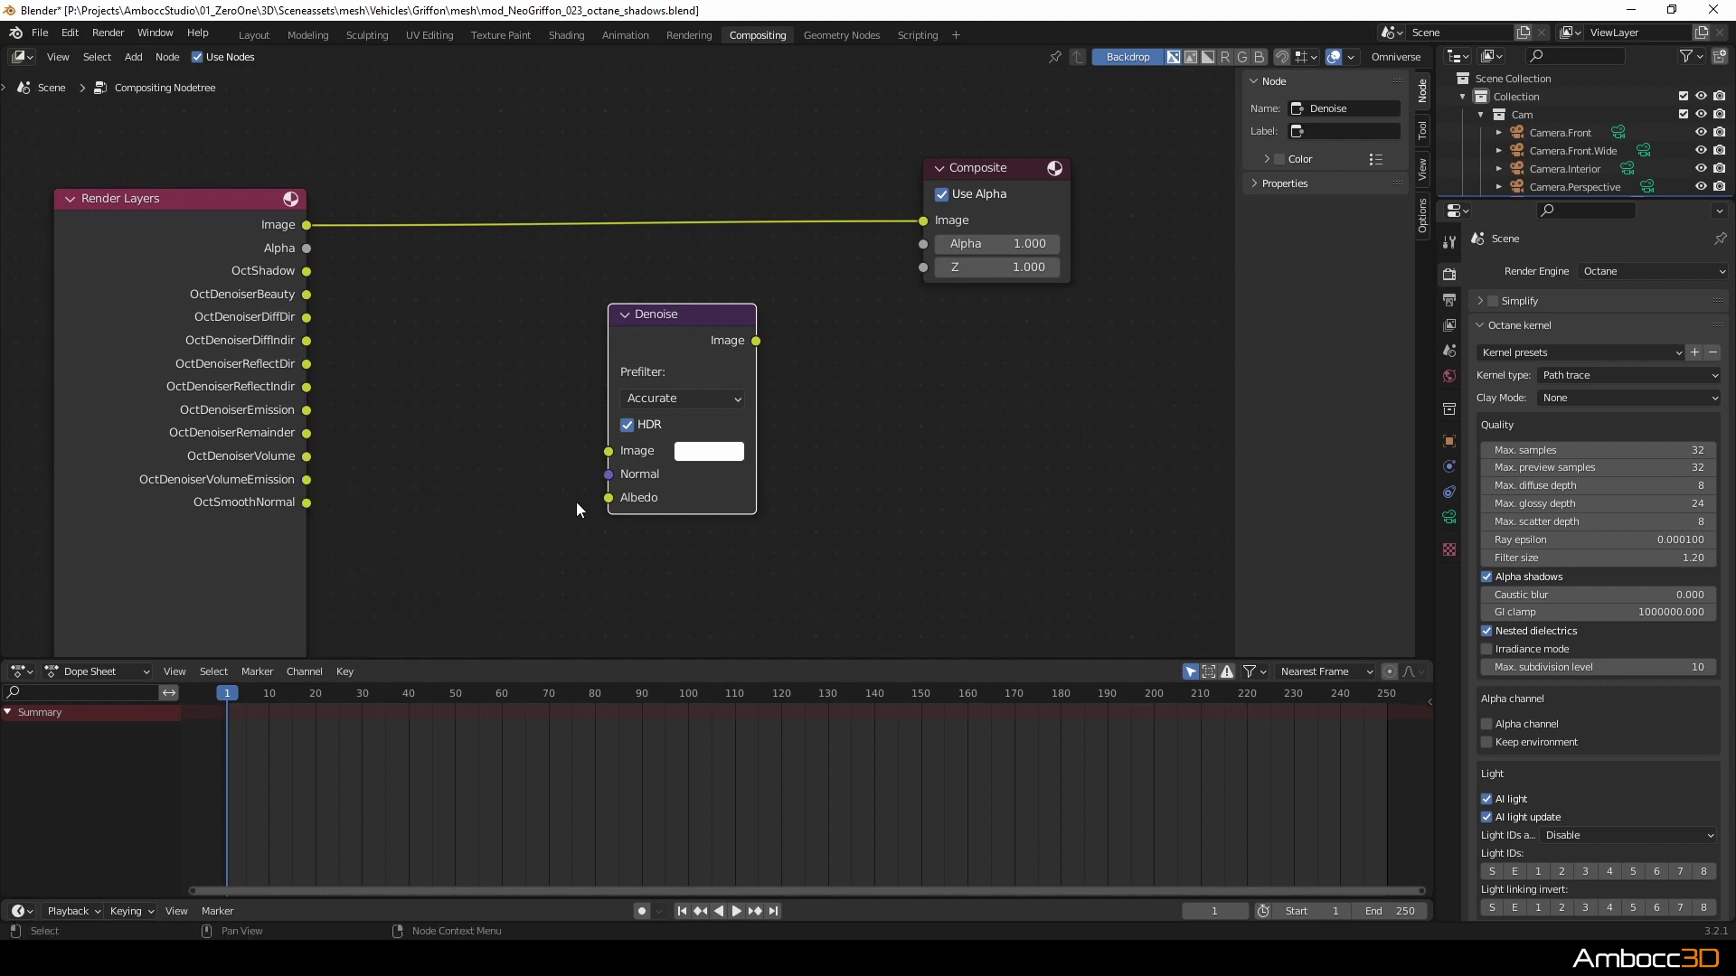
{"action": "left_click_drag", "start_coordinate": [608, 497], "coordinate": [466, 586]}
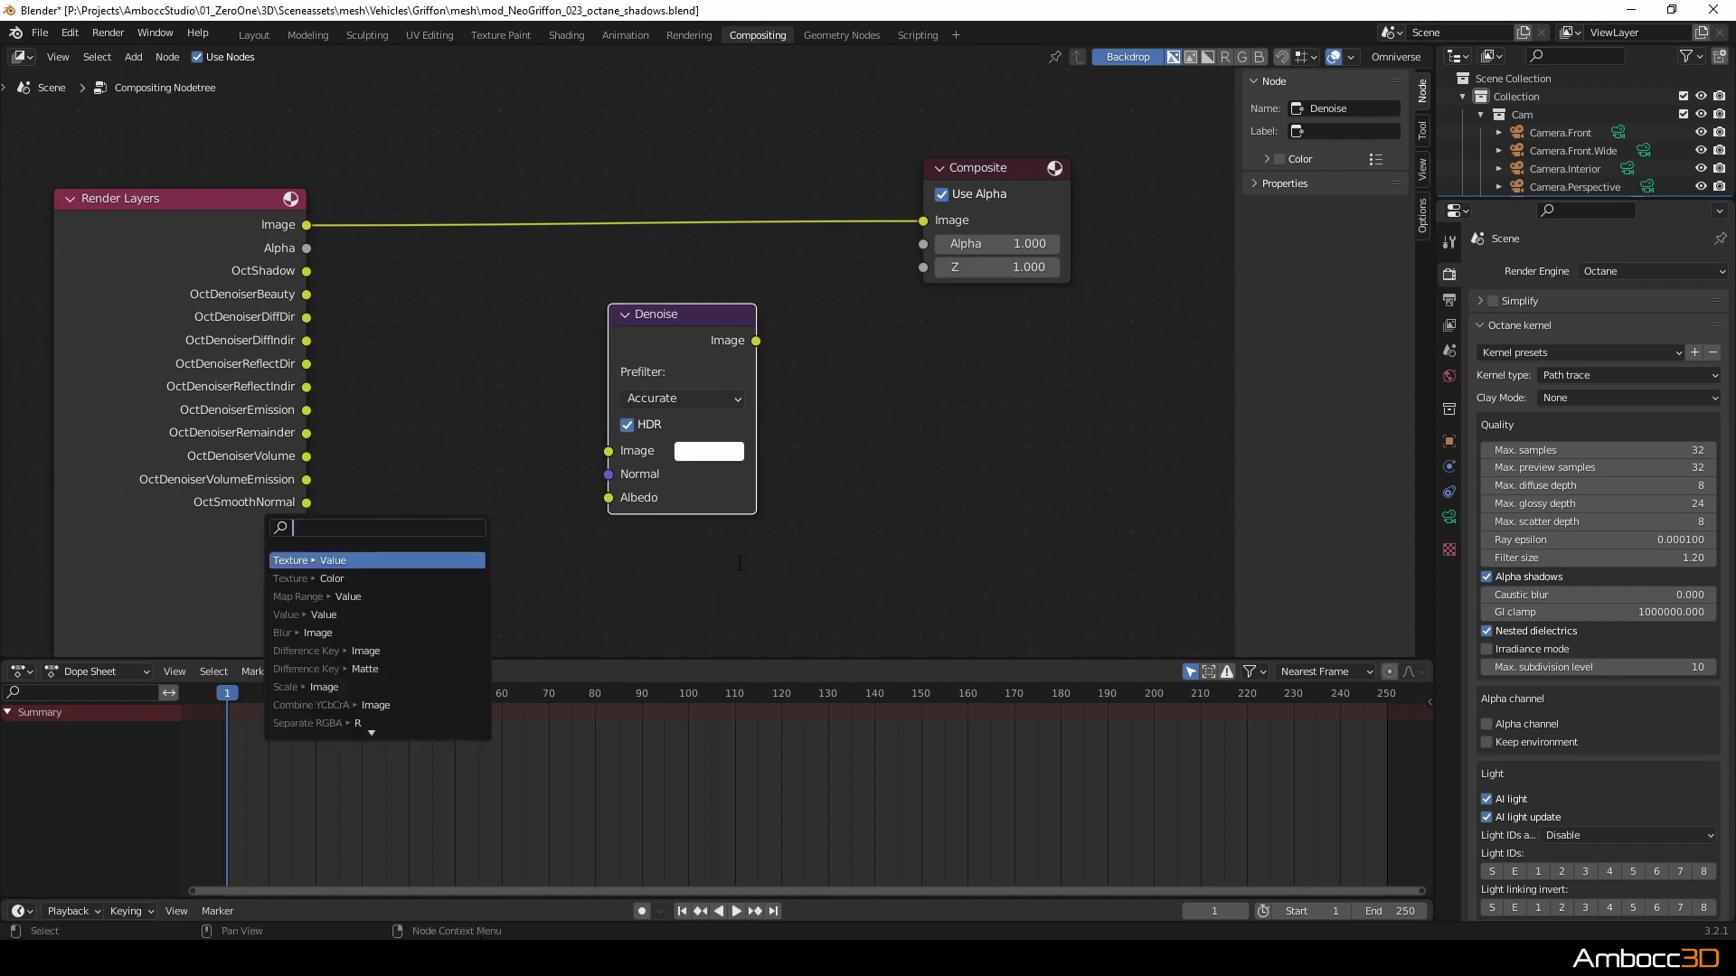
{"action": "left_click_drag", "start_coordinate": [607, 450], "coordinate": [520, 419]}
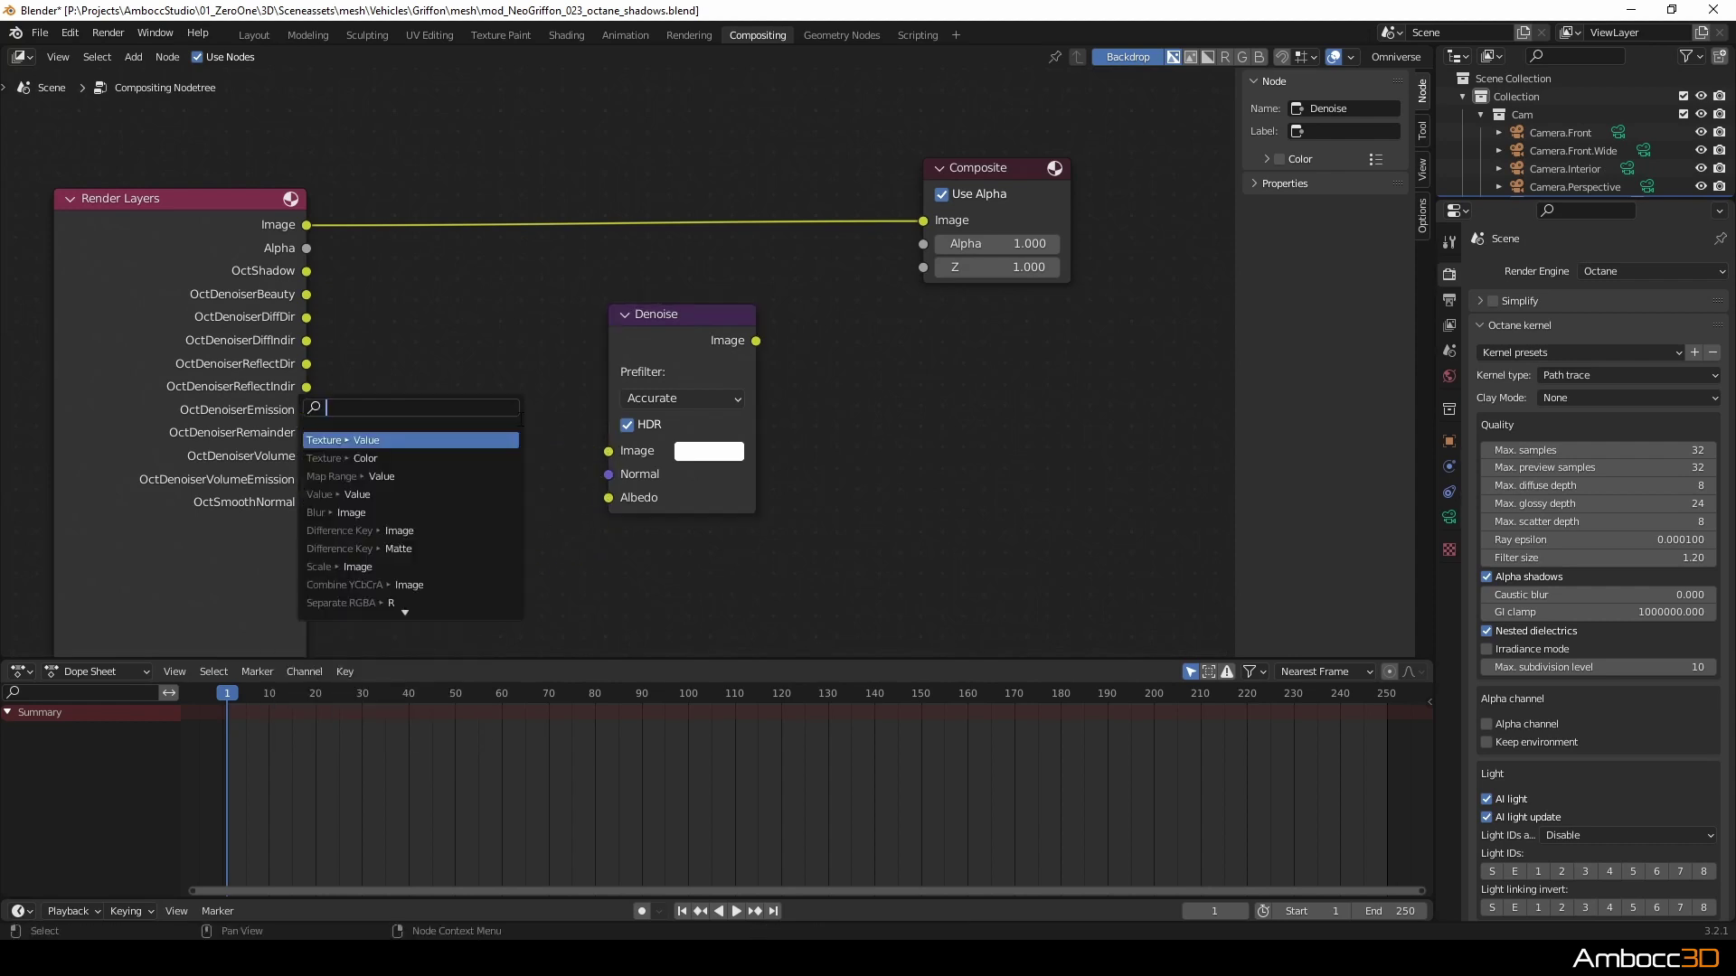
{"action": "left_click", "coordinate": [637, 475]}
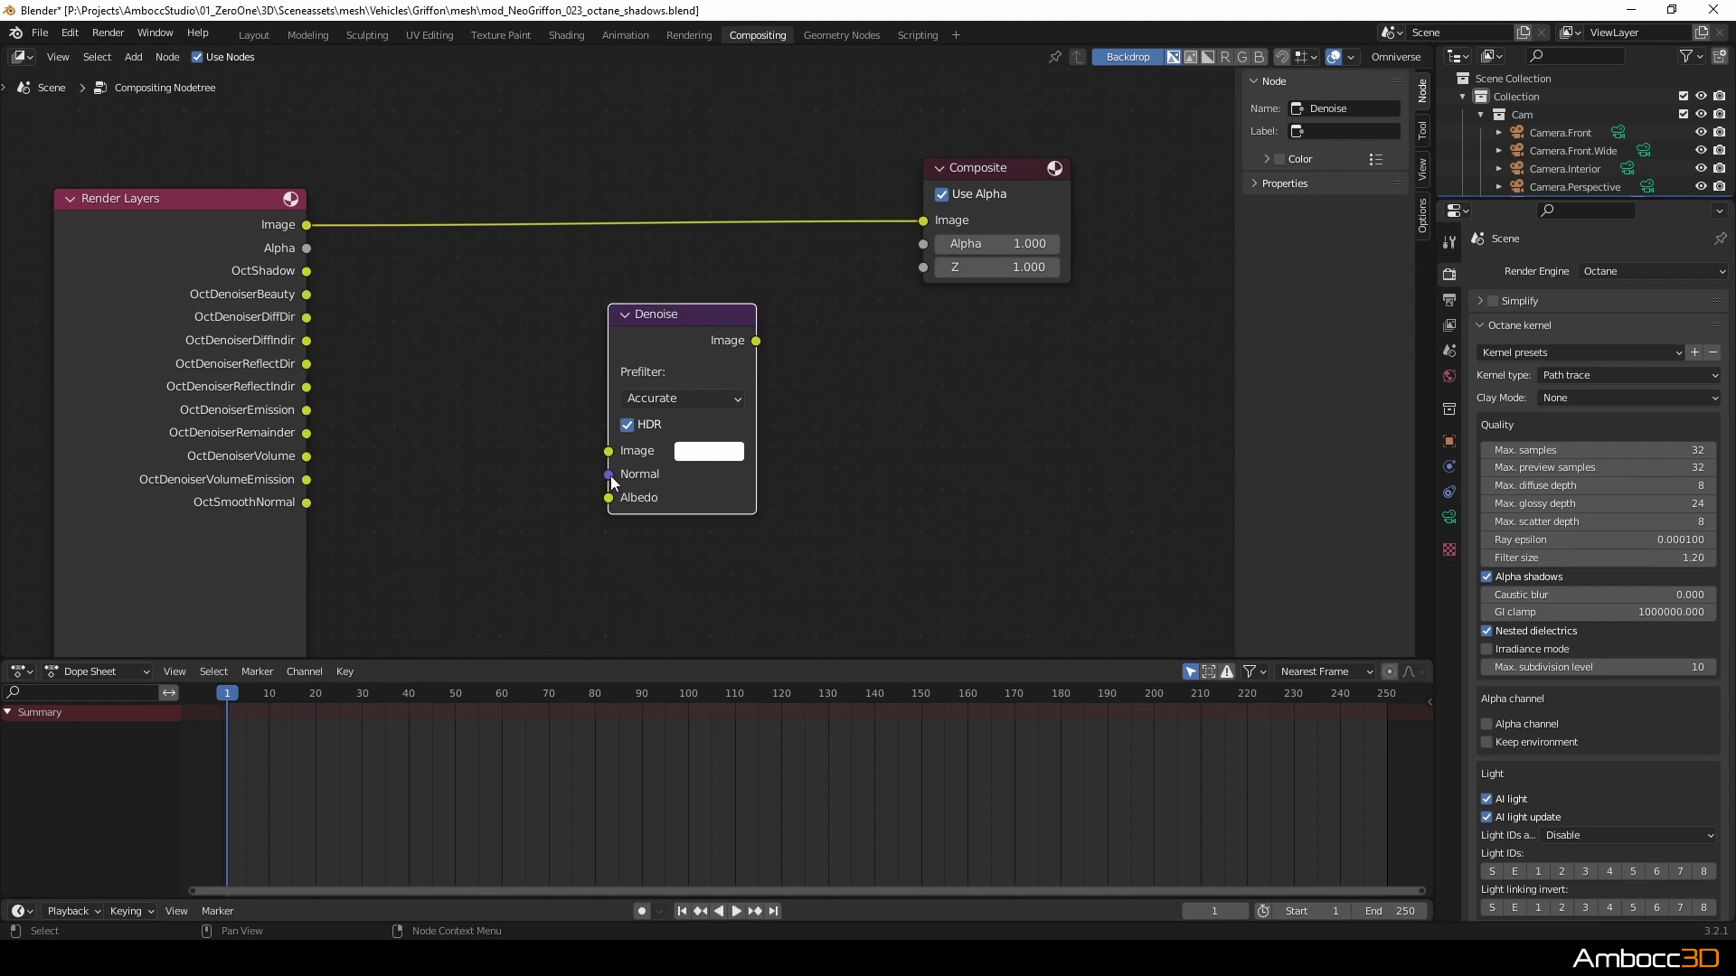
{"action": "left_click", "coordinate": [874, 467]}
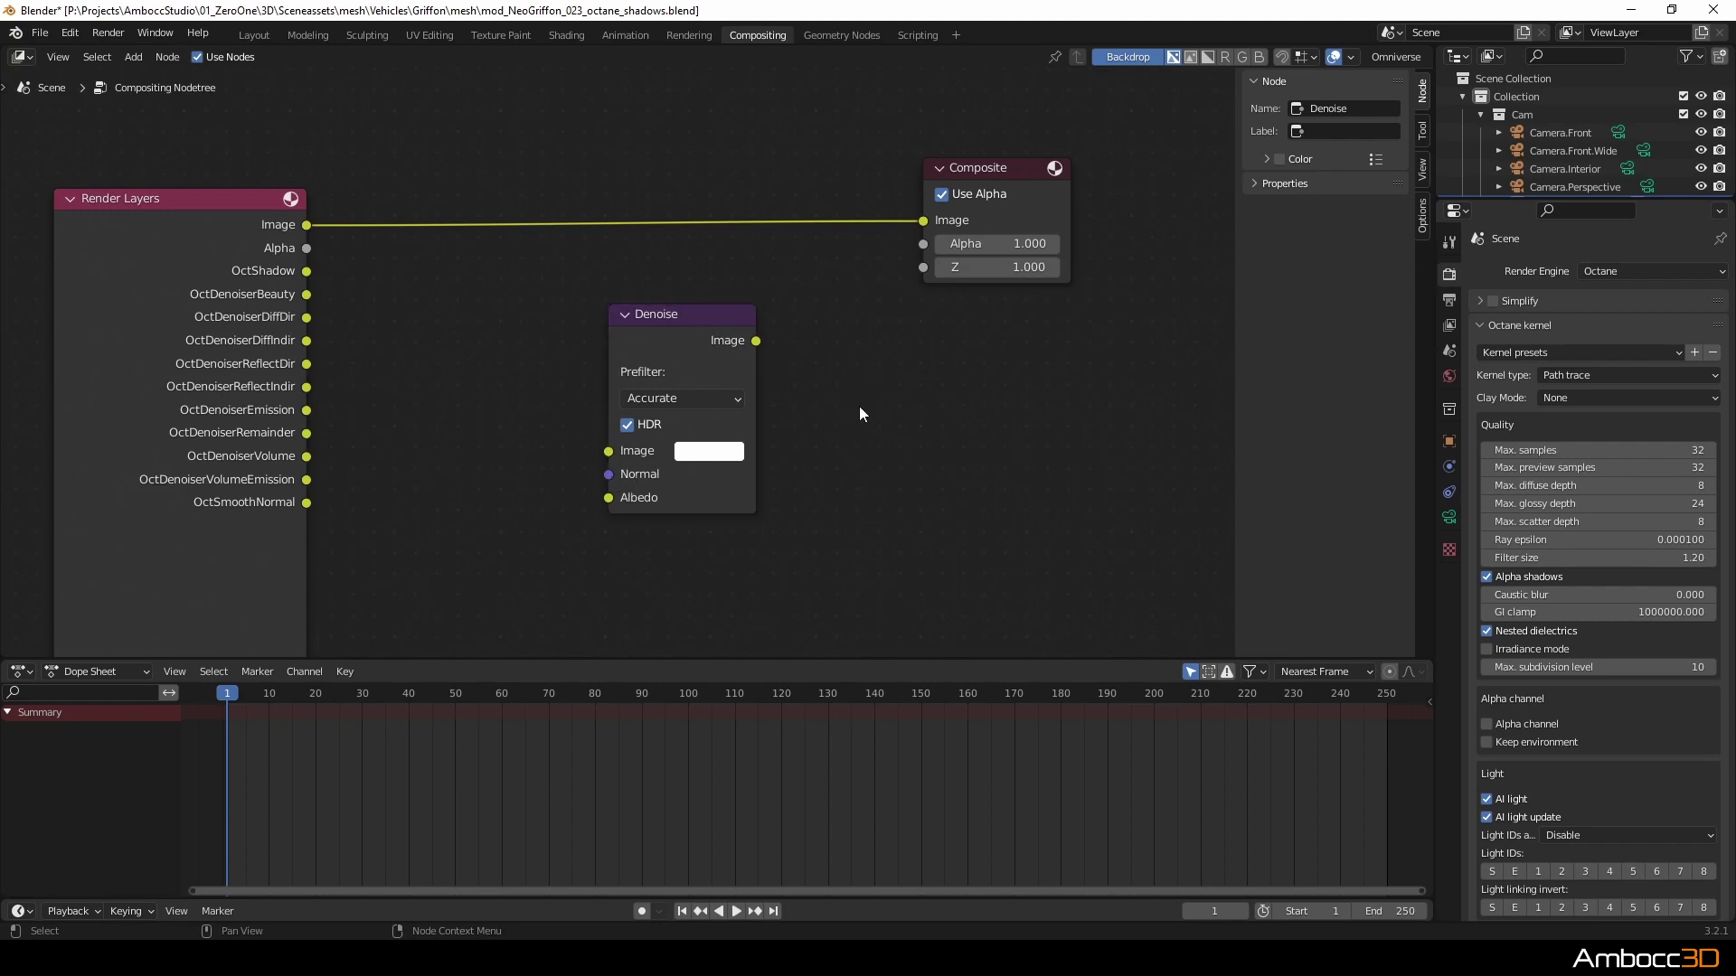
- Review the Beauty and Denoiser pass options in View Layer Passes
{"action": "left_click", "coordinate": [1449, 325]}
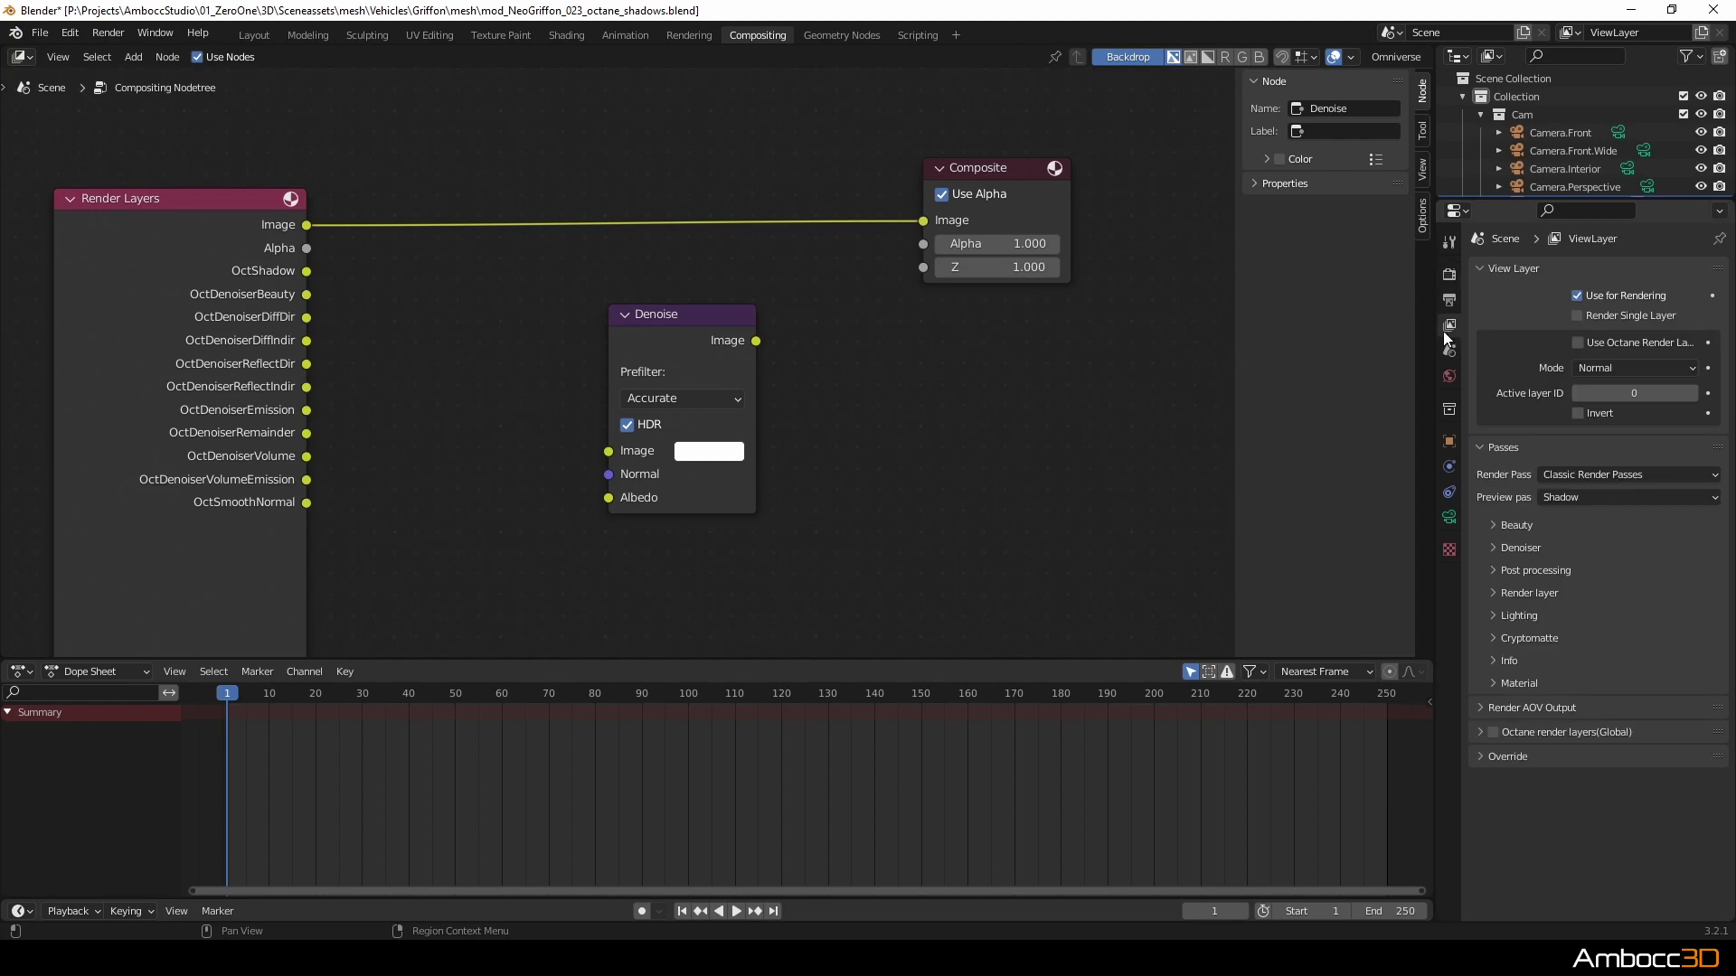
{"action": "left_click", "coordinate": [1493, 526]}
{"action": "scroll", "coordinate": [1569, 592], "scroll_direction": "down", "scroll_amount": 3}
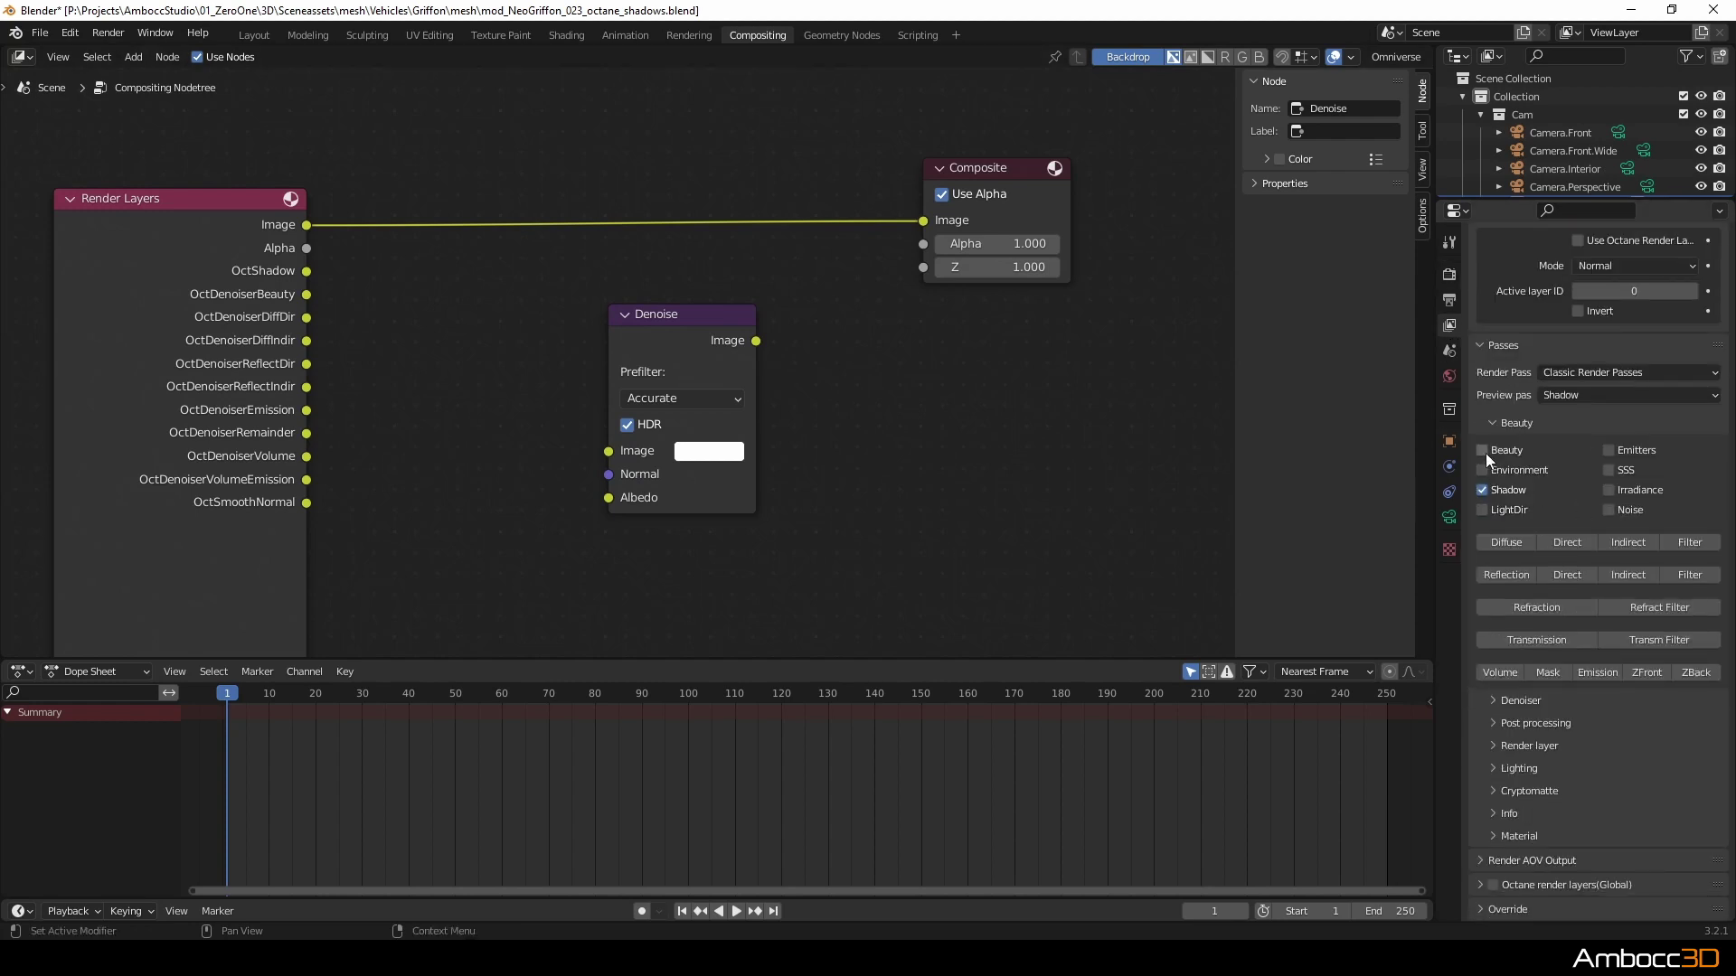
{"action": "left_click", "coordinate": [1497, 425]}
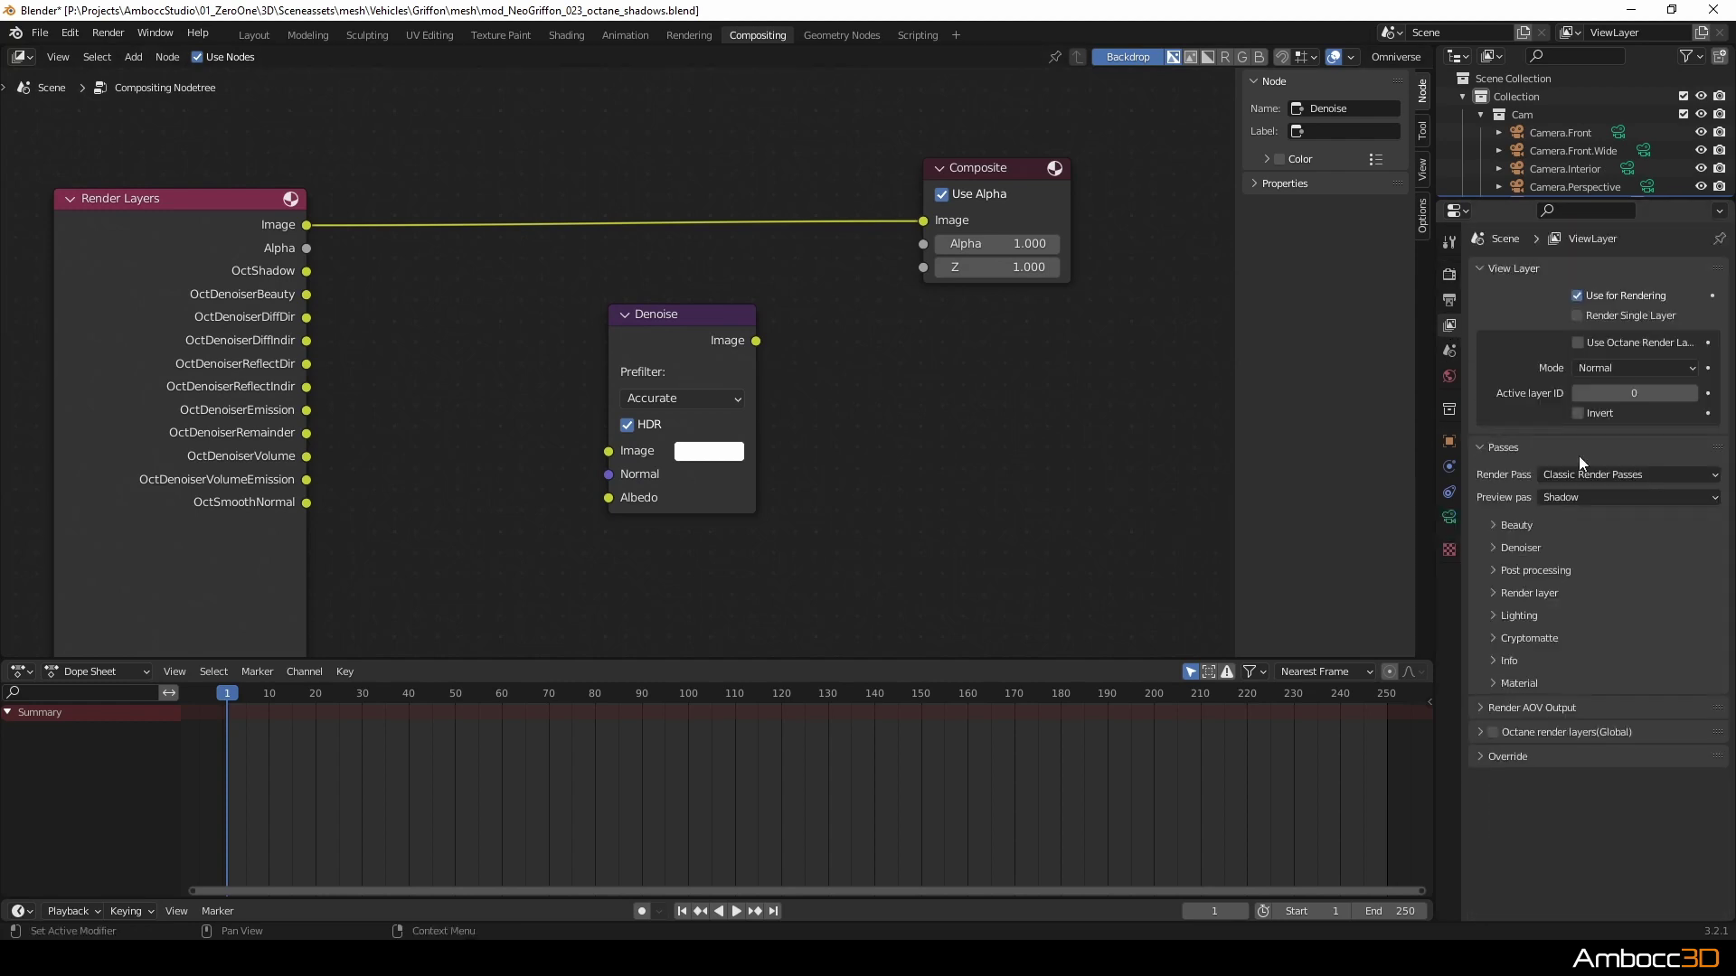
{"action": "left_click", "coordinate": [1496, 547]}
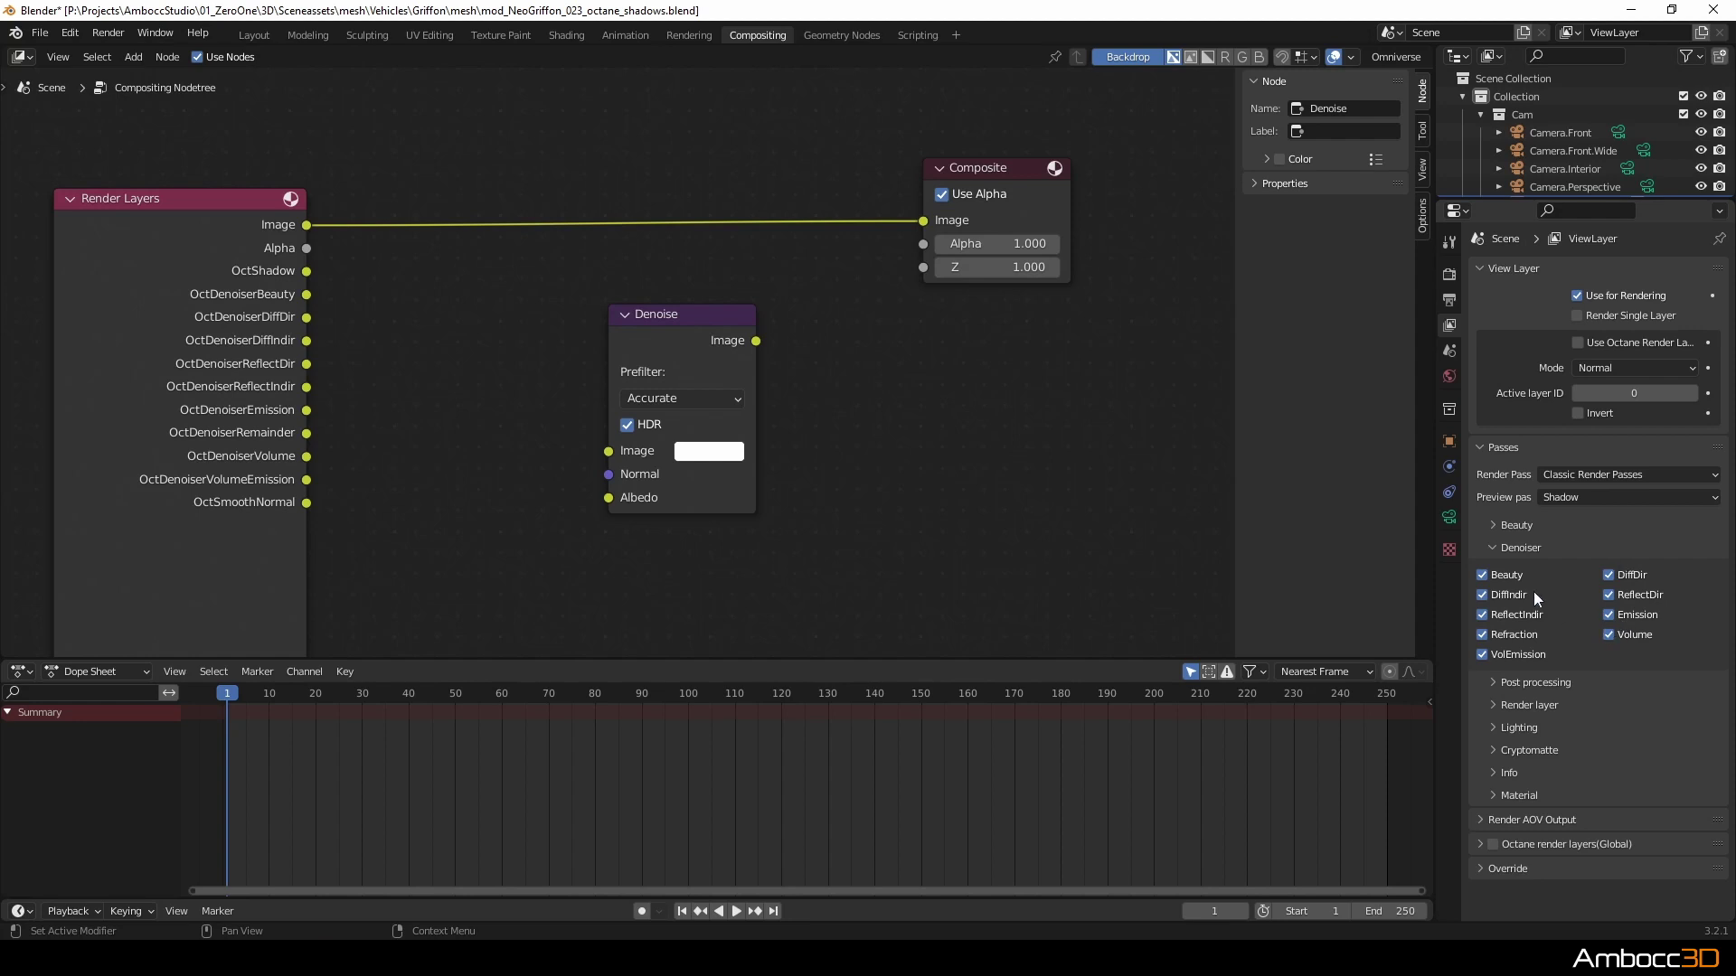
{"action": "left_click", "coordinate": [1494, 547]}
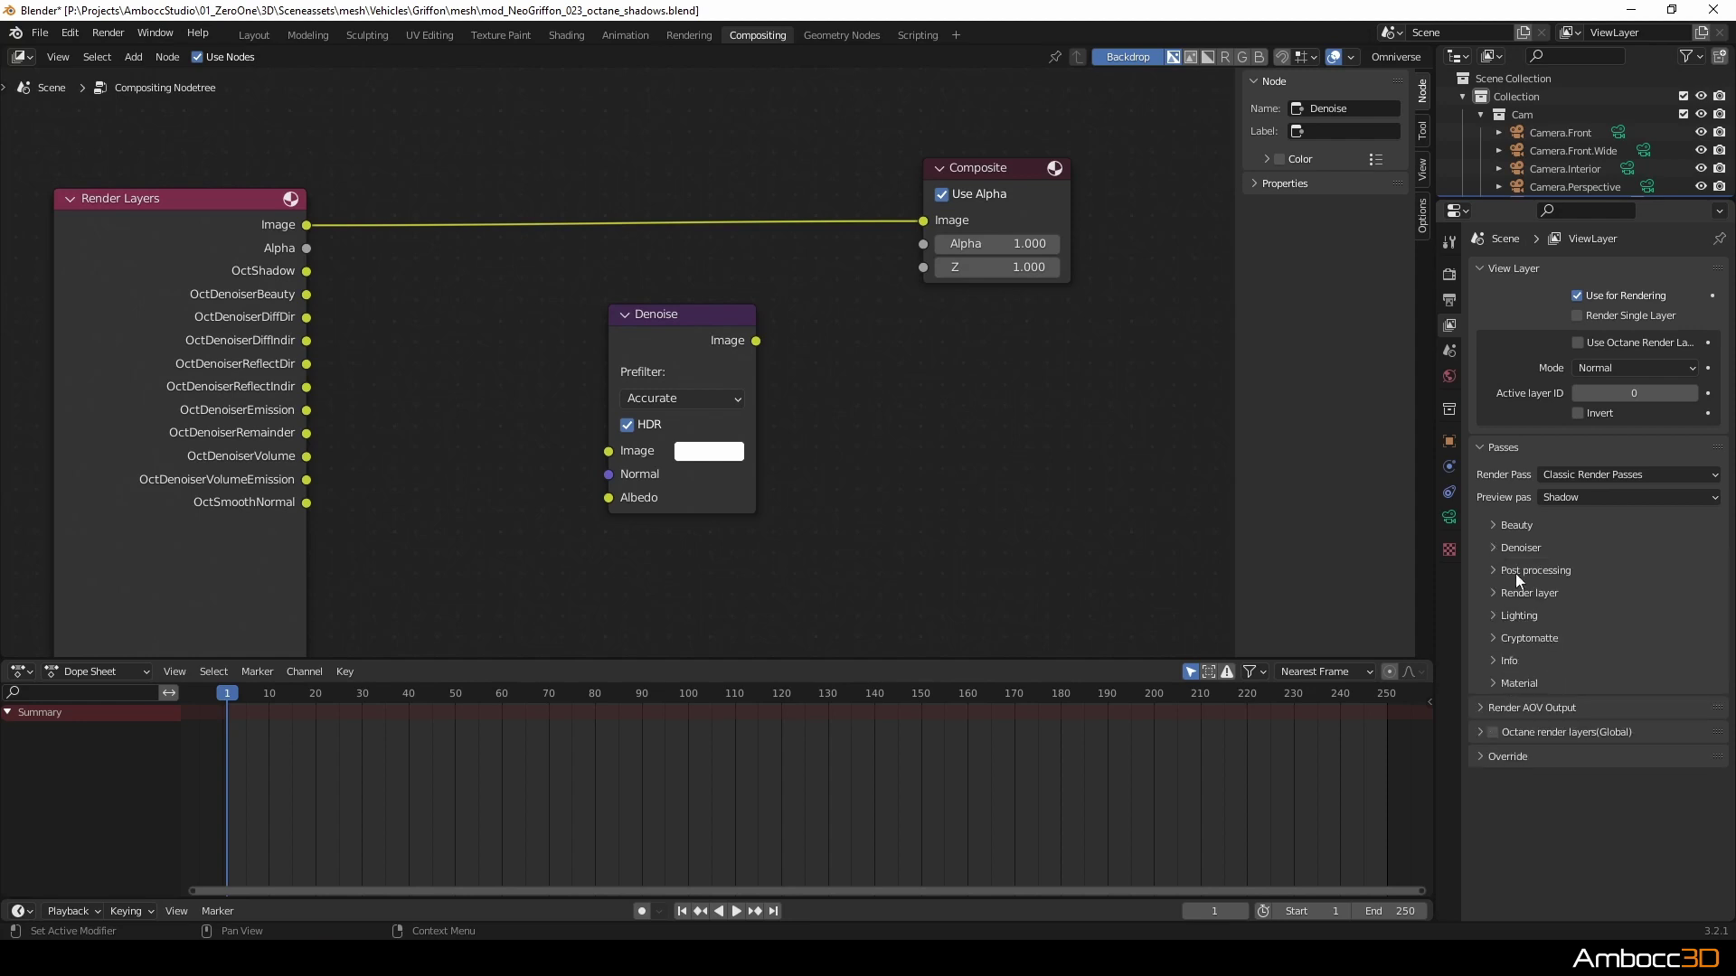
- Expand the Info passes and set the Normal row to Smooth only
{"action": "left_click", "coordinate": [1494, 660]}
{"action": "scroll", "coordinate": [1573, 631], "scroll_direction": "down", "scroll_amount": 5}
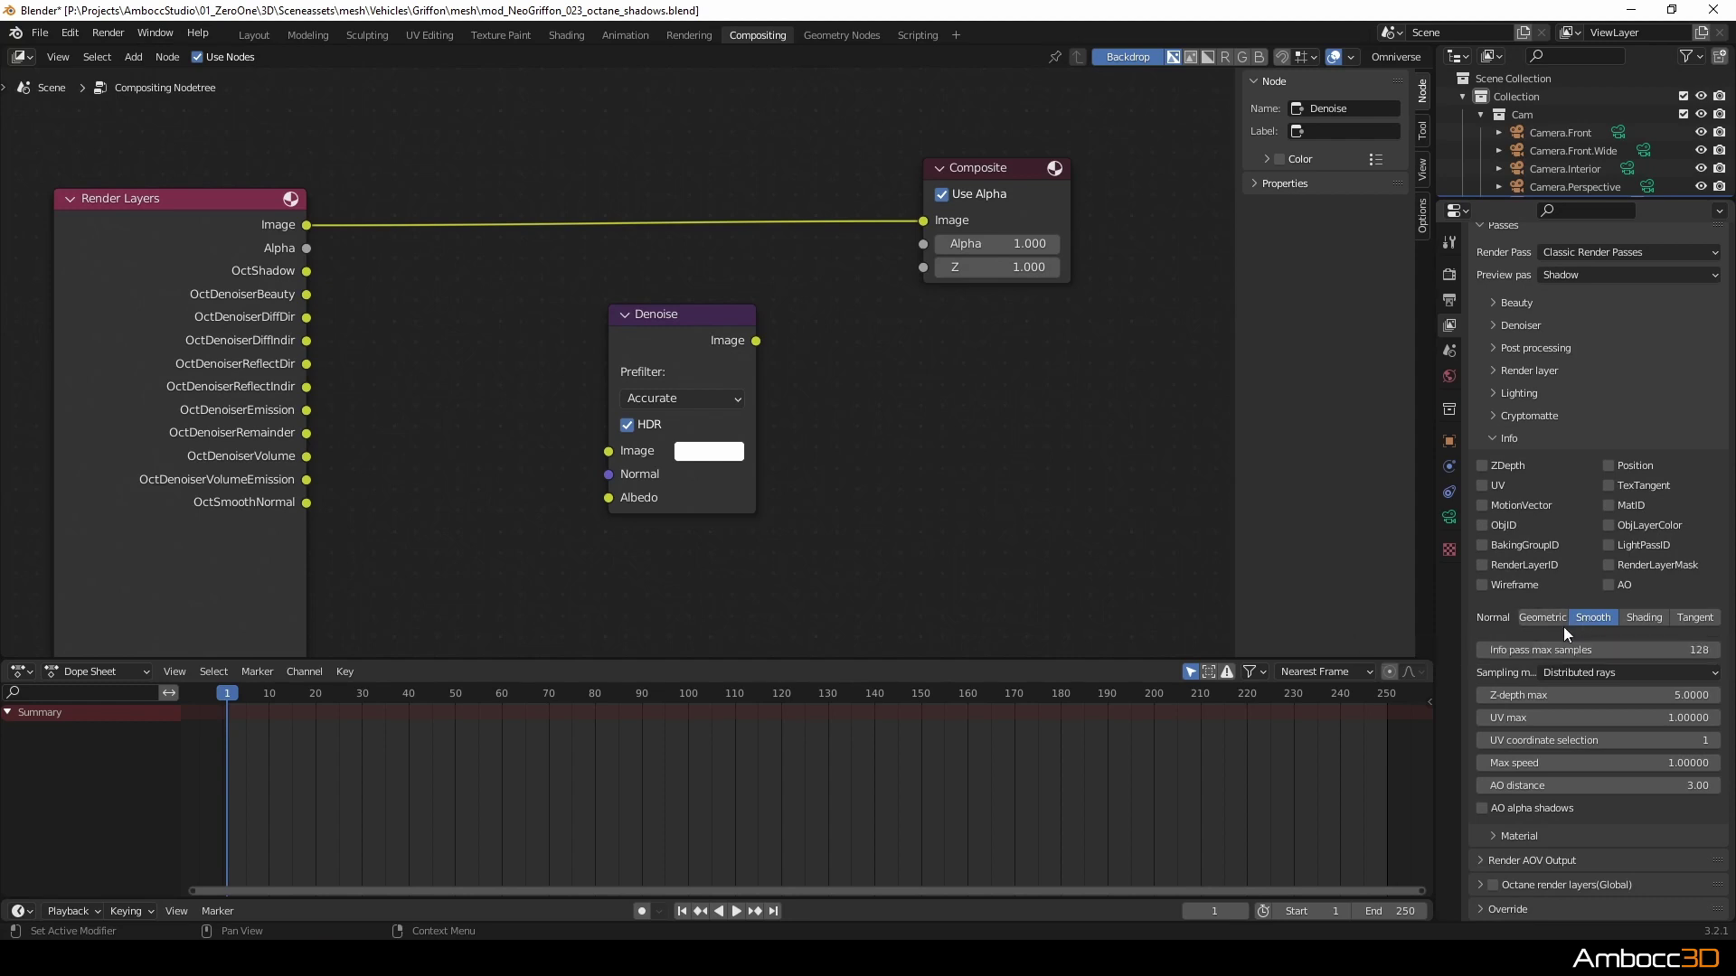
{"action": "left_click", "coordinate": [1539, 620], "text": "shift"}
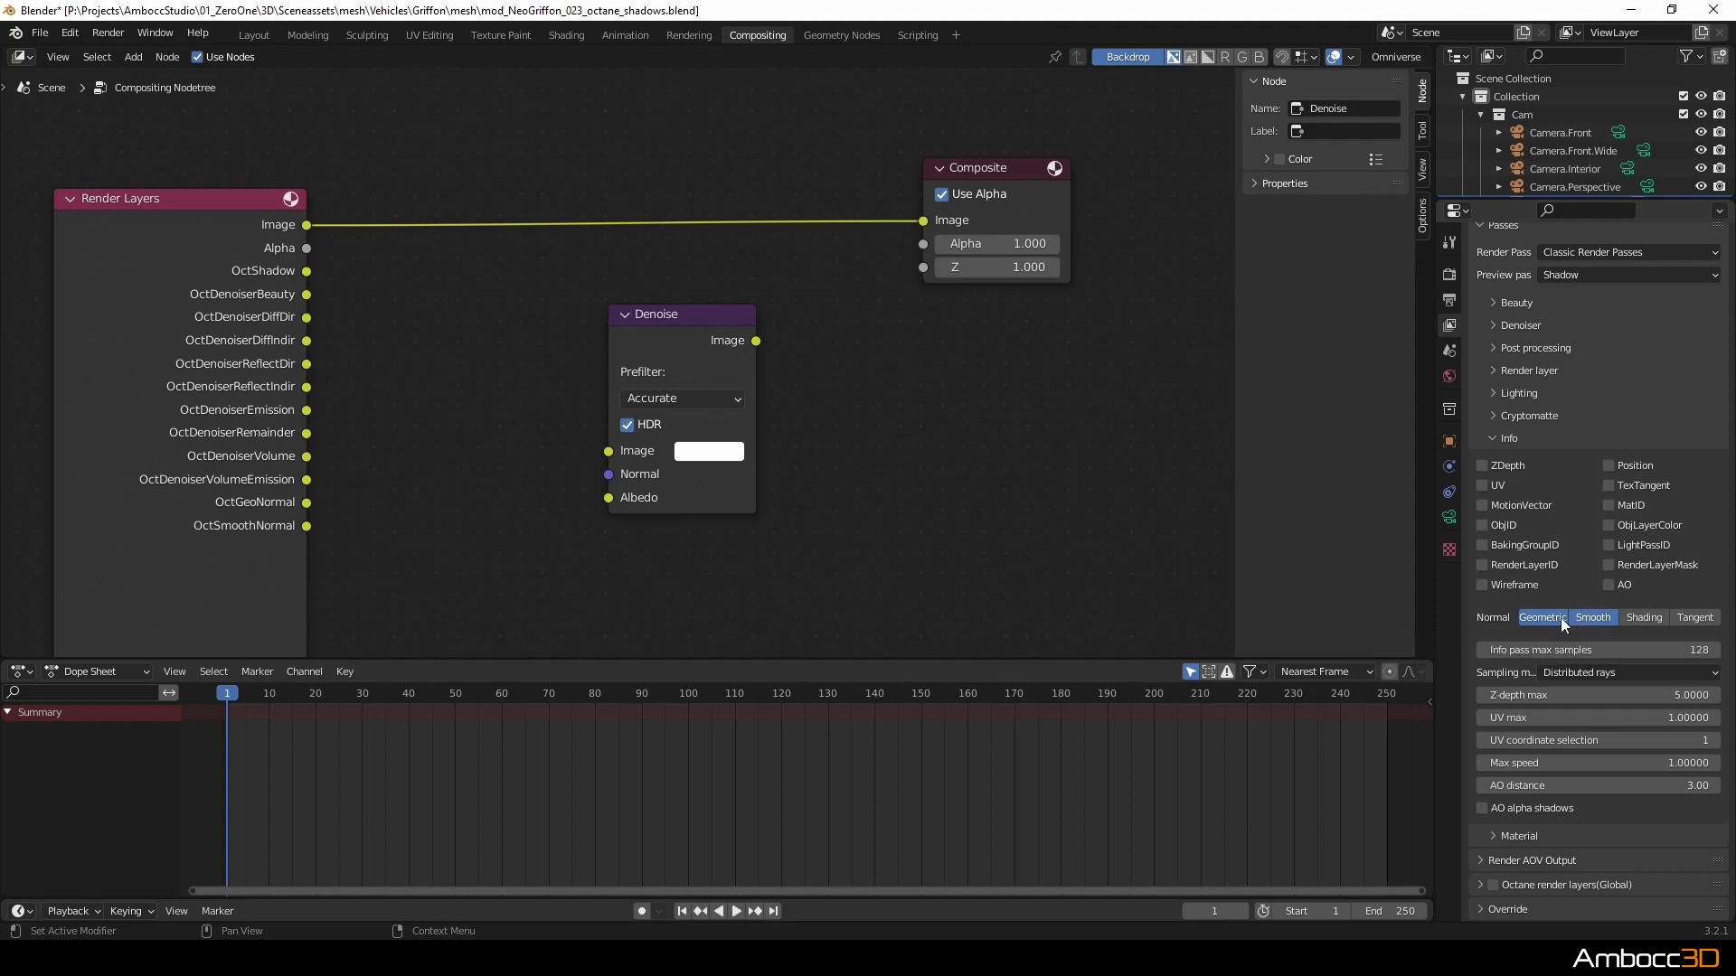
{"action": "left_click", "coordinate": [1595, 619], "text": "shift"}
{"action": "left_click", "coordinate": [1559, 620], "text": "shift"}
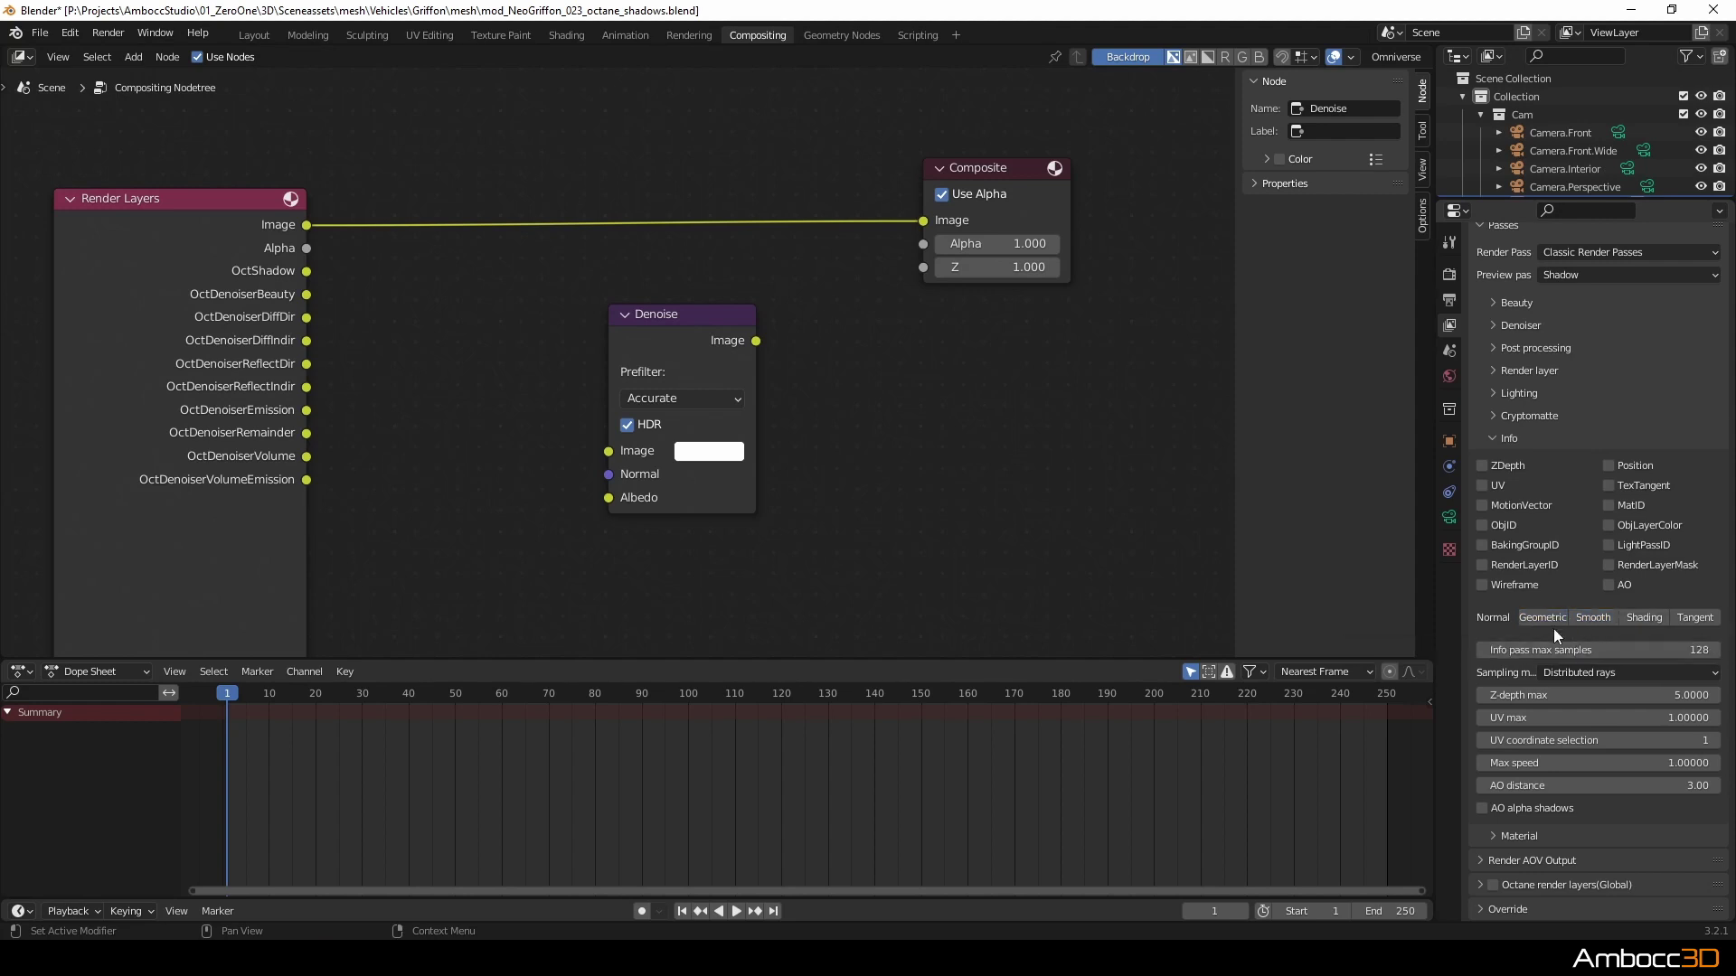
{"action": "left_click", "coordinate": [1593, 617]}
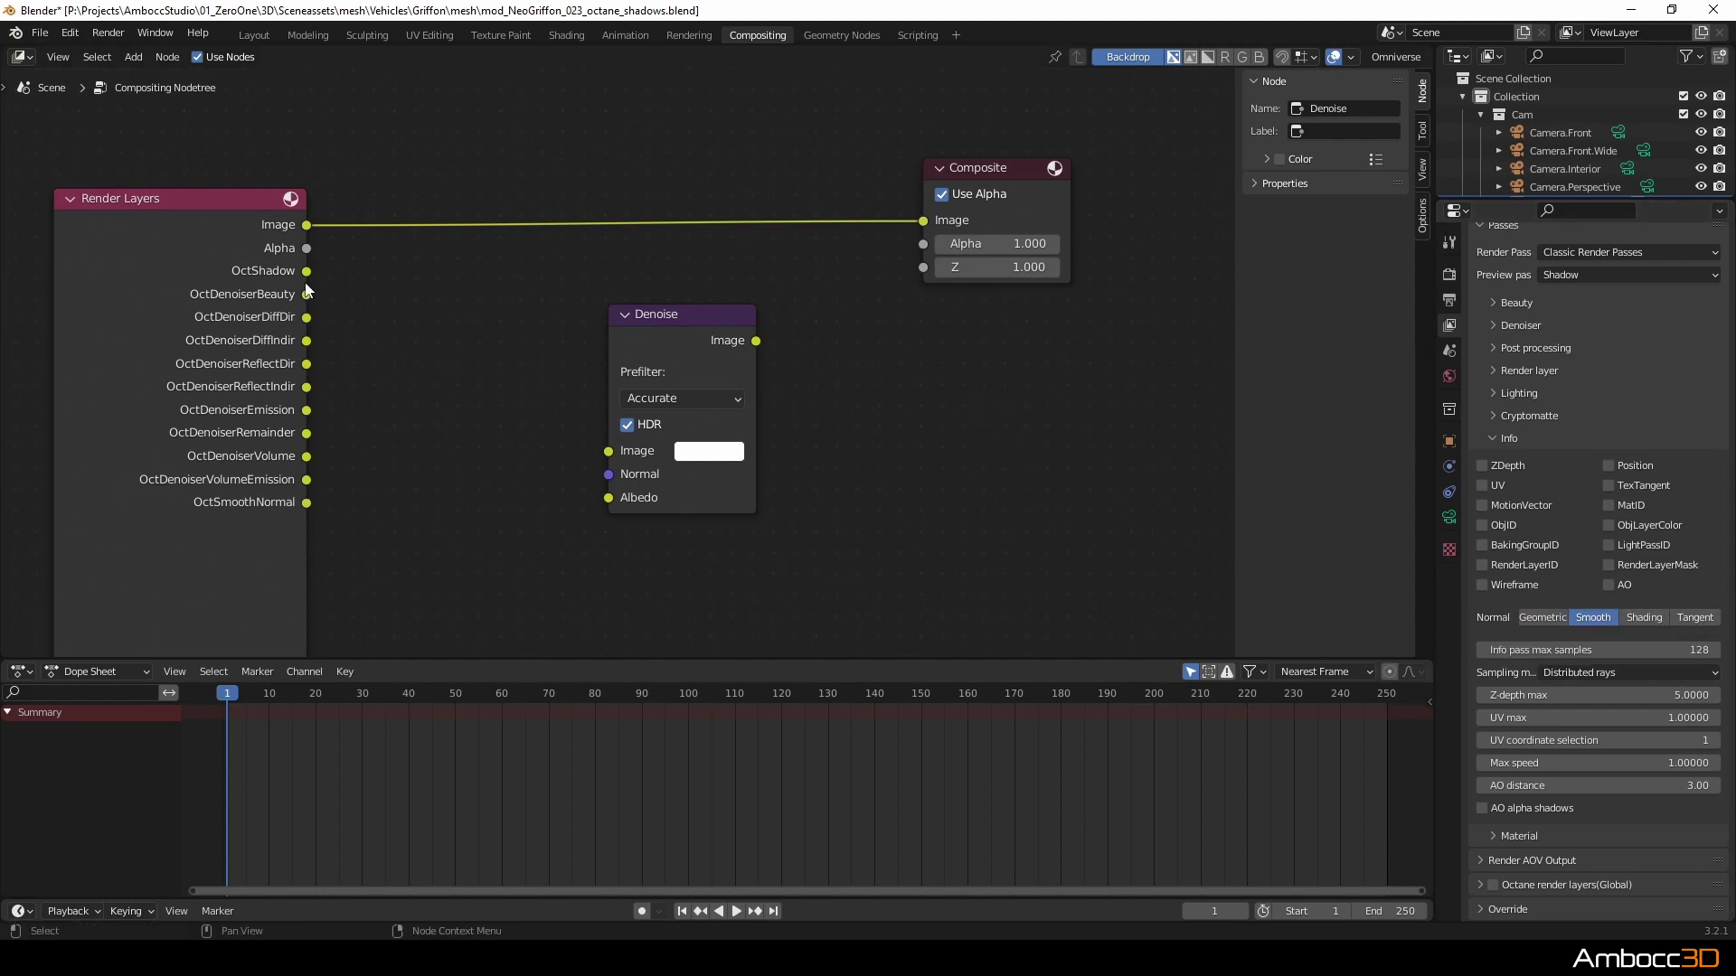
{"action": "left_click_drag", "start_coordinate": [298, 290], "coordinate": [314, 254]}
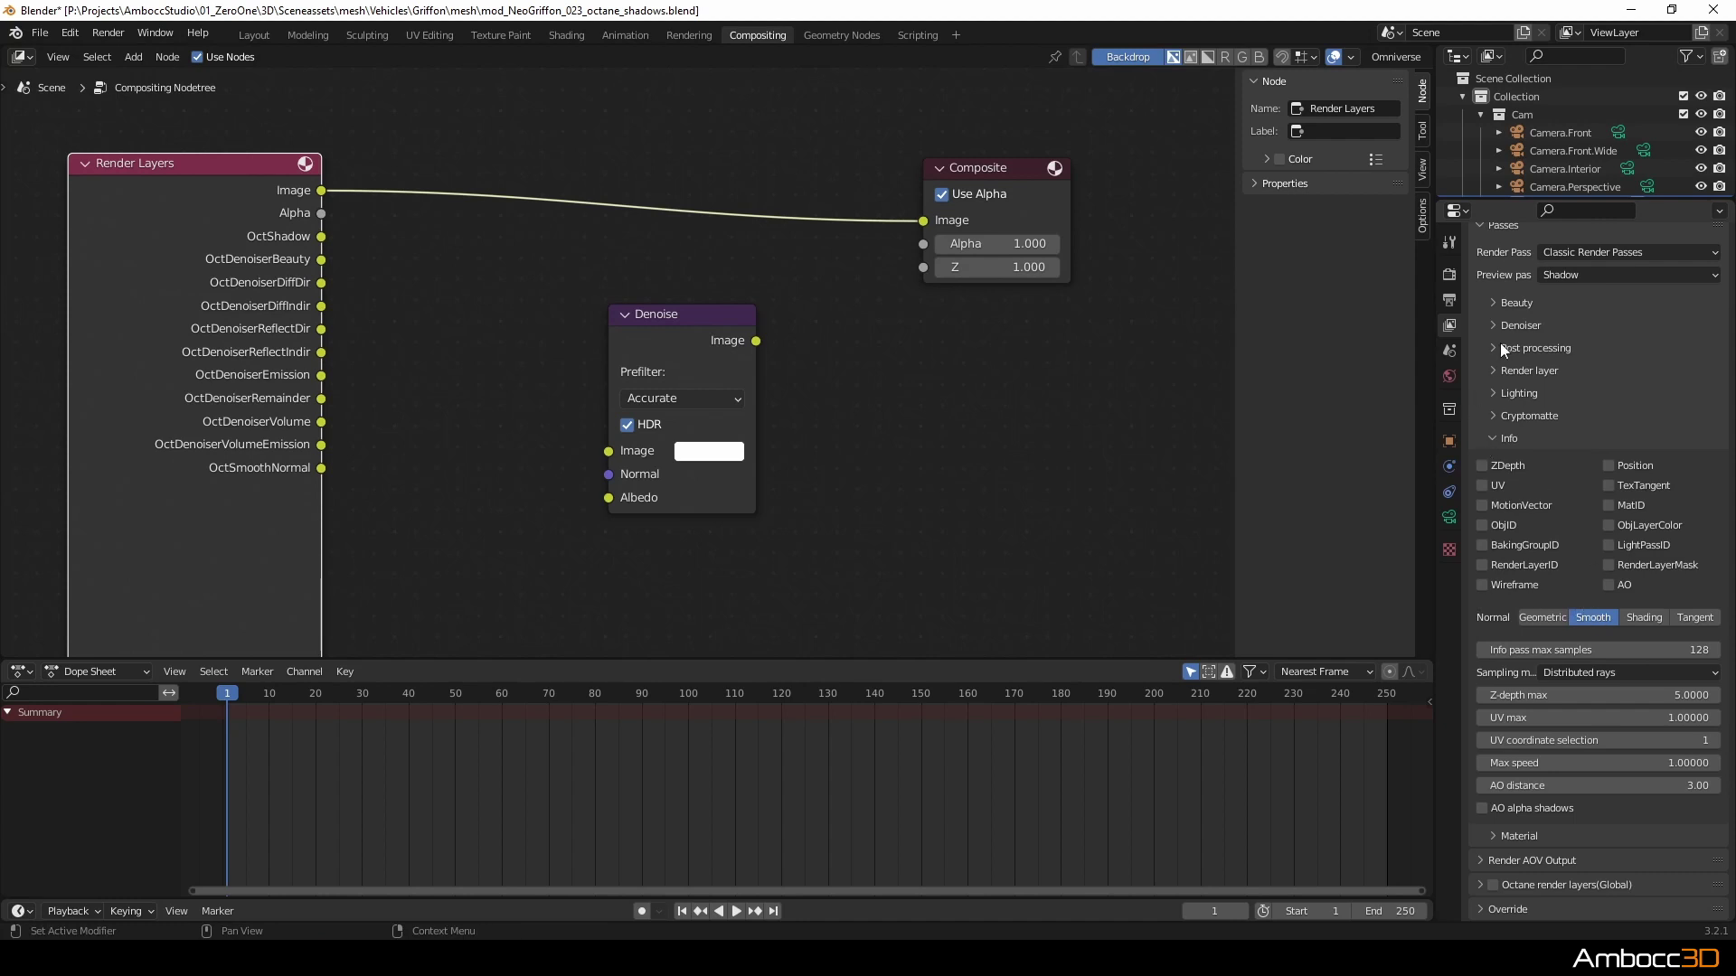
- Expand the Denoiser and Beauty pass options, then select the Denoise node
{"action": "left_click", "coordinate": [1519, 325]}
{"action": "left_click", "coordinate": [1510, 302]}
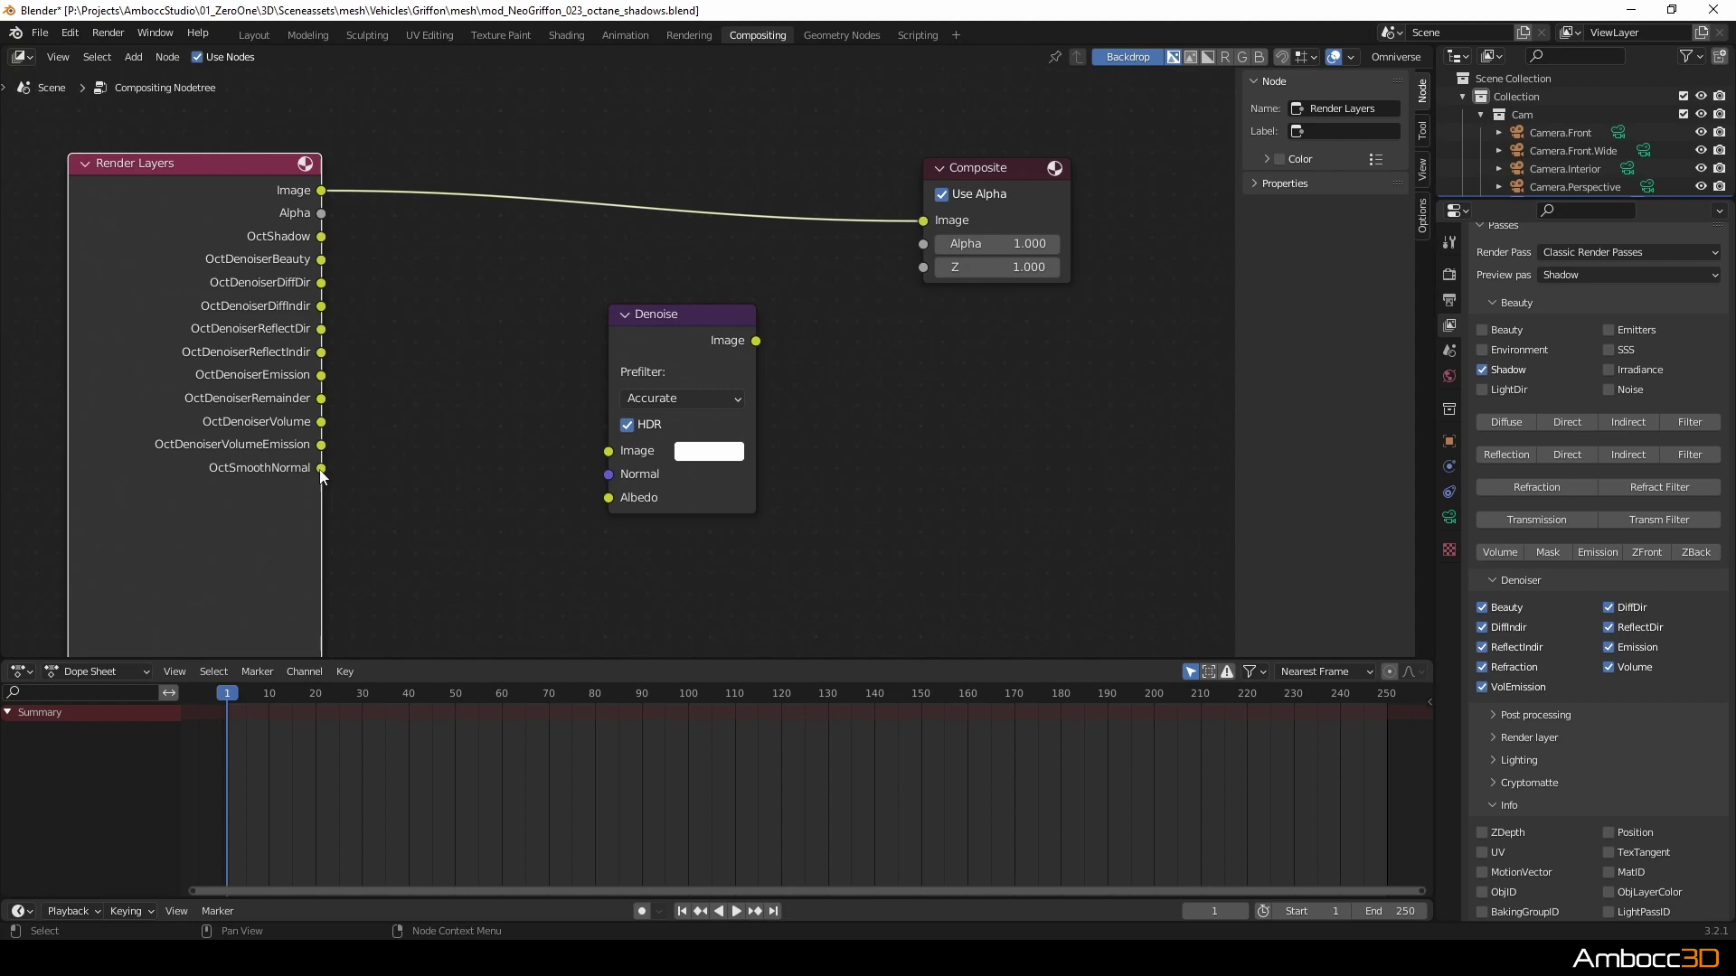
{"action": "left_click", "coordinate": [827, 414]}
{"action": "left_click", "coordinate": [681, 313]}
- Delete the Denoise node, set the Shading viewport to wireframe, and render with F12
{"action": "key", "text": "x"}
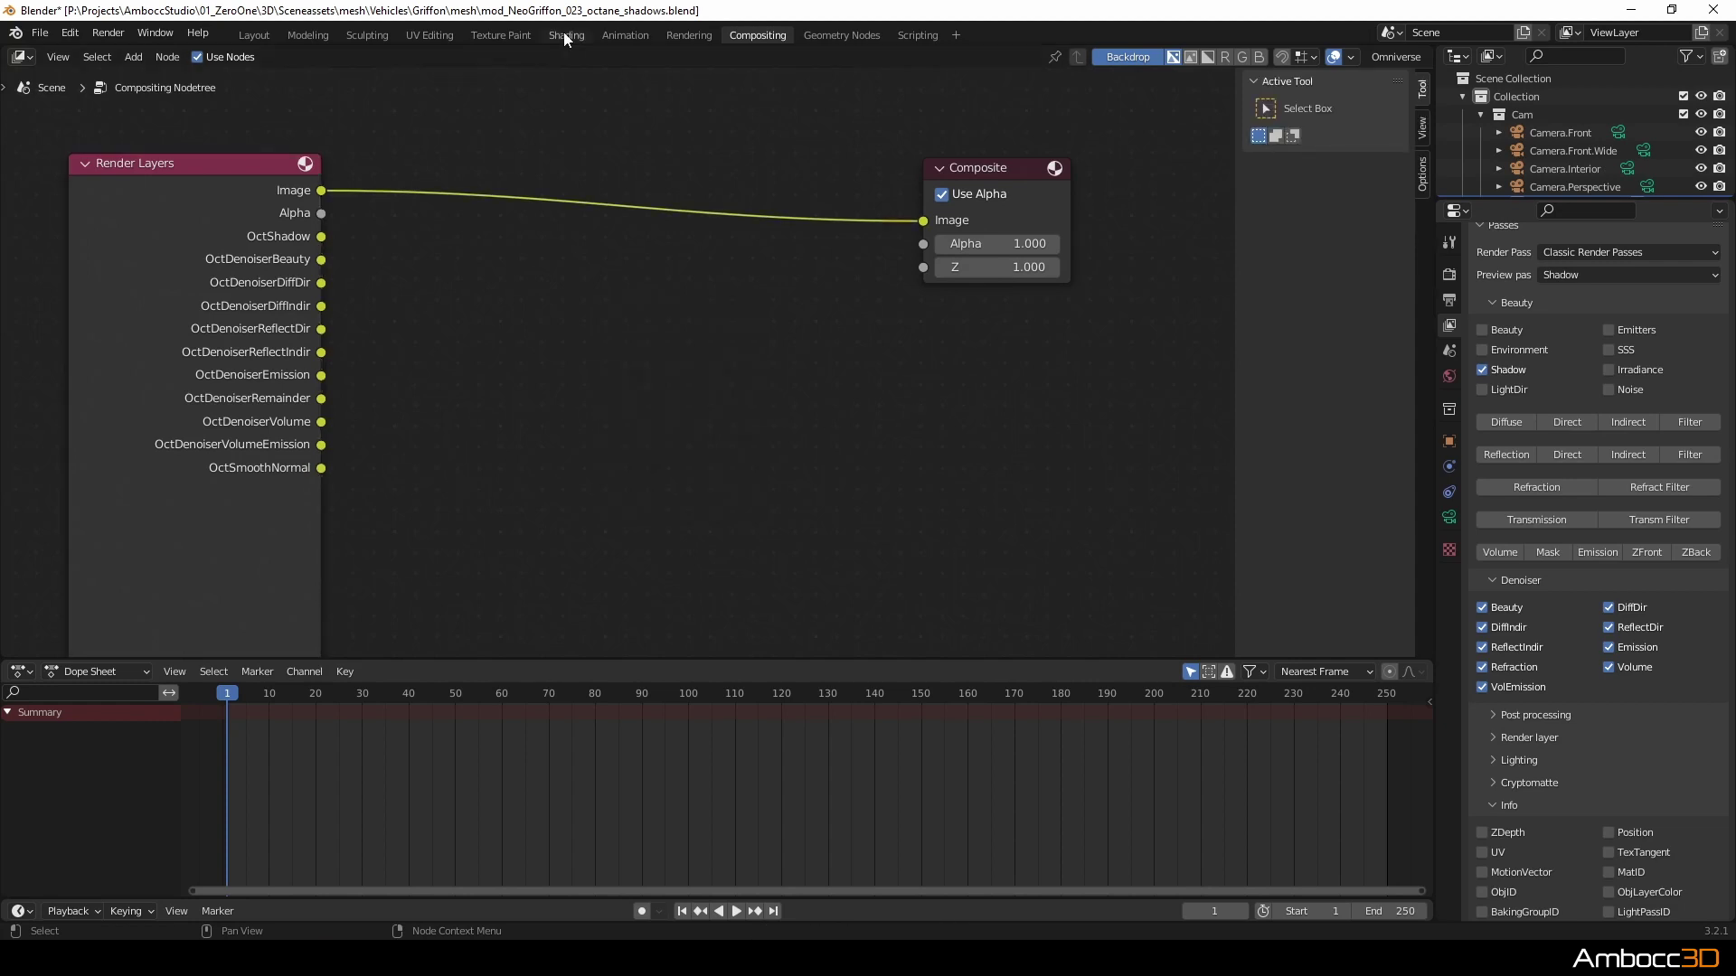
{"action": "left_click", "coordinate": [564, 34]}
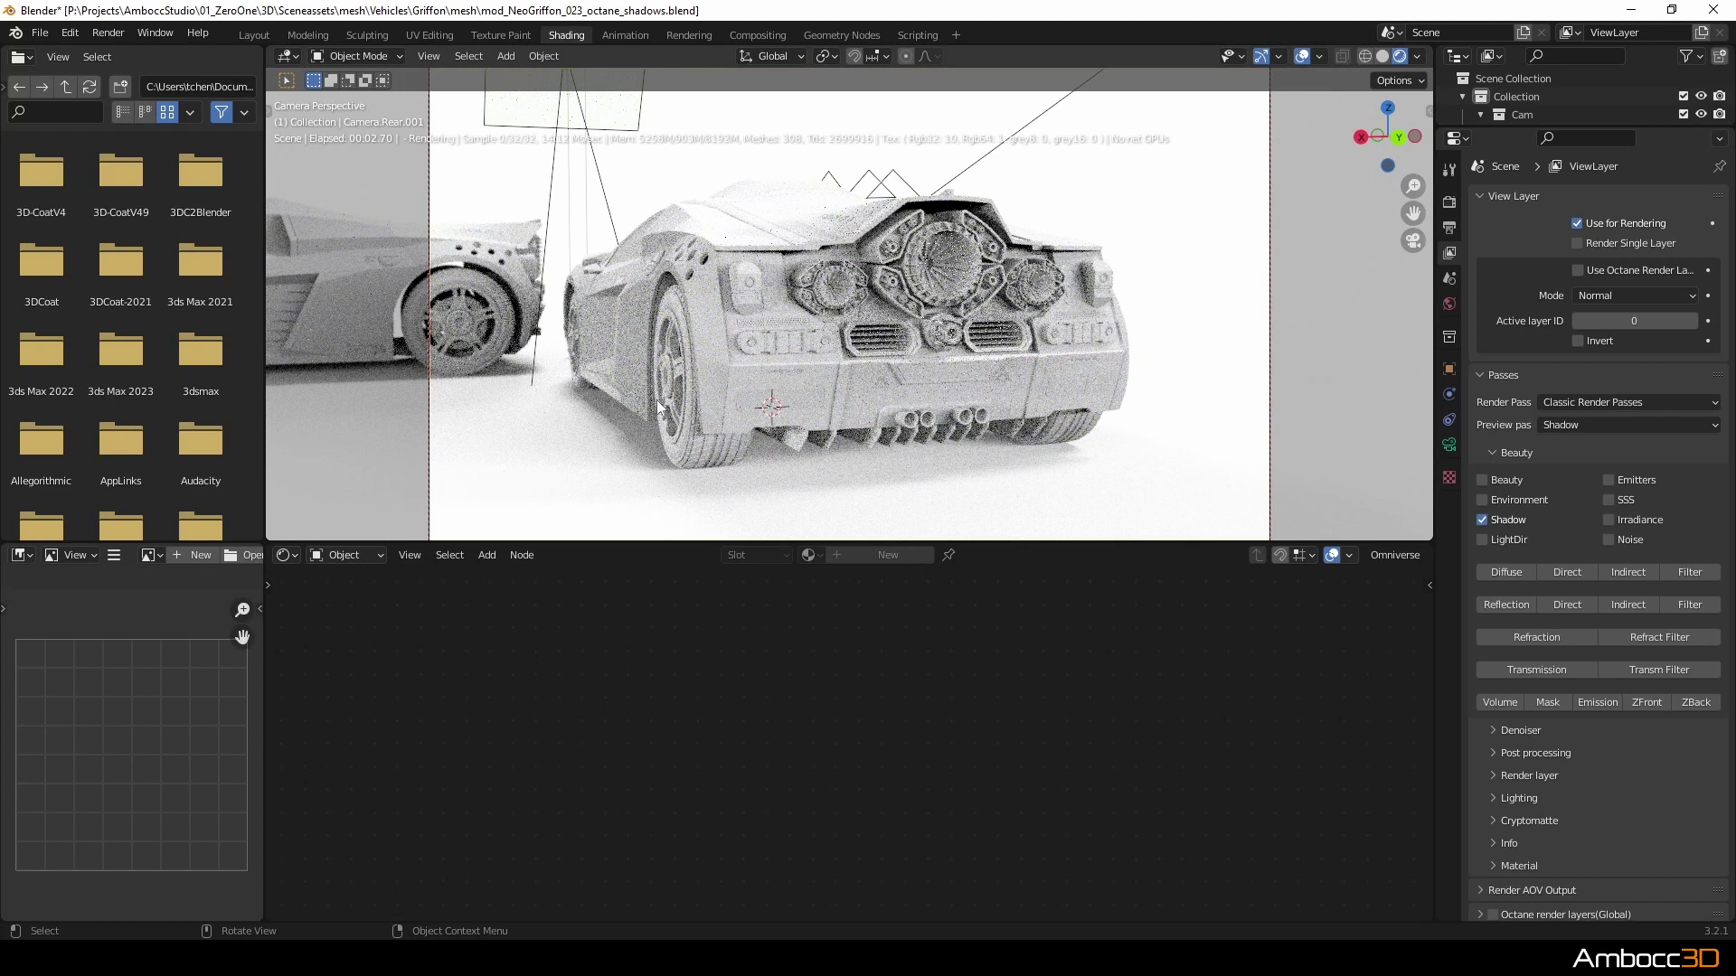
{"action": "left_click", "coordinate": [1365, 56]}
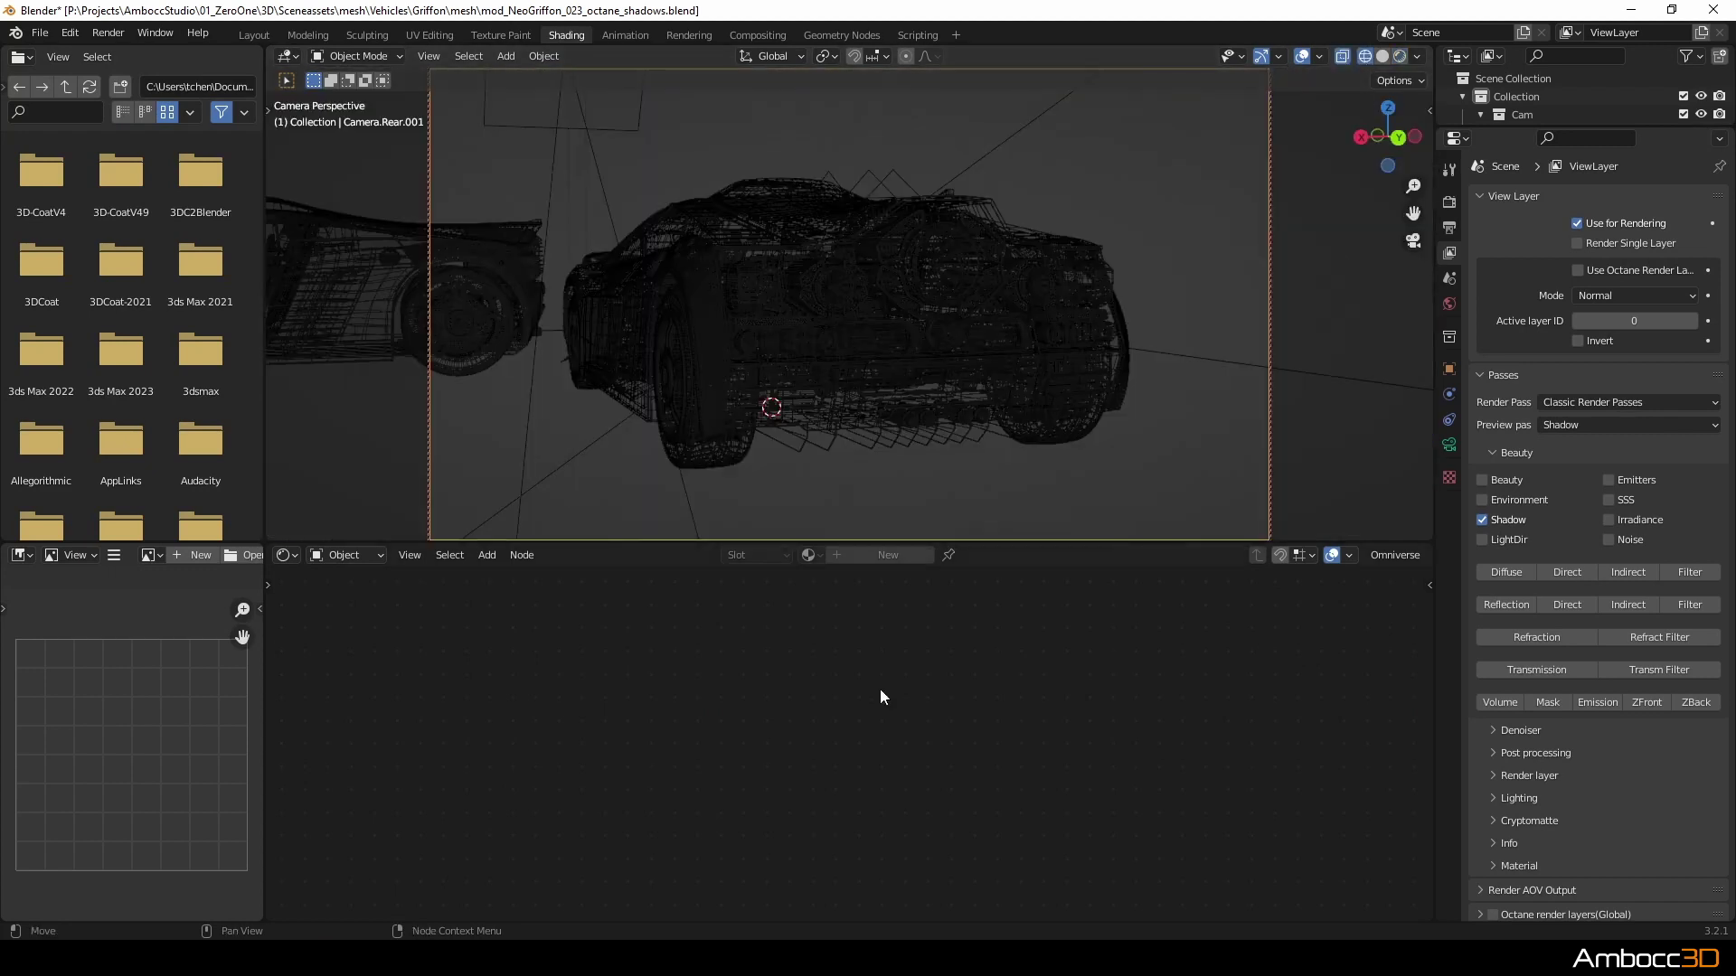
{"action": "key", "text": "F12"}
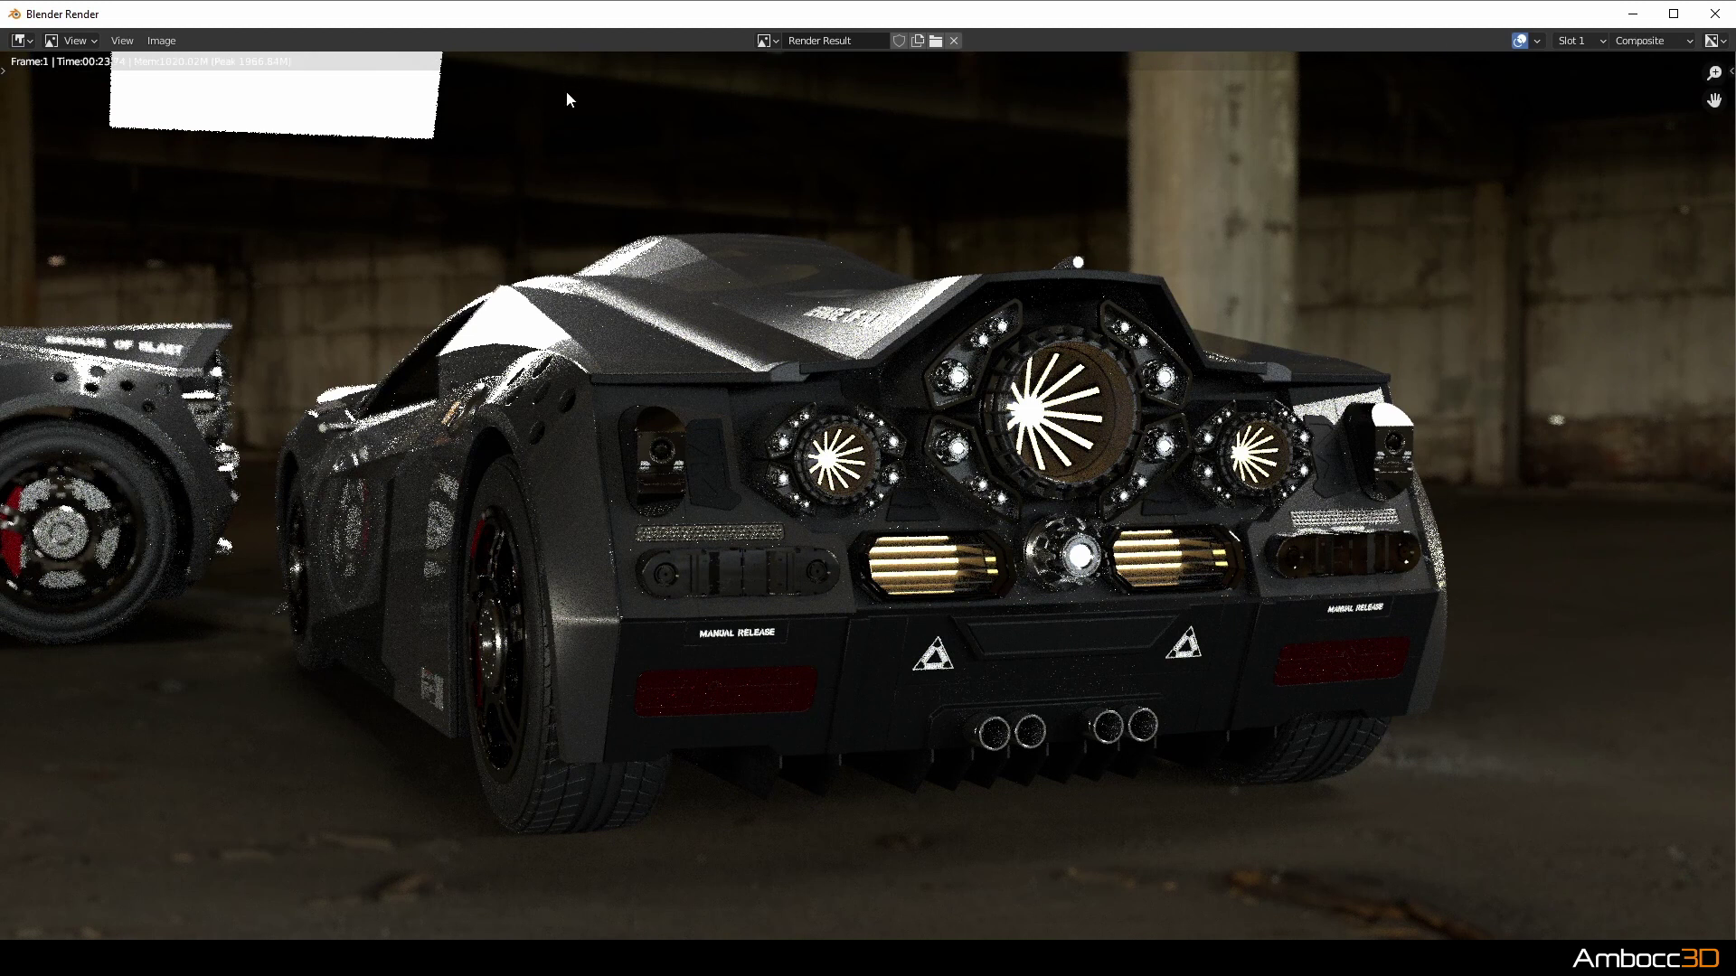
- Switch the render result to ViewLayer and view the OctShadow and OctDenoiserBeauty passes
{"action": "left_click", "coordinate": [1664, 41]}
{"action": "left_click", "coordinate": [1664, 79]}
{"action": "left_click", "coordinate": [1669, 40]}
{"action": "left_click", "coordinate": [1620, 82]}
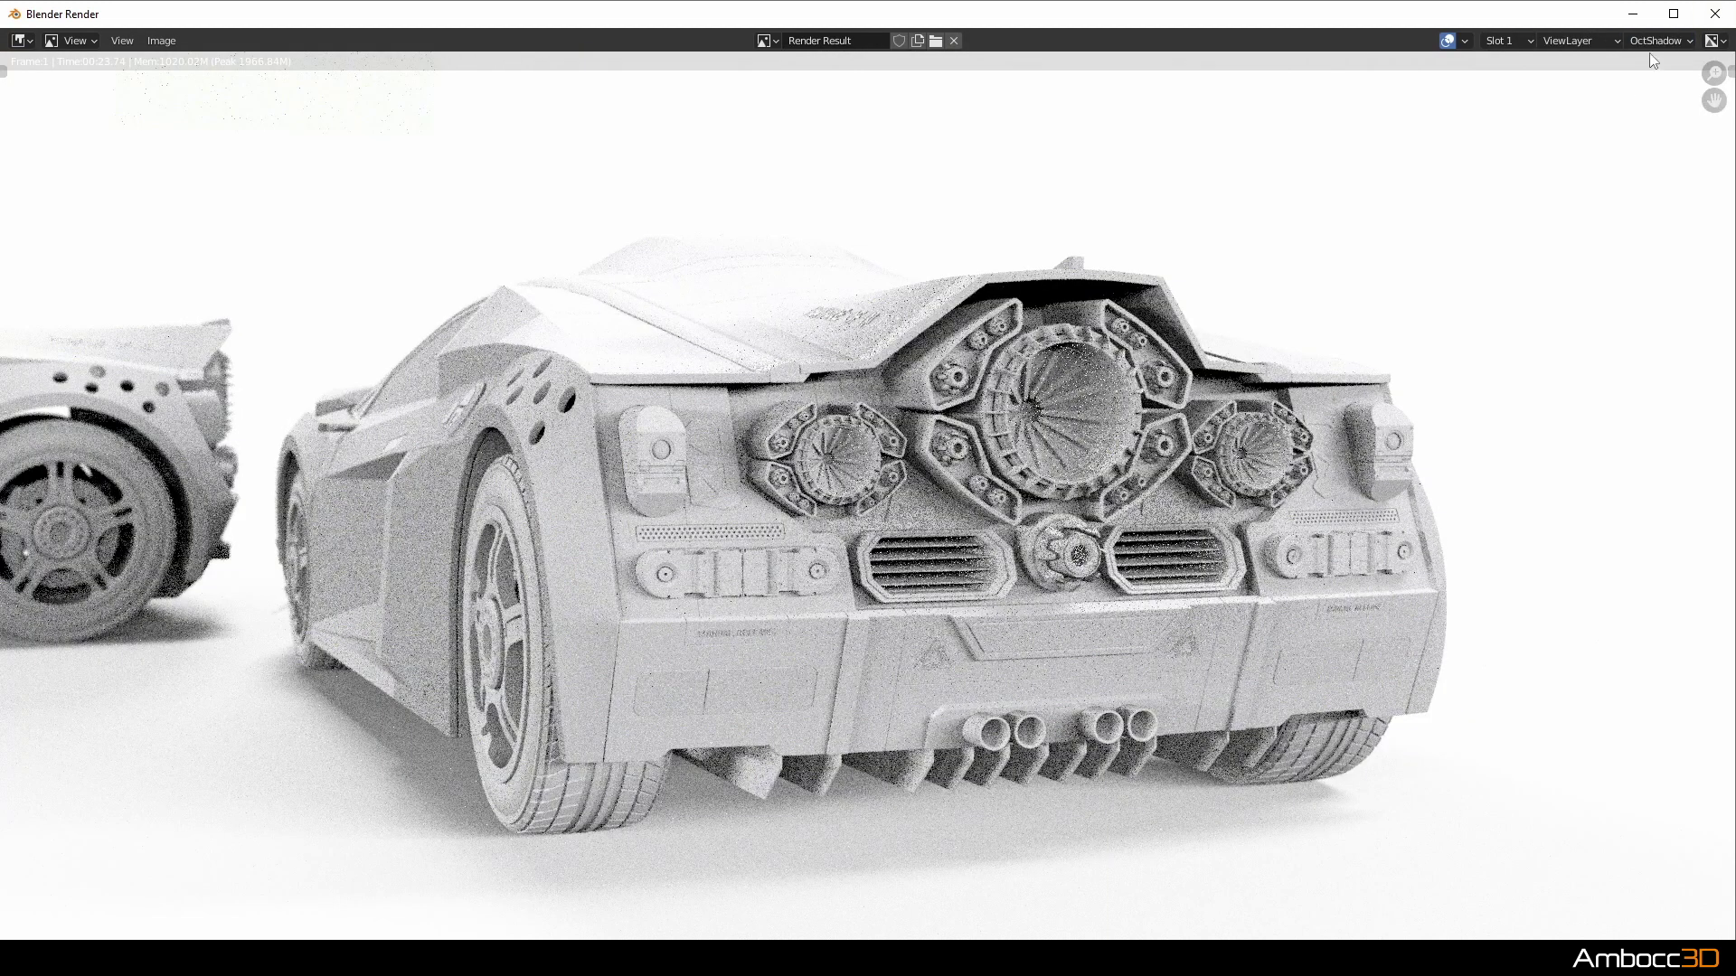
{"action": "left_click", "coordinate": [1654, 41]}
{"action": "left_click", "coordinate": [1612, 100]}
- View the other denoiser passes and OctSmoothNormal, then close the render window
{"action": "left_click", "coordinate": [1655, 41]}
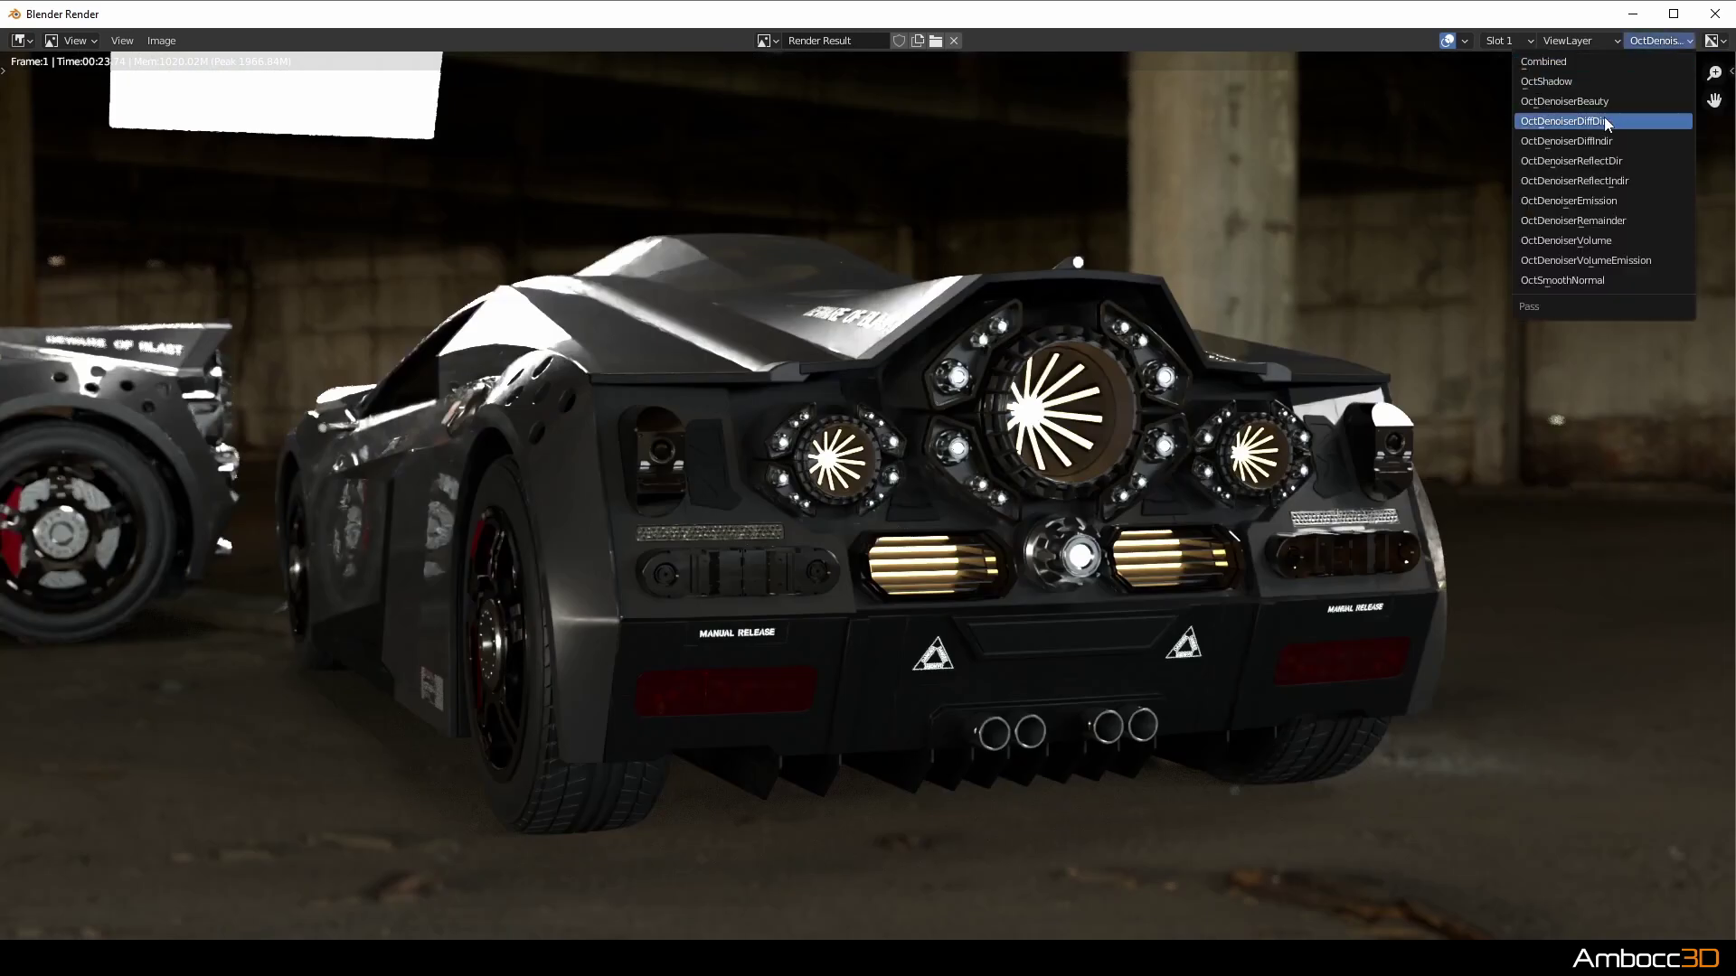
{"action": "left_click", "coordinate": [1609, 117]}
{"action": "left_click", "coordinate": [1655, 41]}
{"action": "left_click", "coordinate": [1593, 159]}
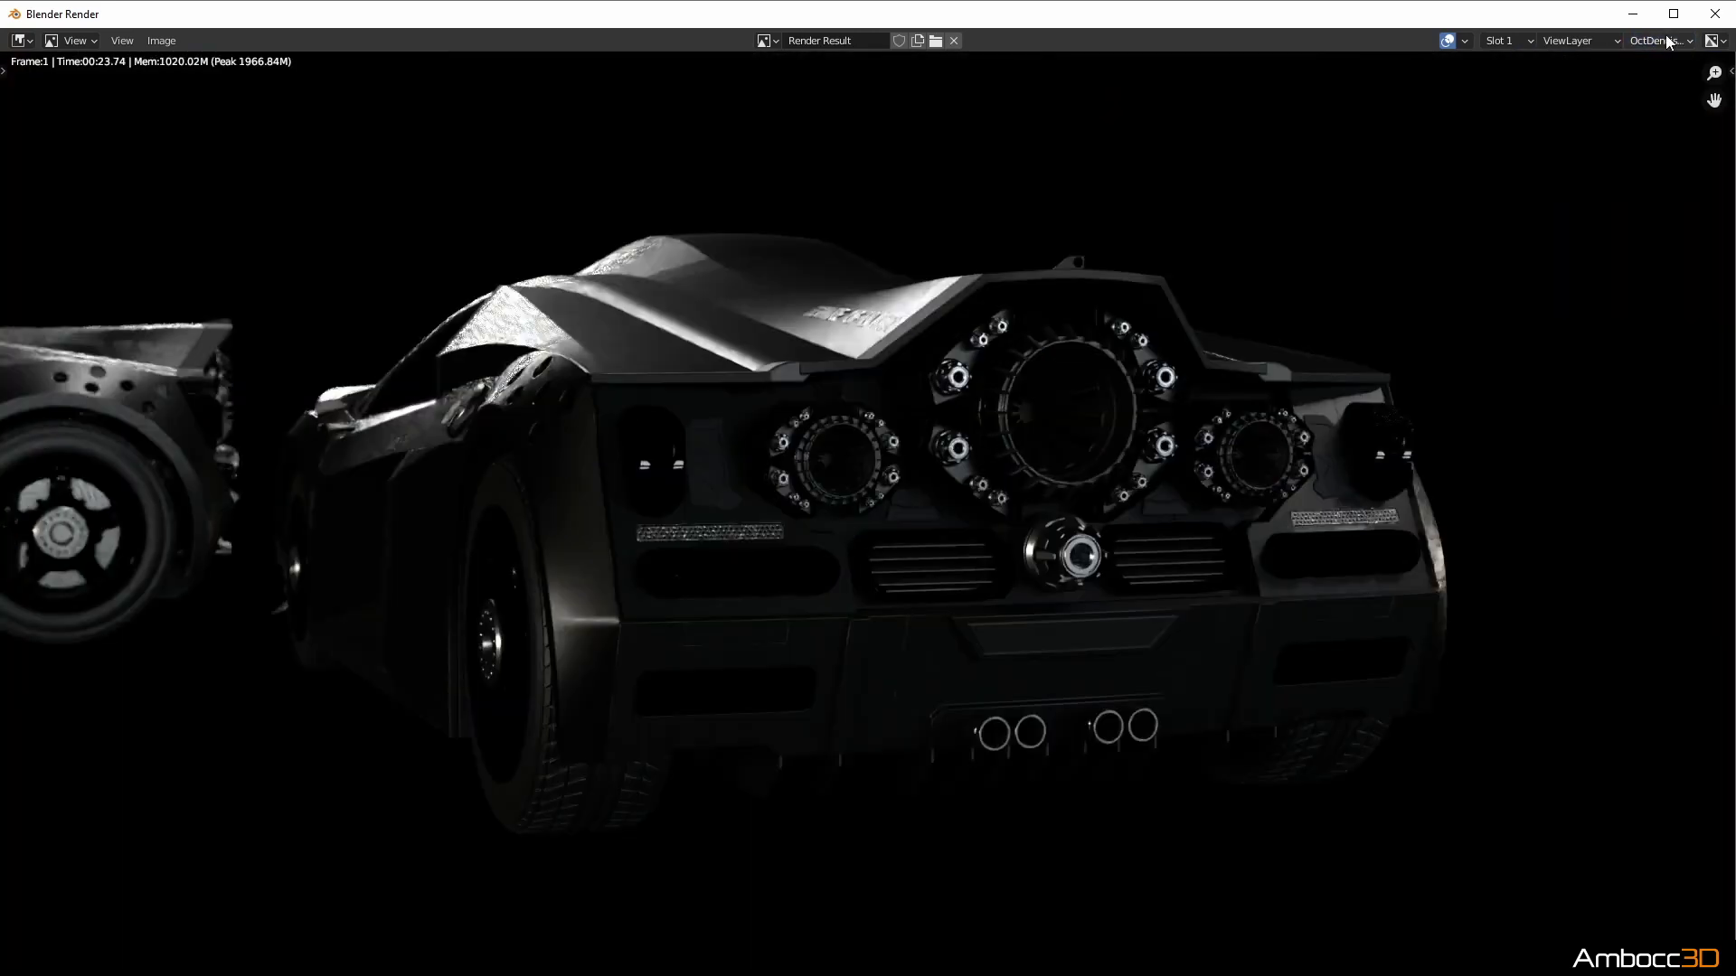
{"action": "left_click", "coordinate": [1663, 38]}
{"action": "left_click", "coordinate": [1570, 270]}
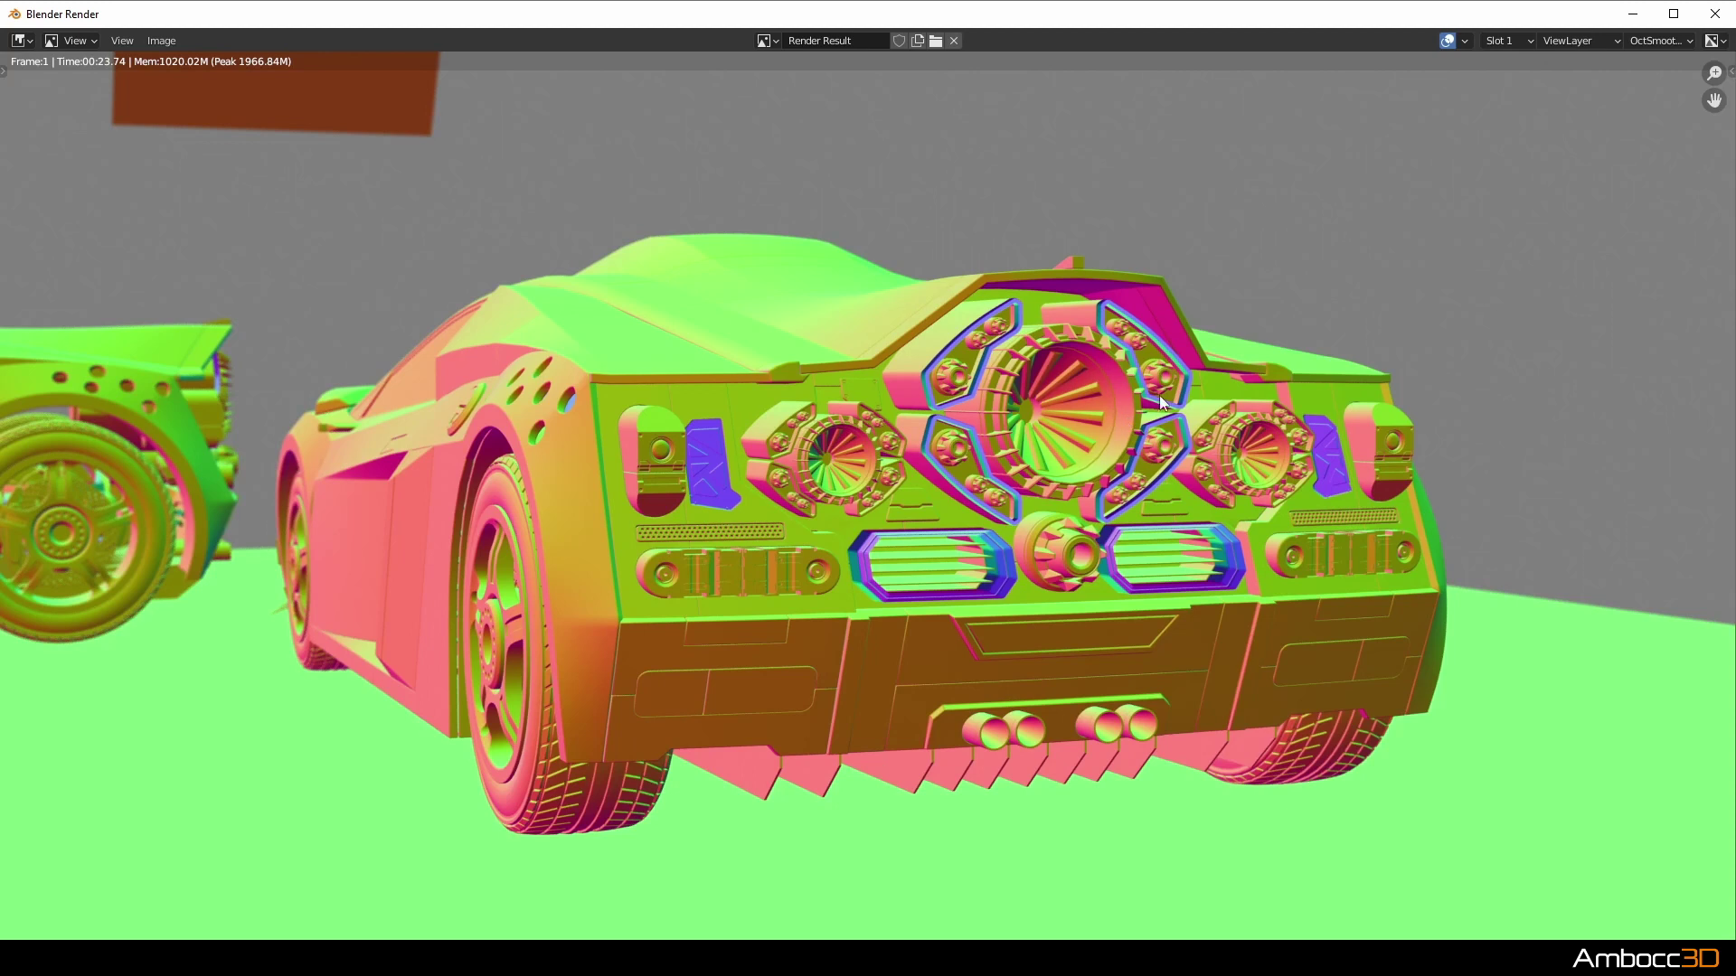
{"action": "left_click", "coordinate": [1715, 14]}
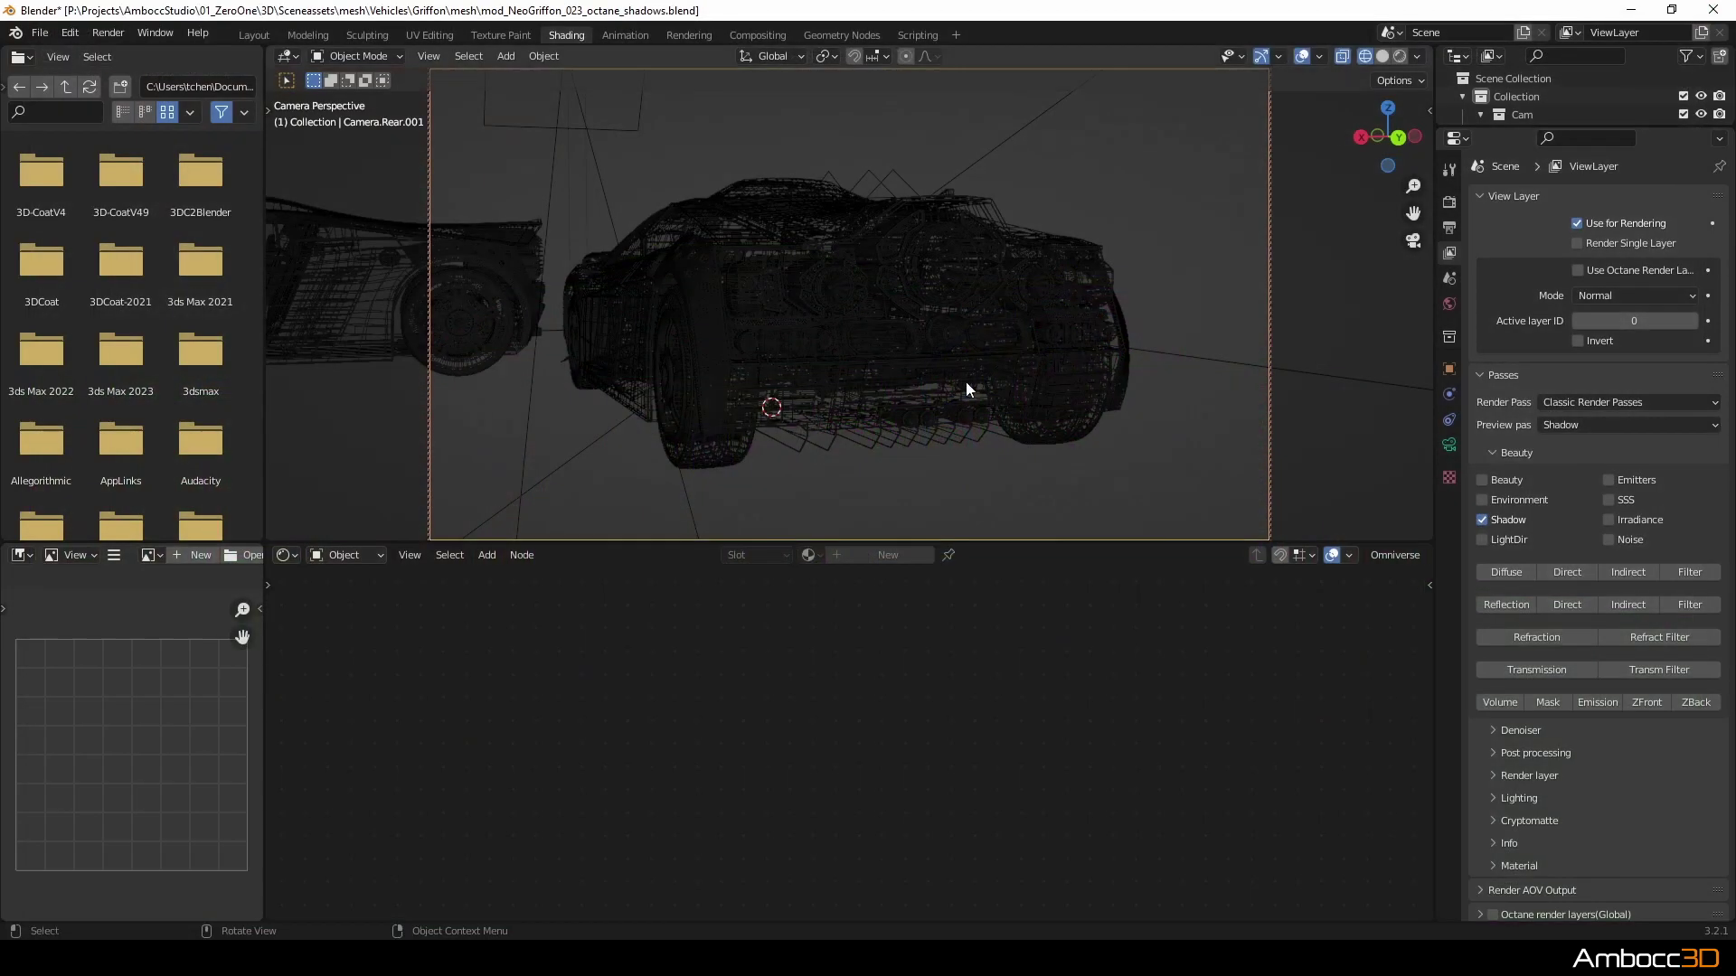
{"action": "double_click", "coordinate": [546, 18]}
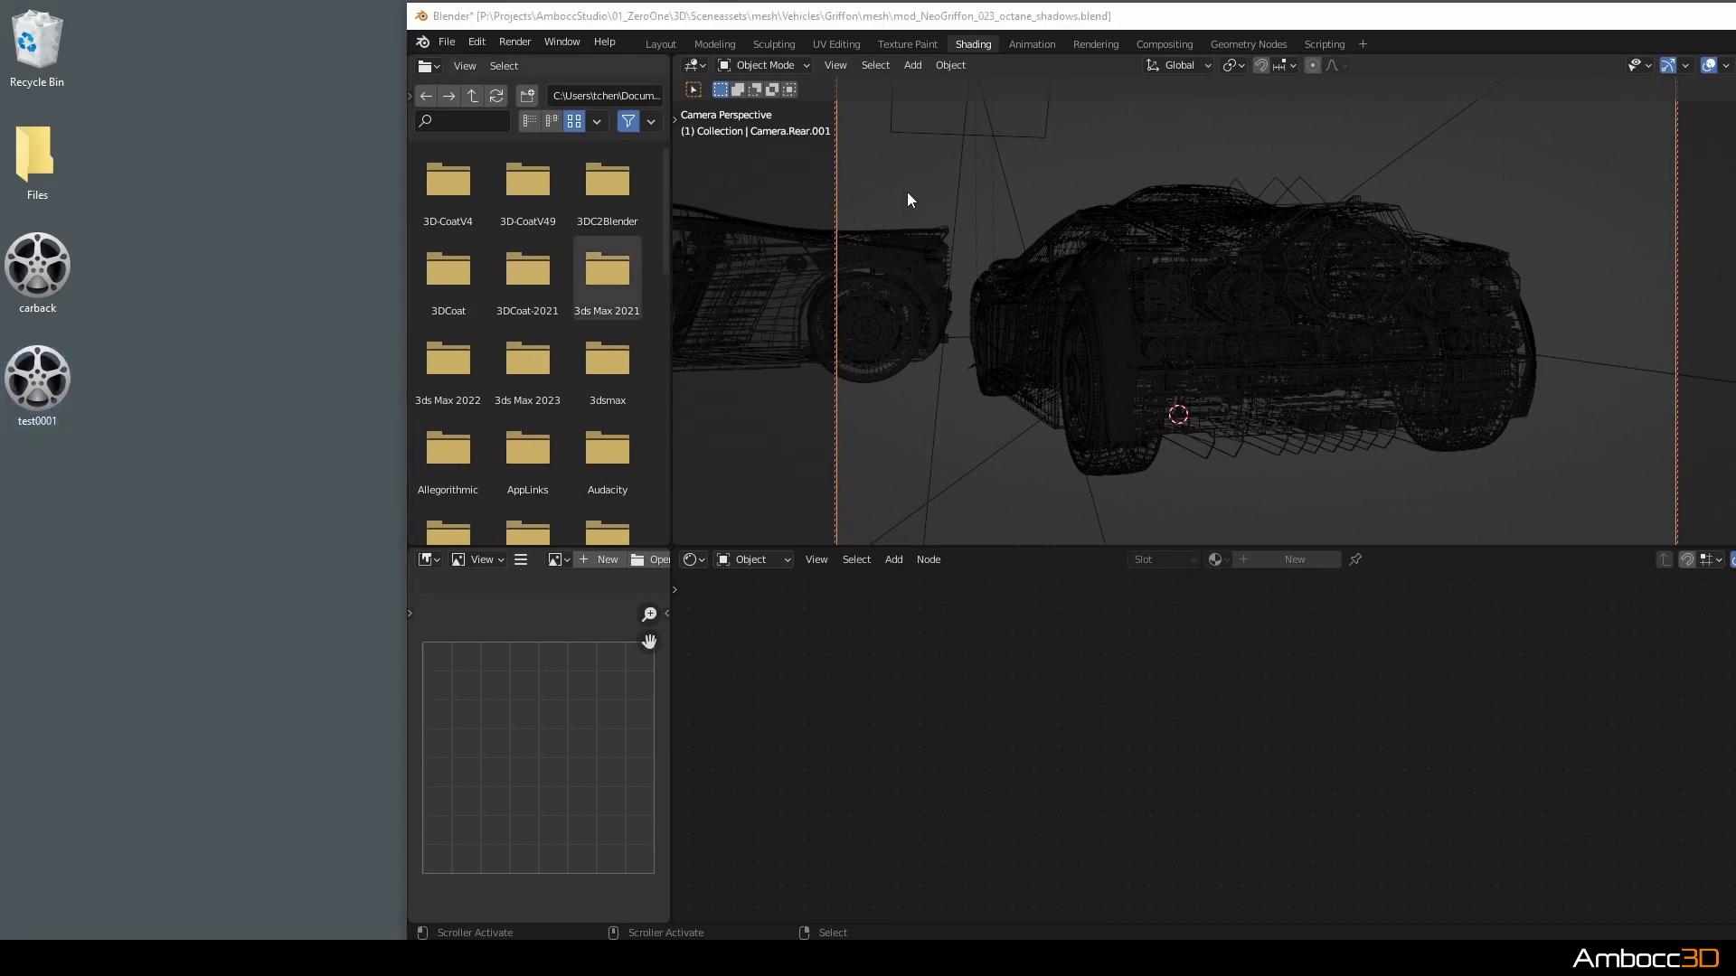
- Restore the Blender window, view the last render, and start saving it as an image
{"action": "left_click_drag", "start_coordinate": [1321, 27], "coordinate": [1012, 47]}
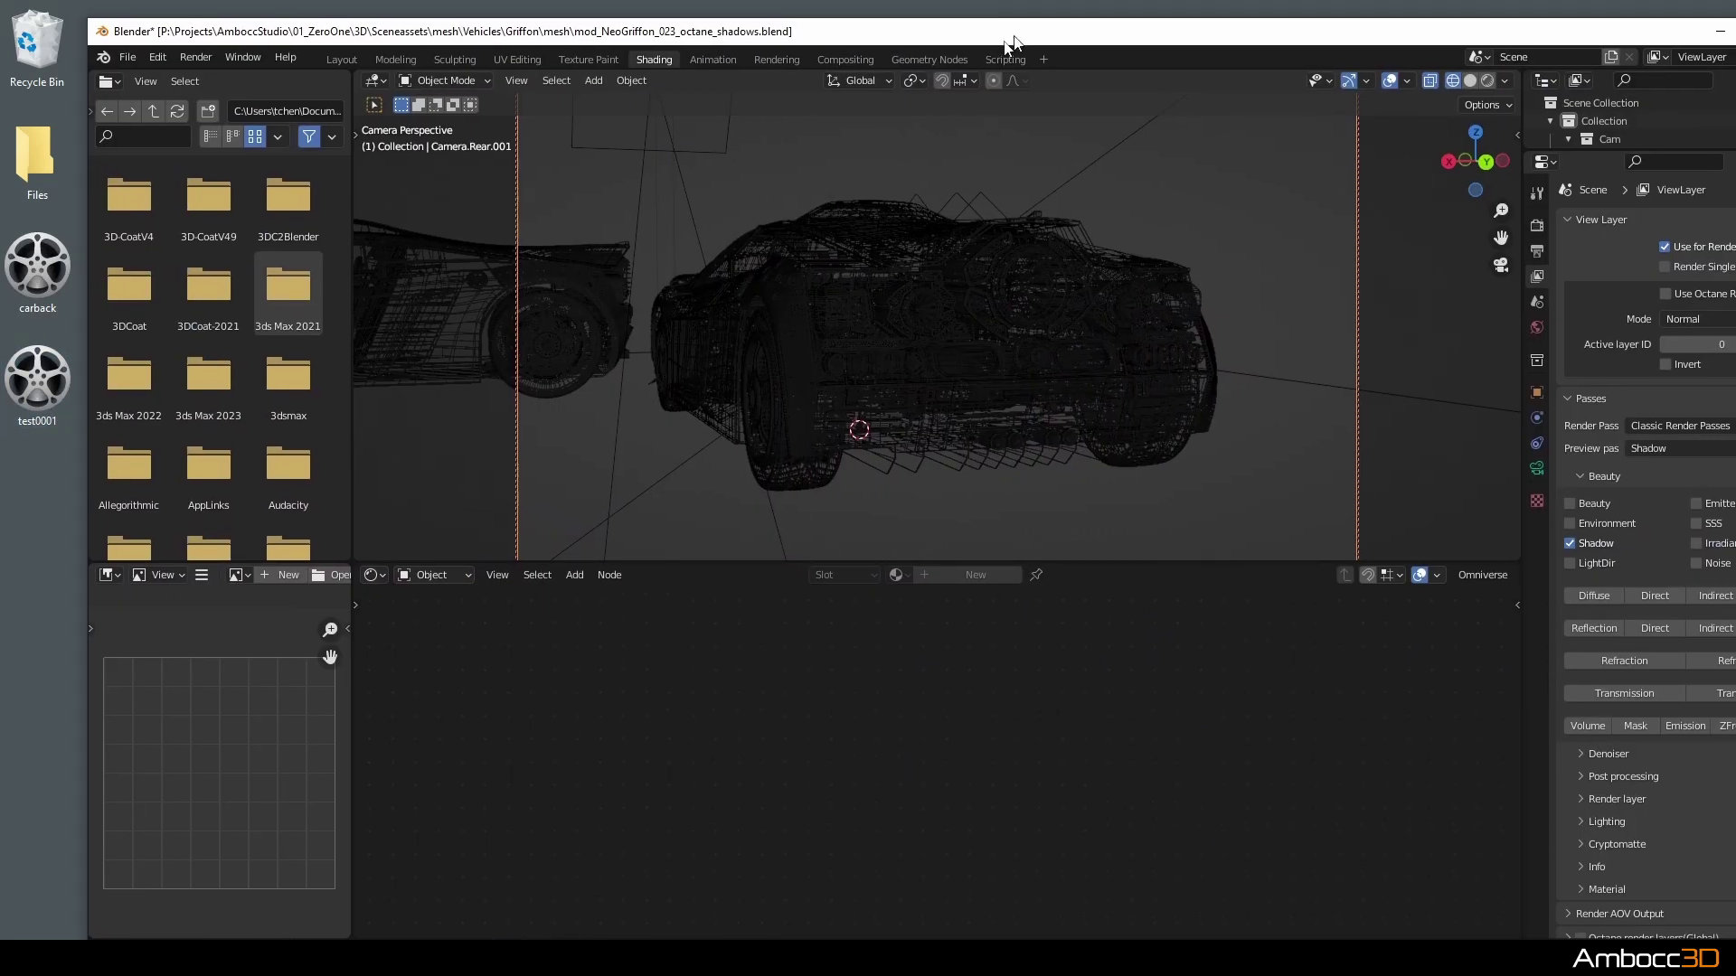
{"action": "double_click", "coordinate": [723, 16]}
{"action": "left_click", "coordinate": [105, 33]}
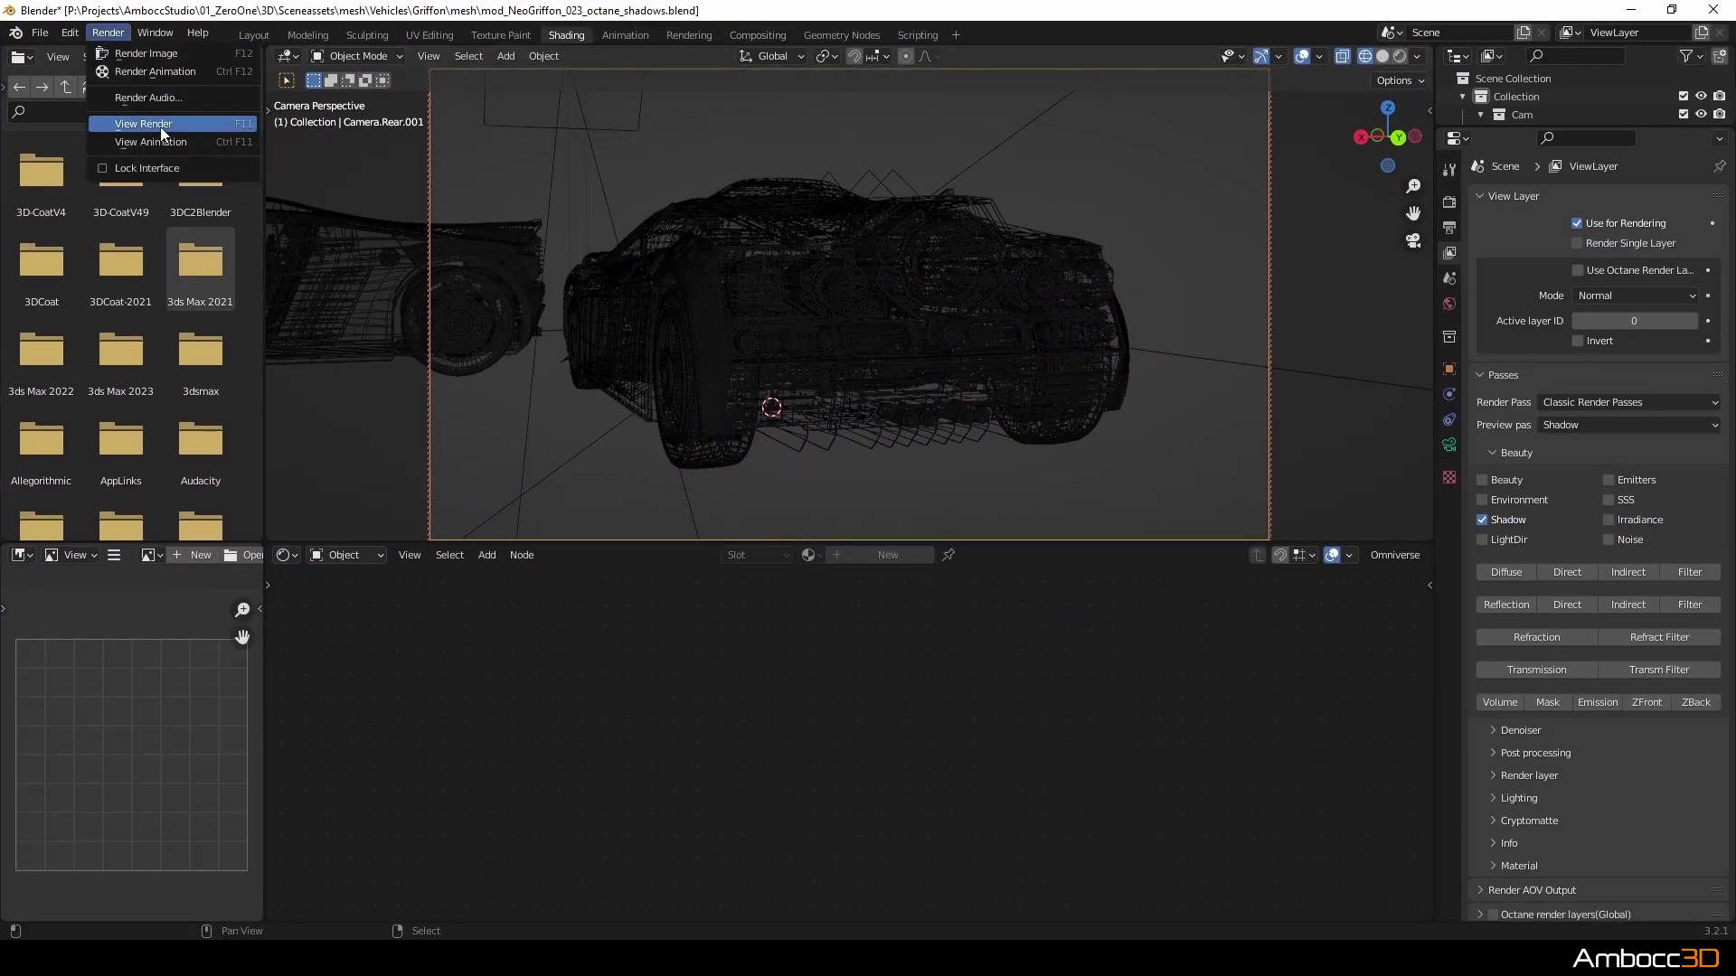
{"action": "left_click", "coordinate": [144, 124]}
{"action": "left_click", "coordinate": [162, 41]}
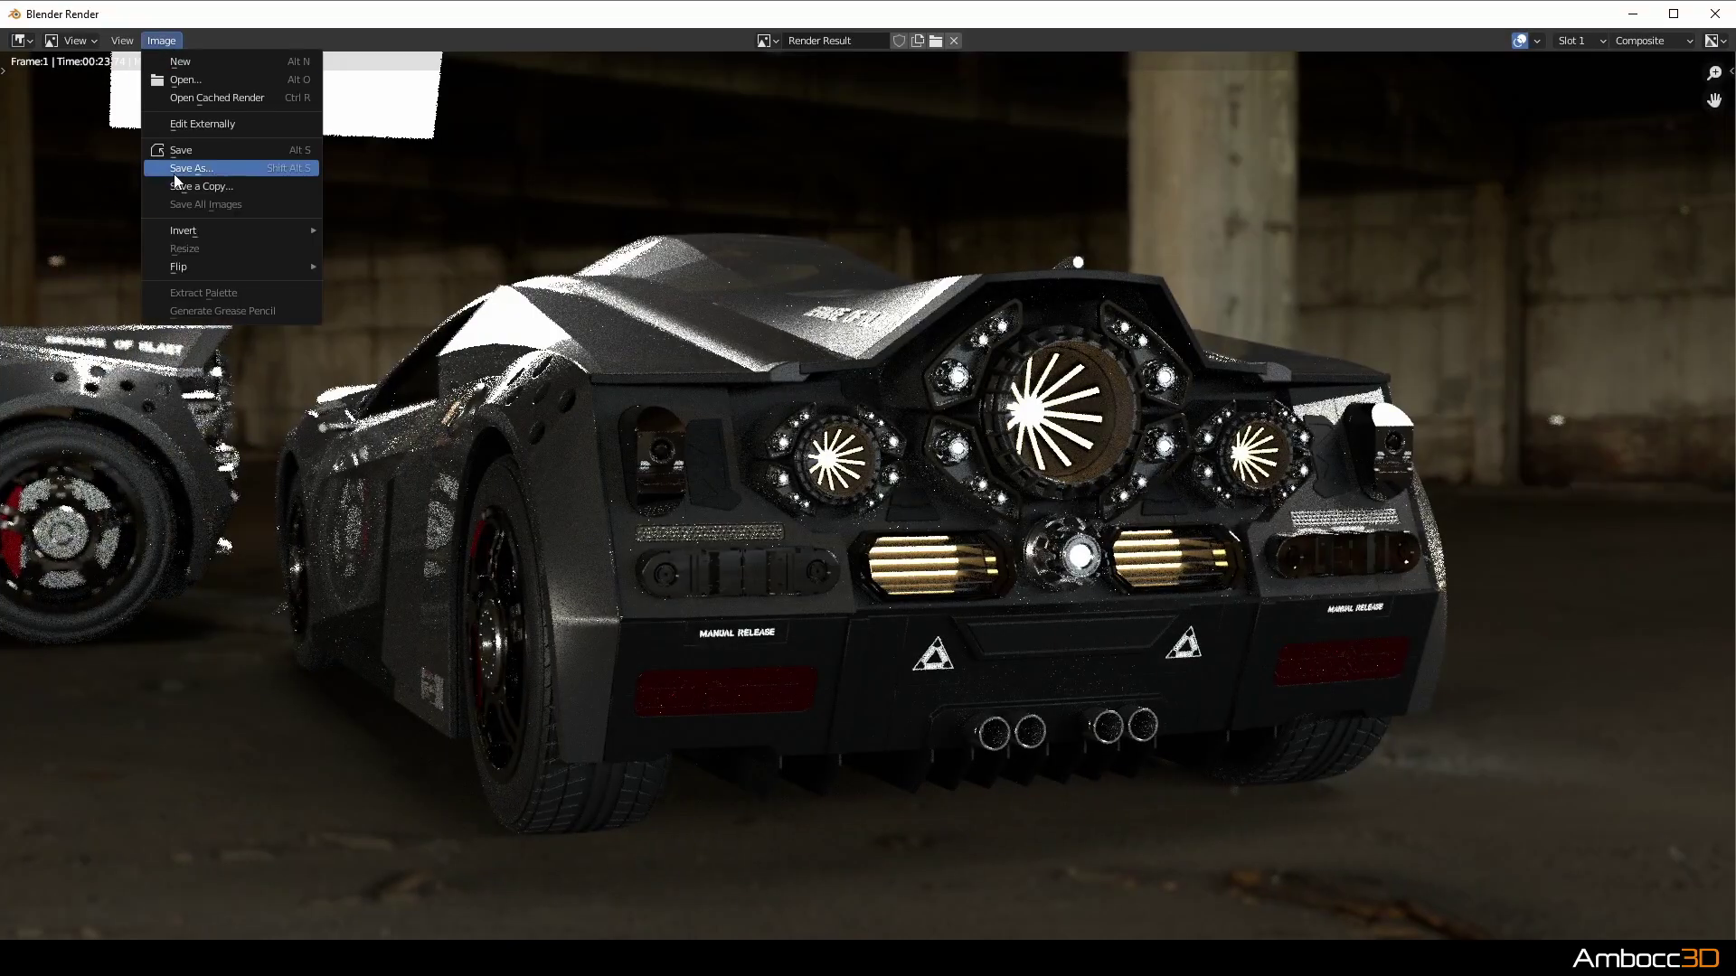
{"action": "left_click", "coordinate": [177, 173]}
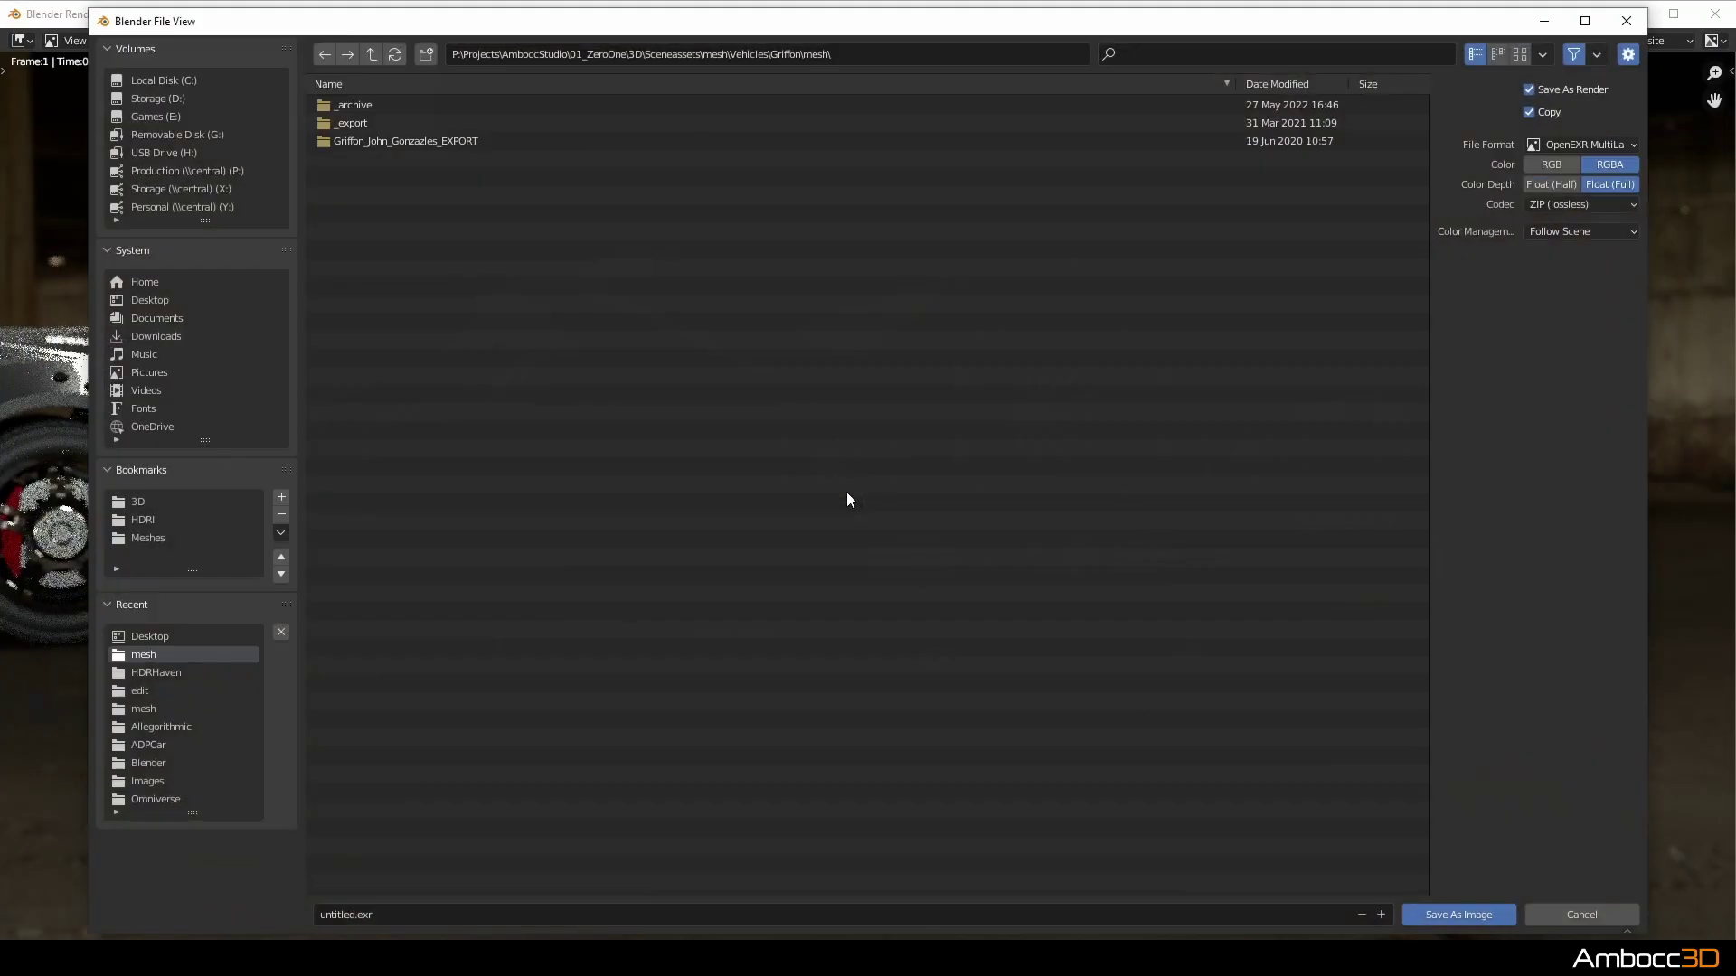
- Save the render as OpenEXR MultiLayer to Desktop/carback.exr, overwriting it
{"action": "left_click", "coordinate": [1597, 143]}
{"action": "left_click", "coordinate": [1597, 146]}
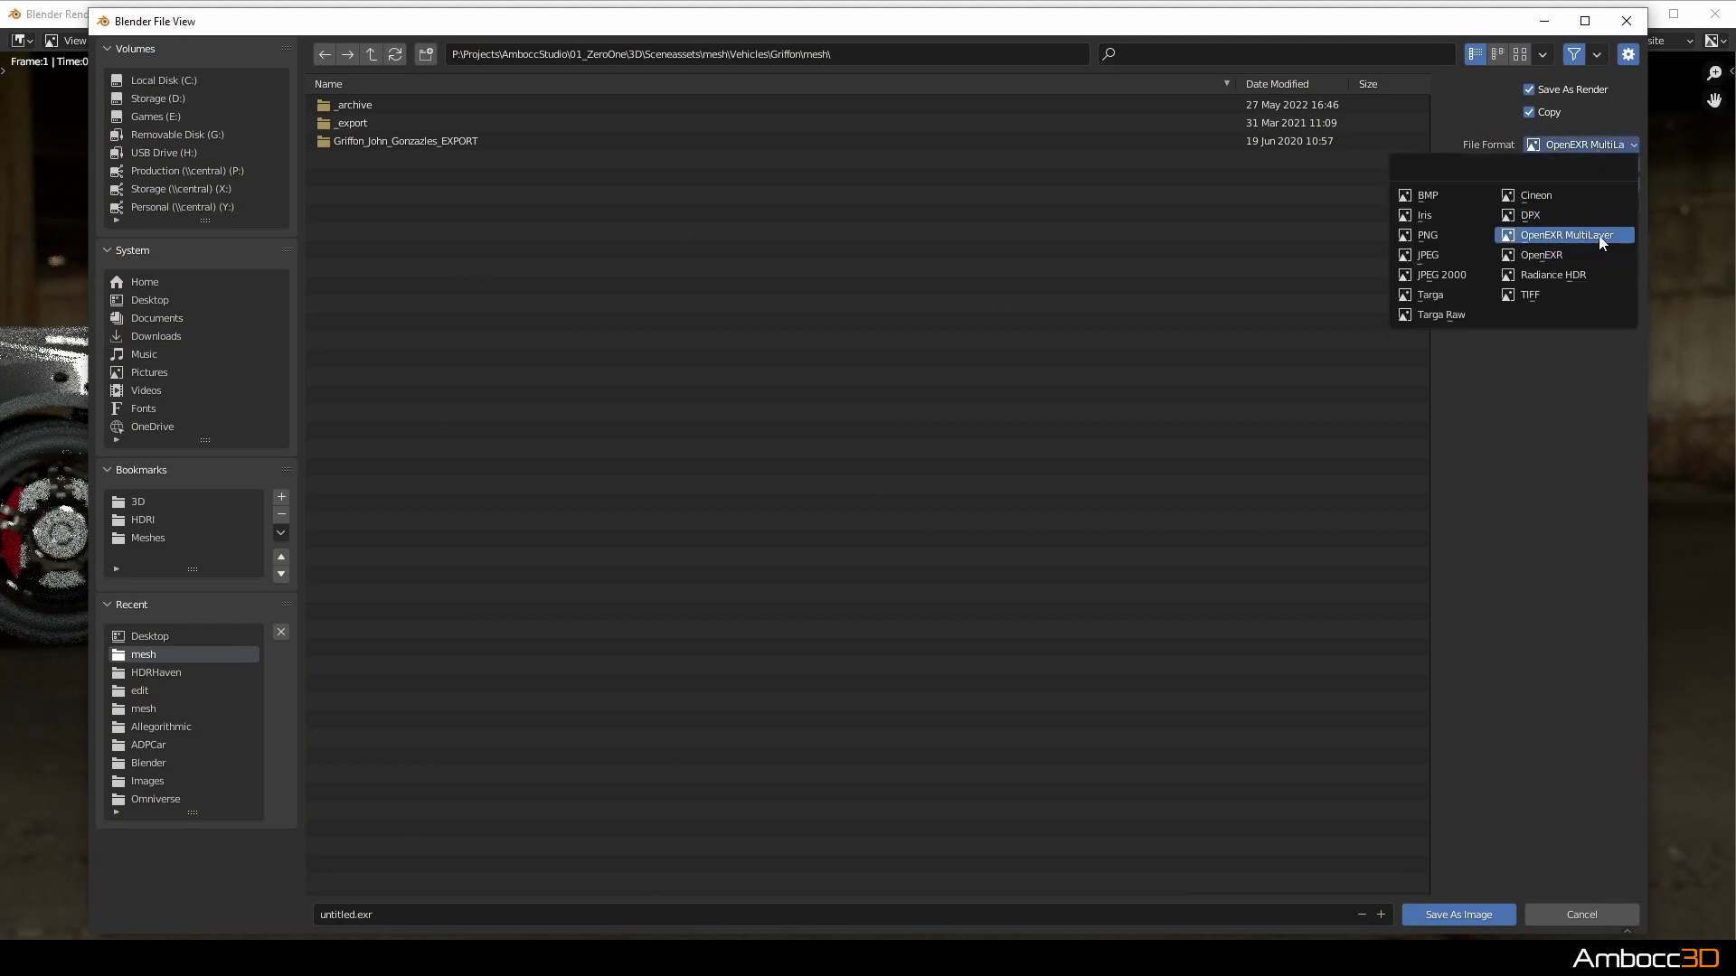
{"action": "left_click", "coordinate": [1599, 237]}
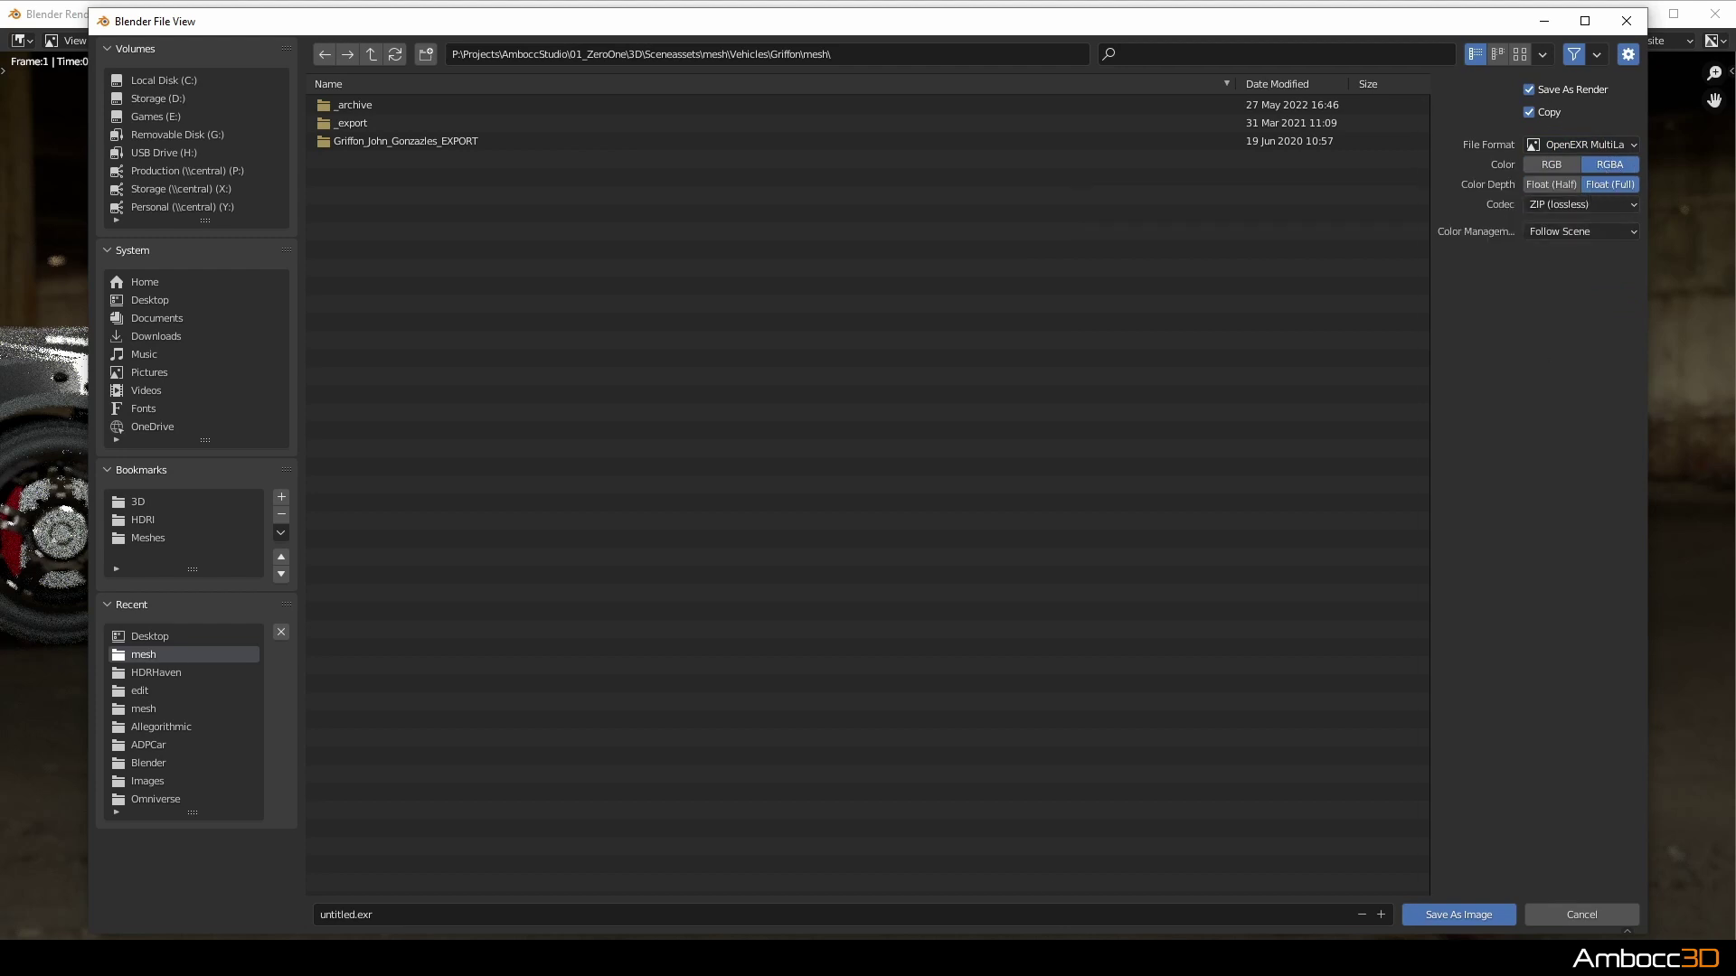
{"action": "left_click", "coordinate": [149, 300]}
{"action": "left_click", "coordinate": [375, 123]}
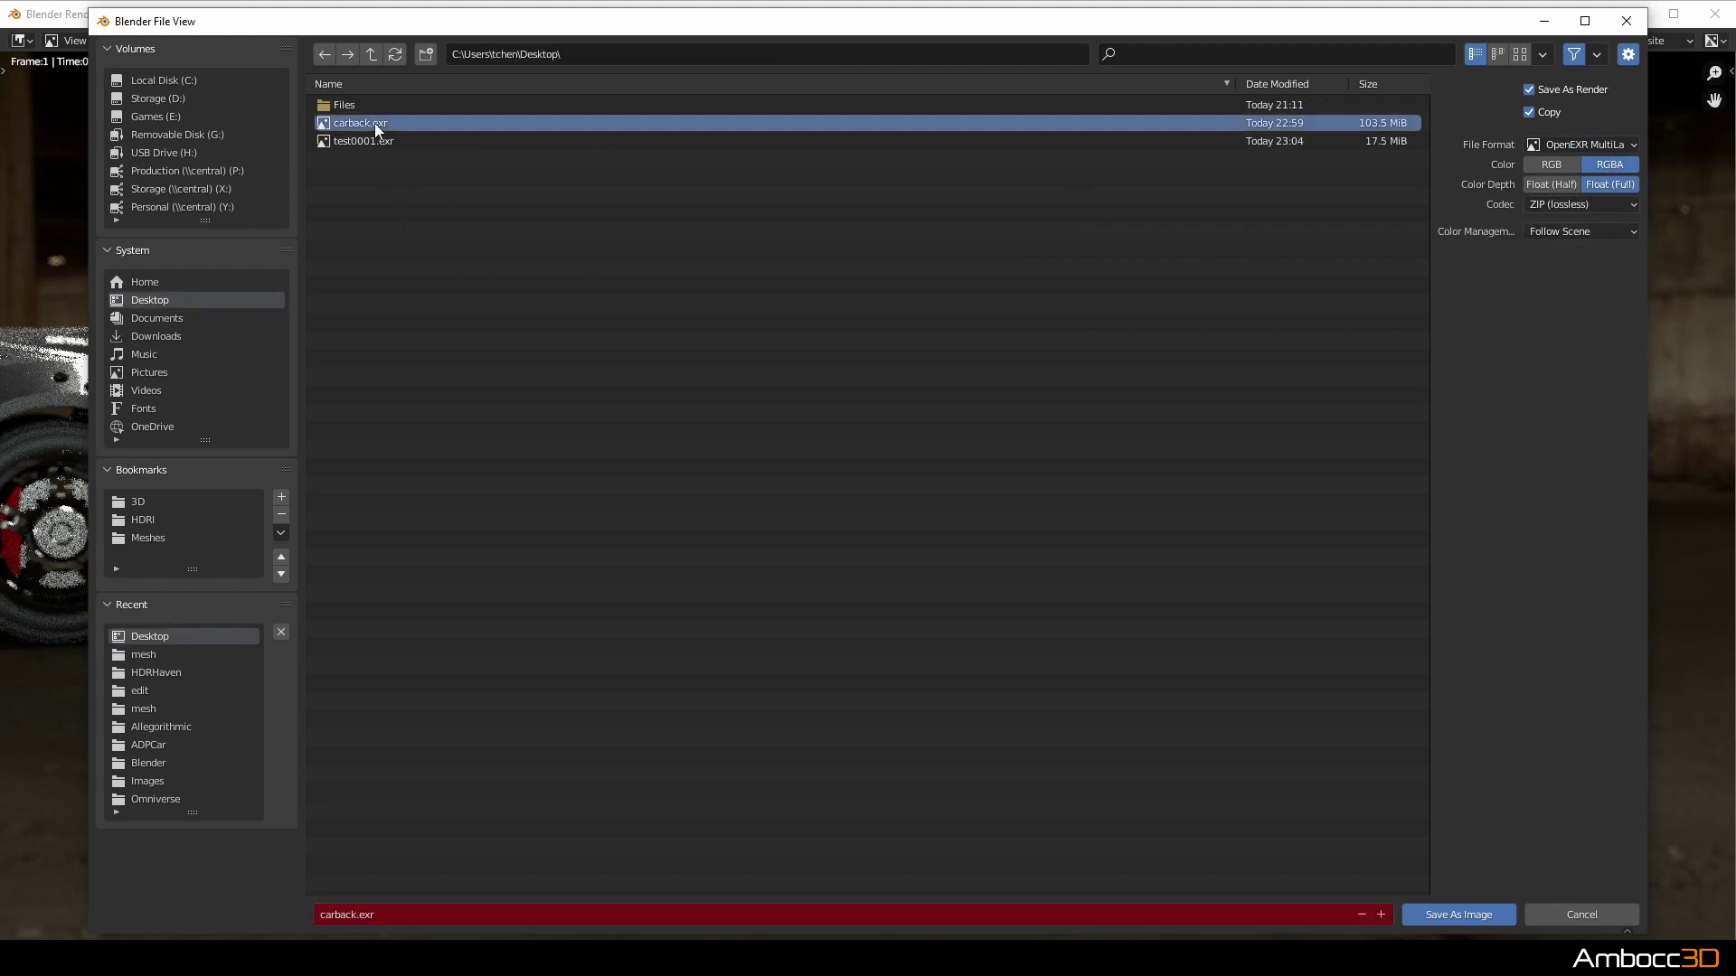
{"action": "left_click", "coordinate": [359, 916]}
{"action": "left_click", "coordinate": [351, 915]}
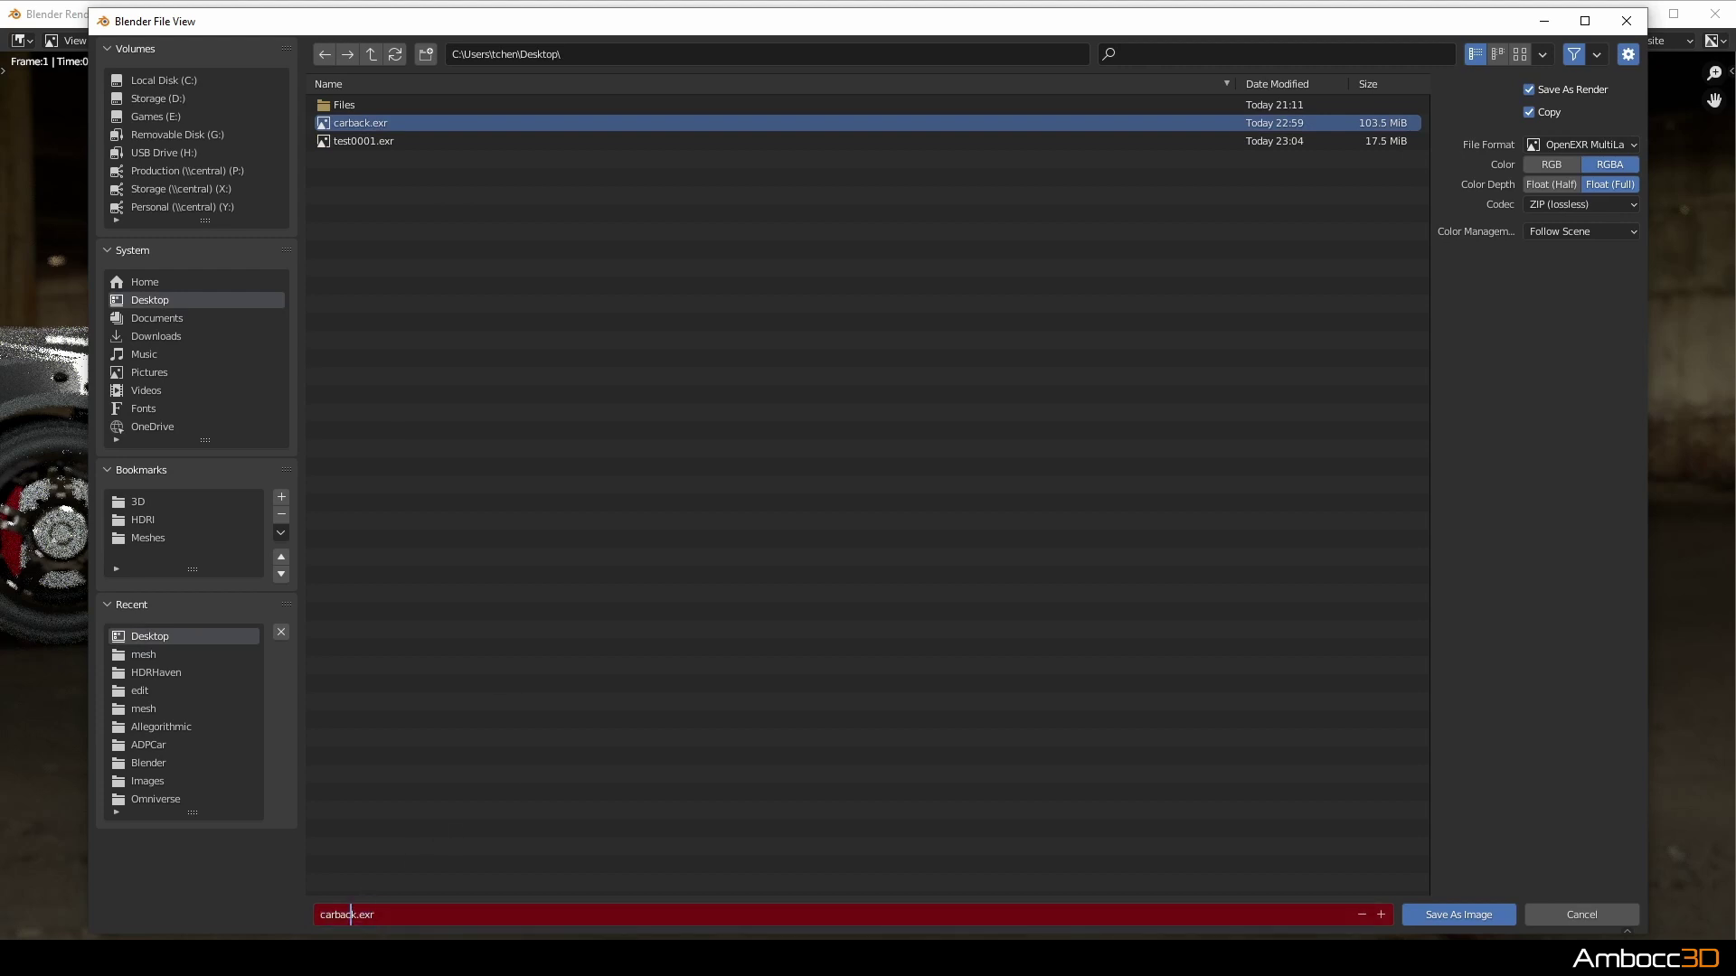
{"action": "left_click", "coordinate": [1459, 915]}
- Close the render window and save the current blend file
{"action": "left_click", "coordinate": [1710, 15]}
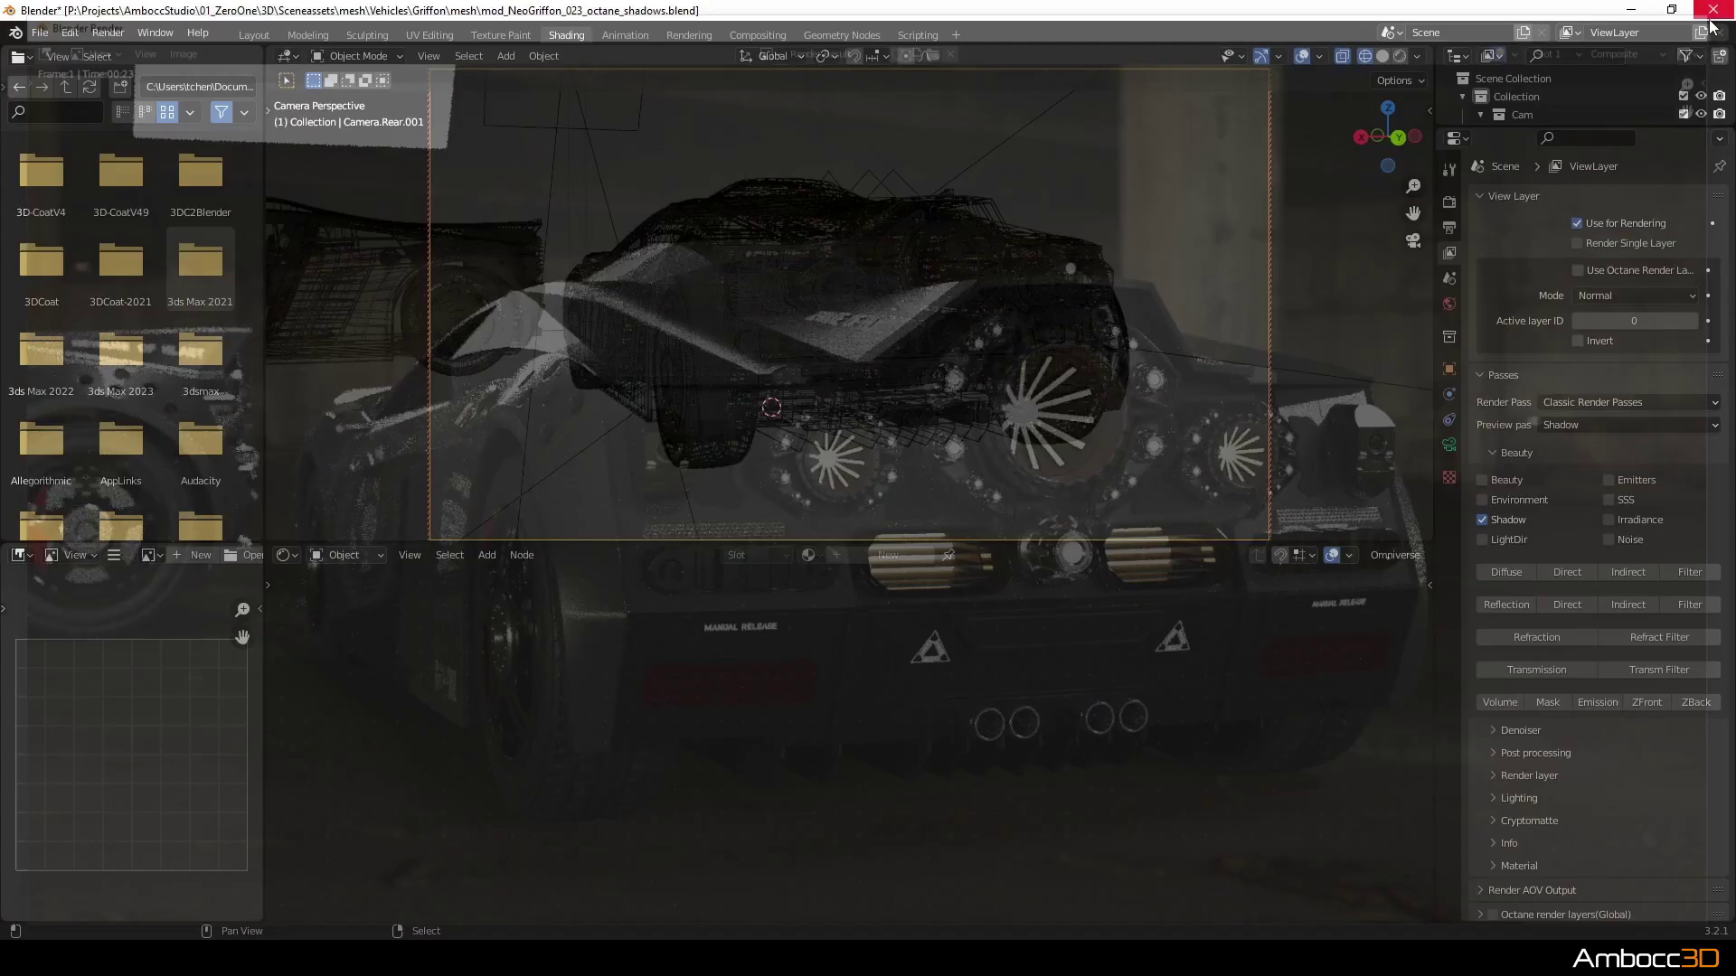
{"action": "left_click", "coordinate": [39, 32]}
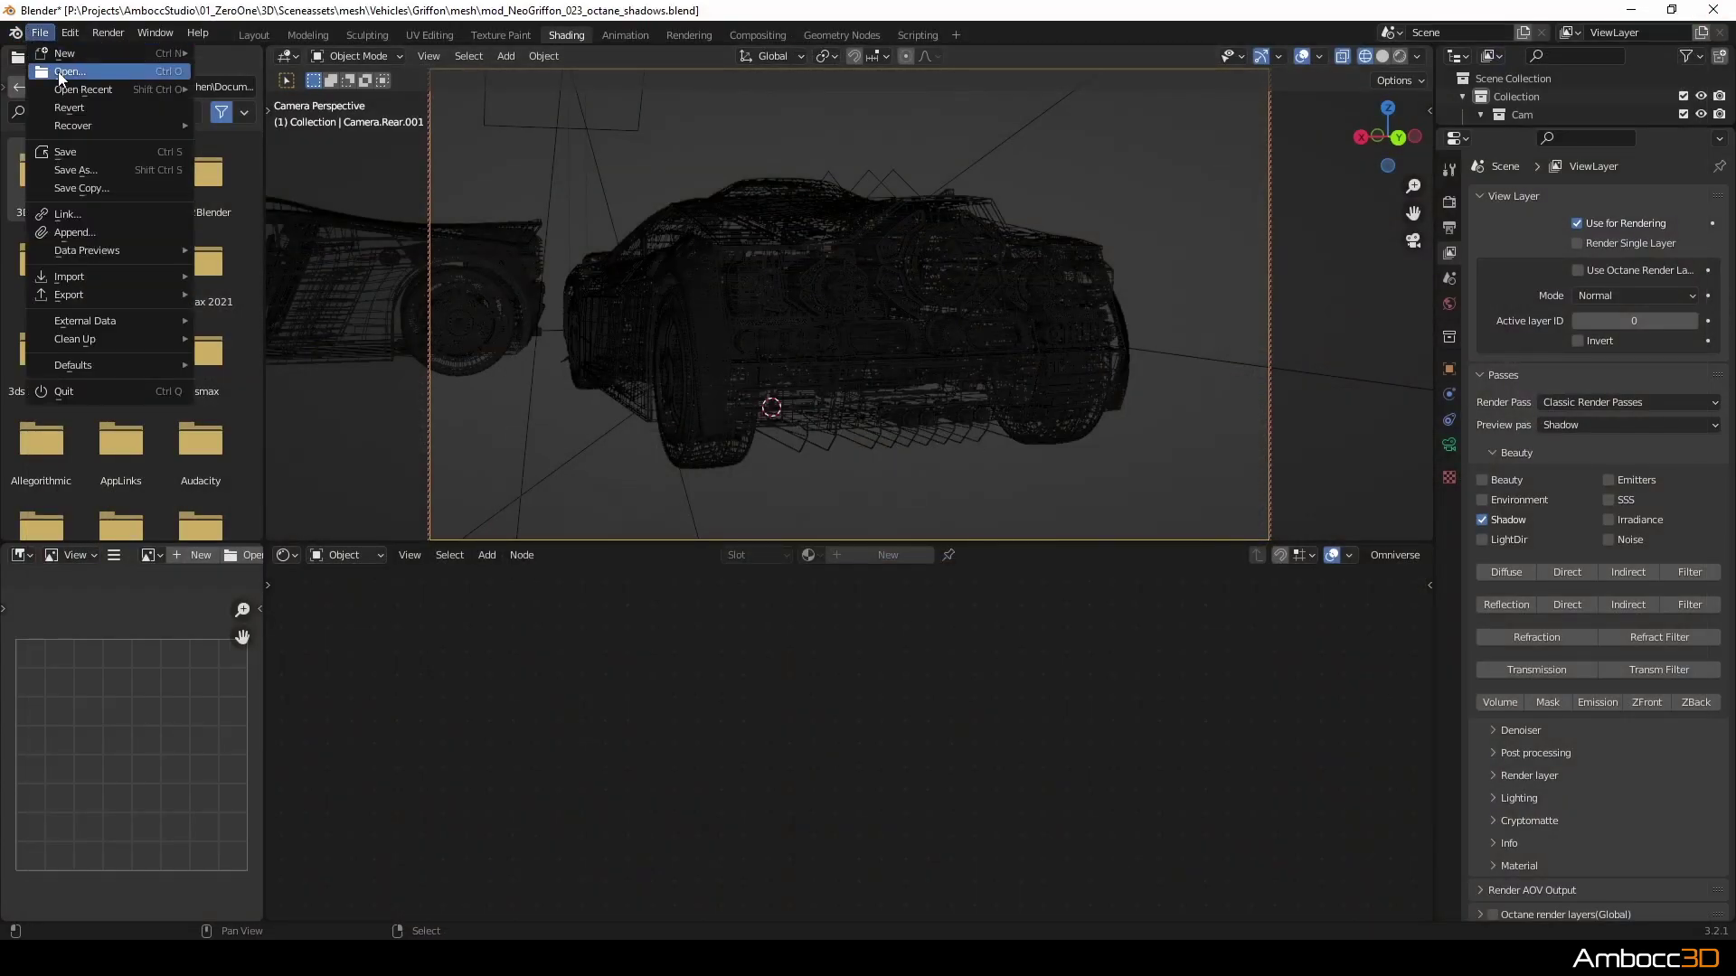
{"action": "left_click", "coordinate": [65, 152]}
- Start a new General file and switch to the Compositing workspace
{"action": "left_click", "coordinate": [39, 33]}
{"action": "mouse_move", "coordinate": [100, 53]}
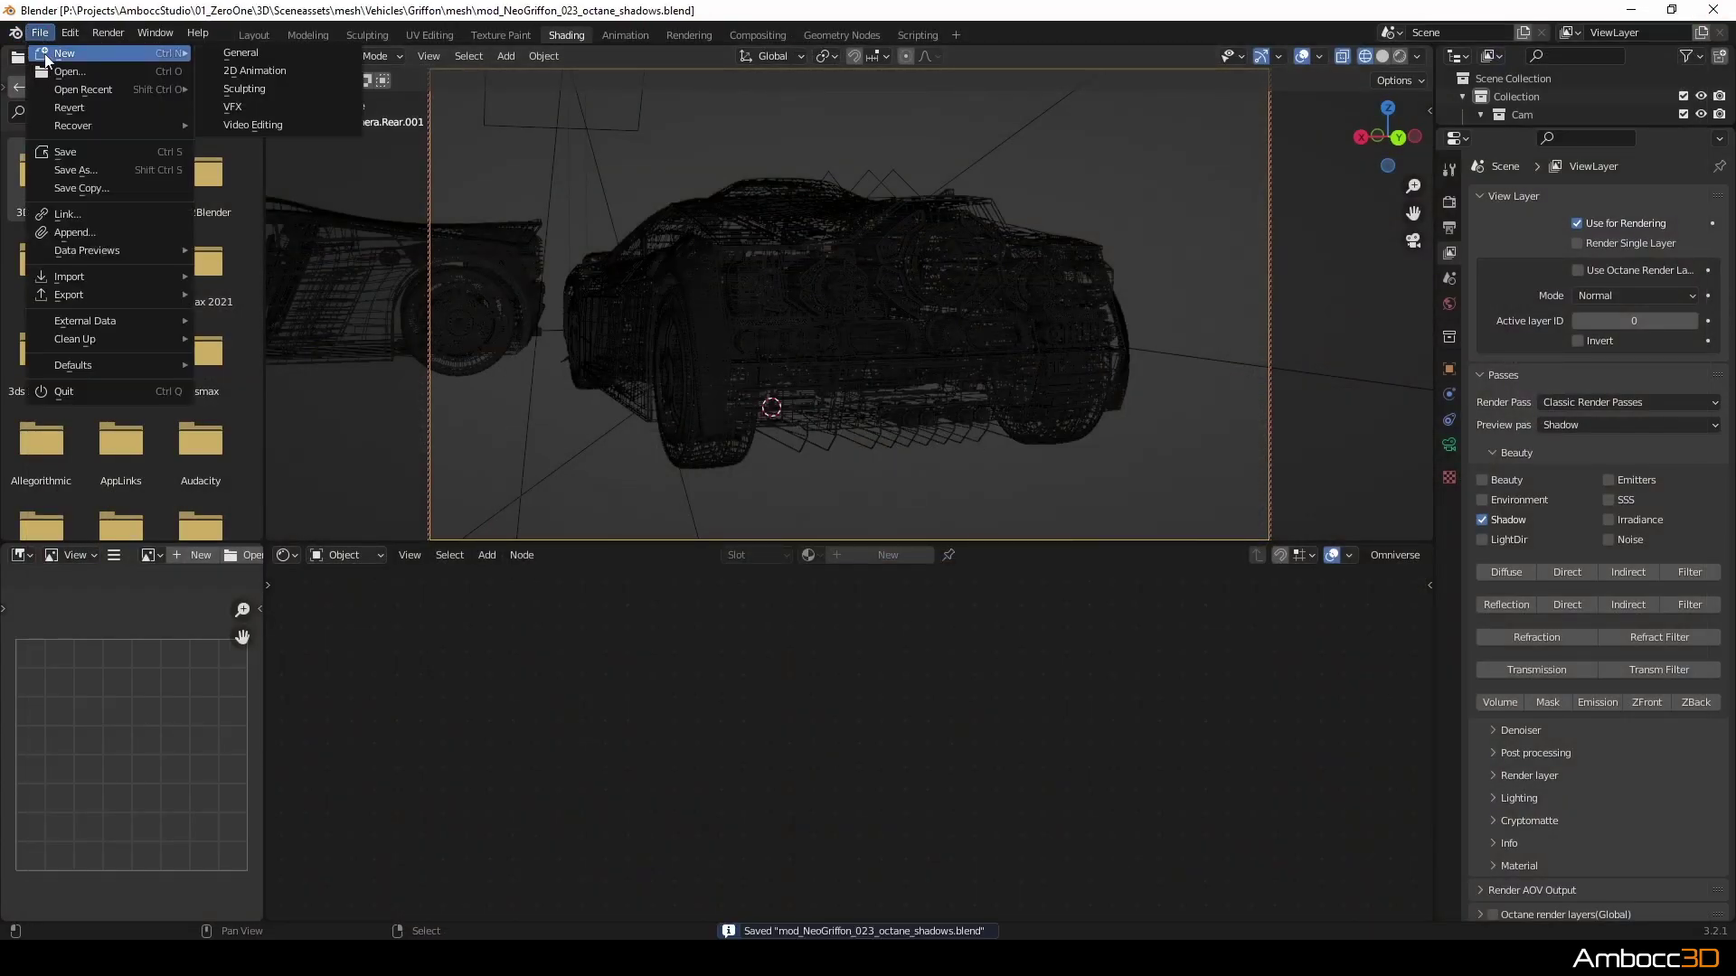
{"action": "left_click", "coordinate": [268, 51]}
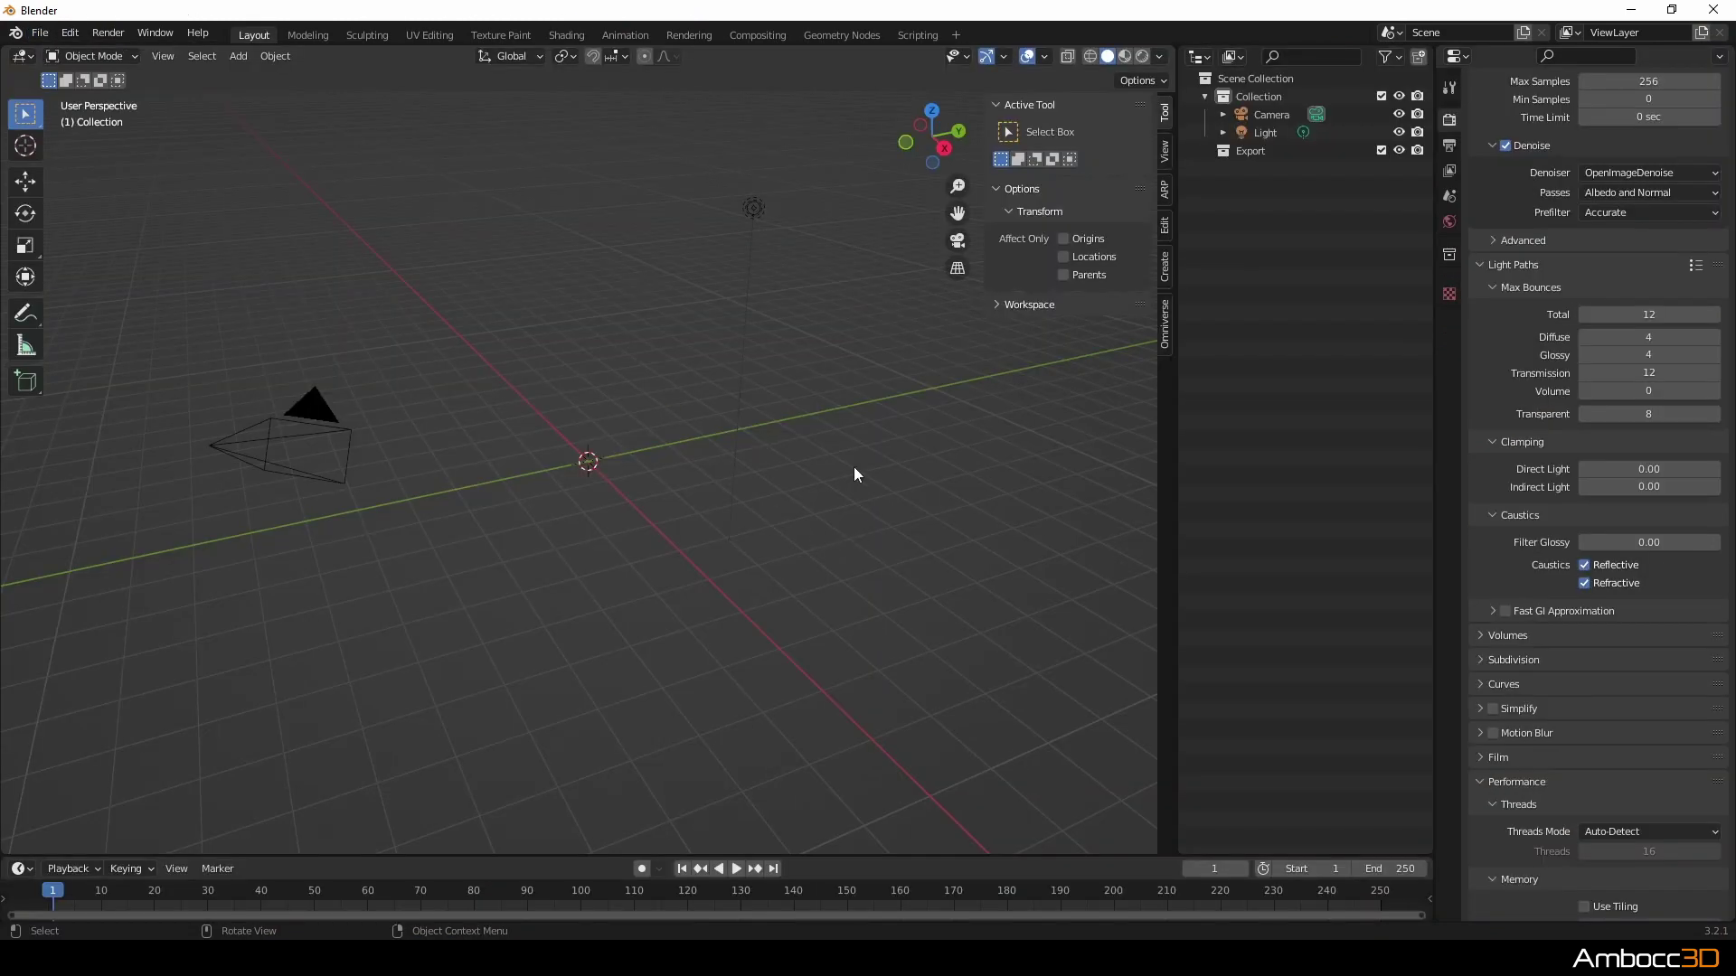
{"action": "middle_click_drag", "start_coordinate": [853, 467], "coordinate": [594, 167]}
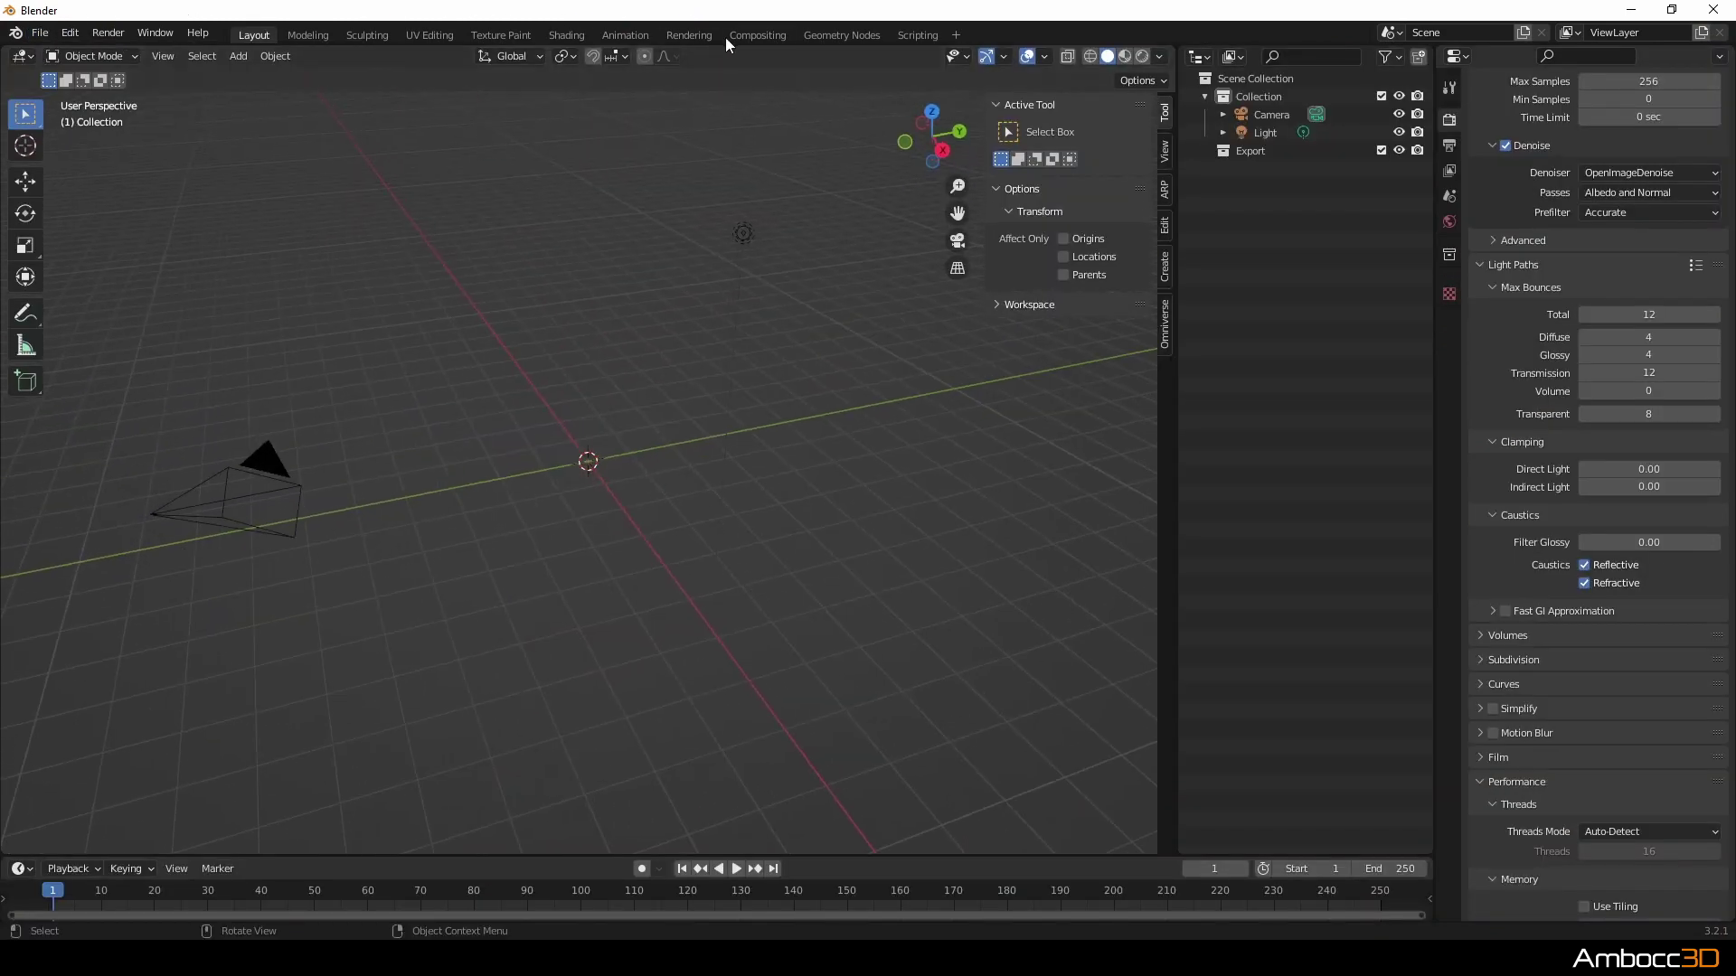
{"action": "left_click", "coordinate": [750, 35]}
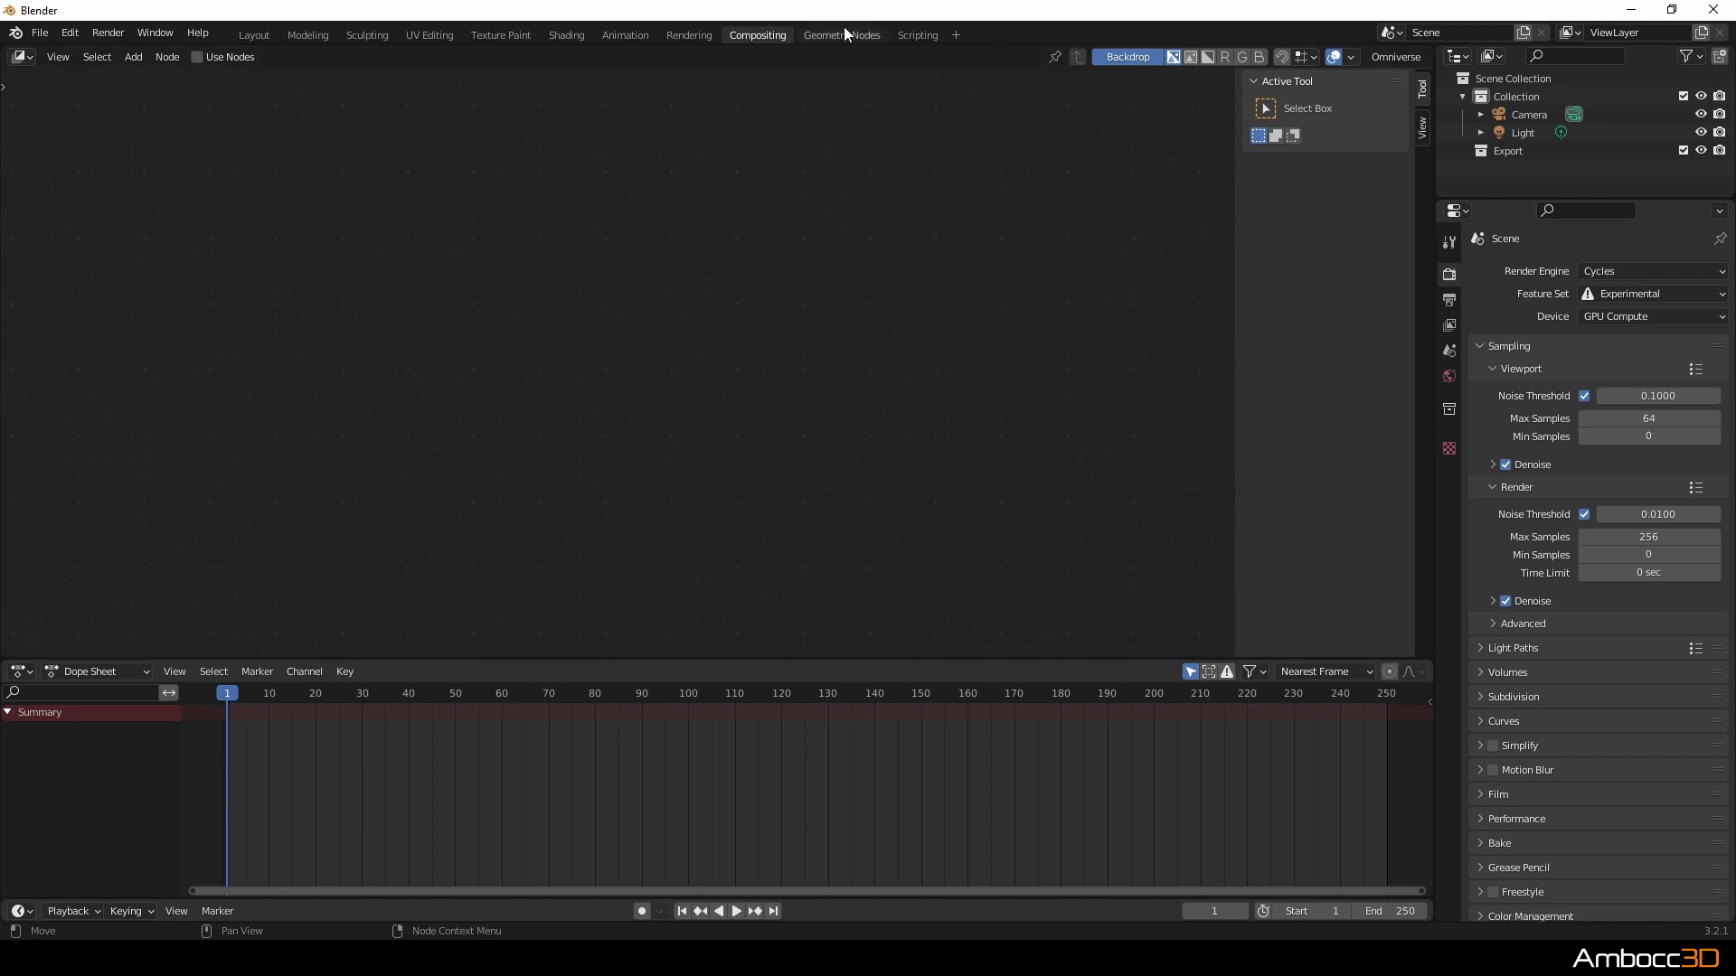
- Save the file as mod_NeoGriffon_023_octane_shadows_denoise.blend
{"action": "left_click", "coordinate": [40, 36]}
{"action": "left_click", "coordinate": [72, 168]}
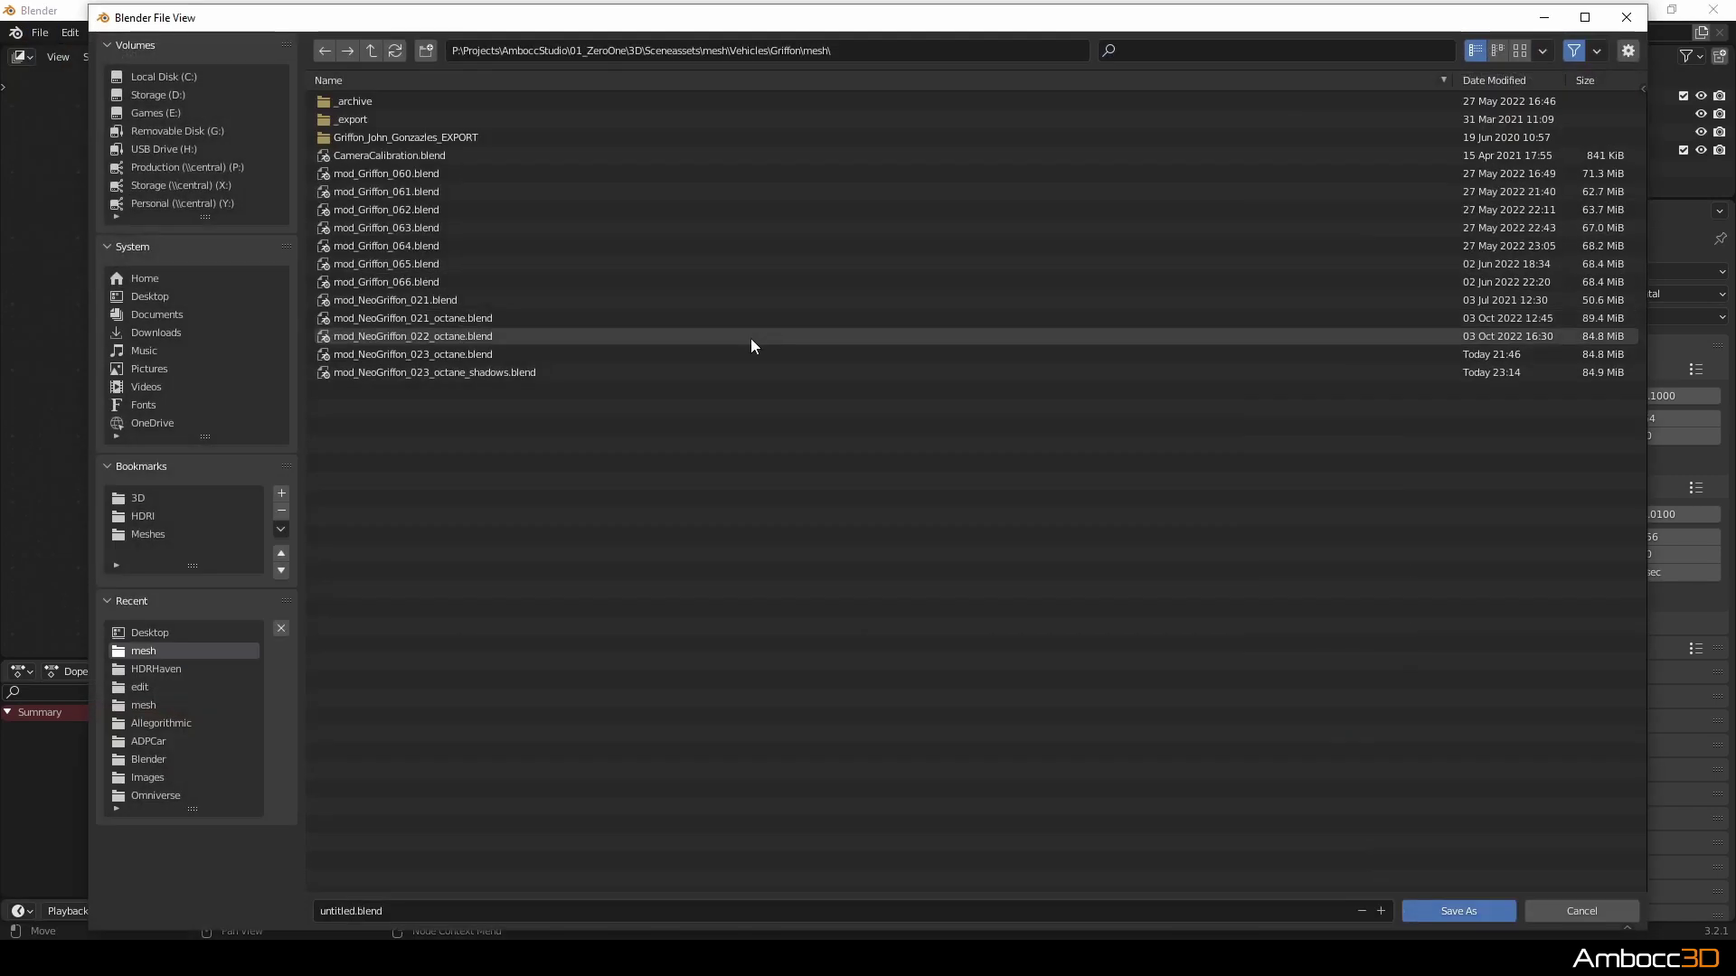
{"action": "left_click", "coordinate": [445, 373]}
{"action": "left_click", "coordinate": [489, 912]}
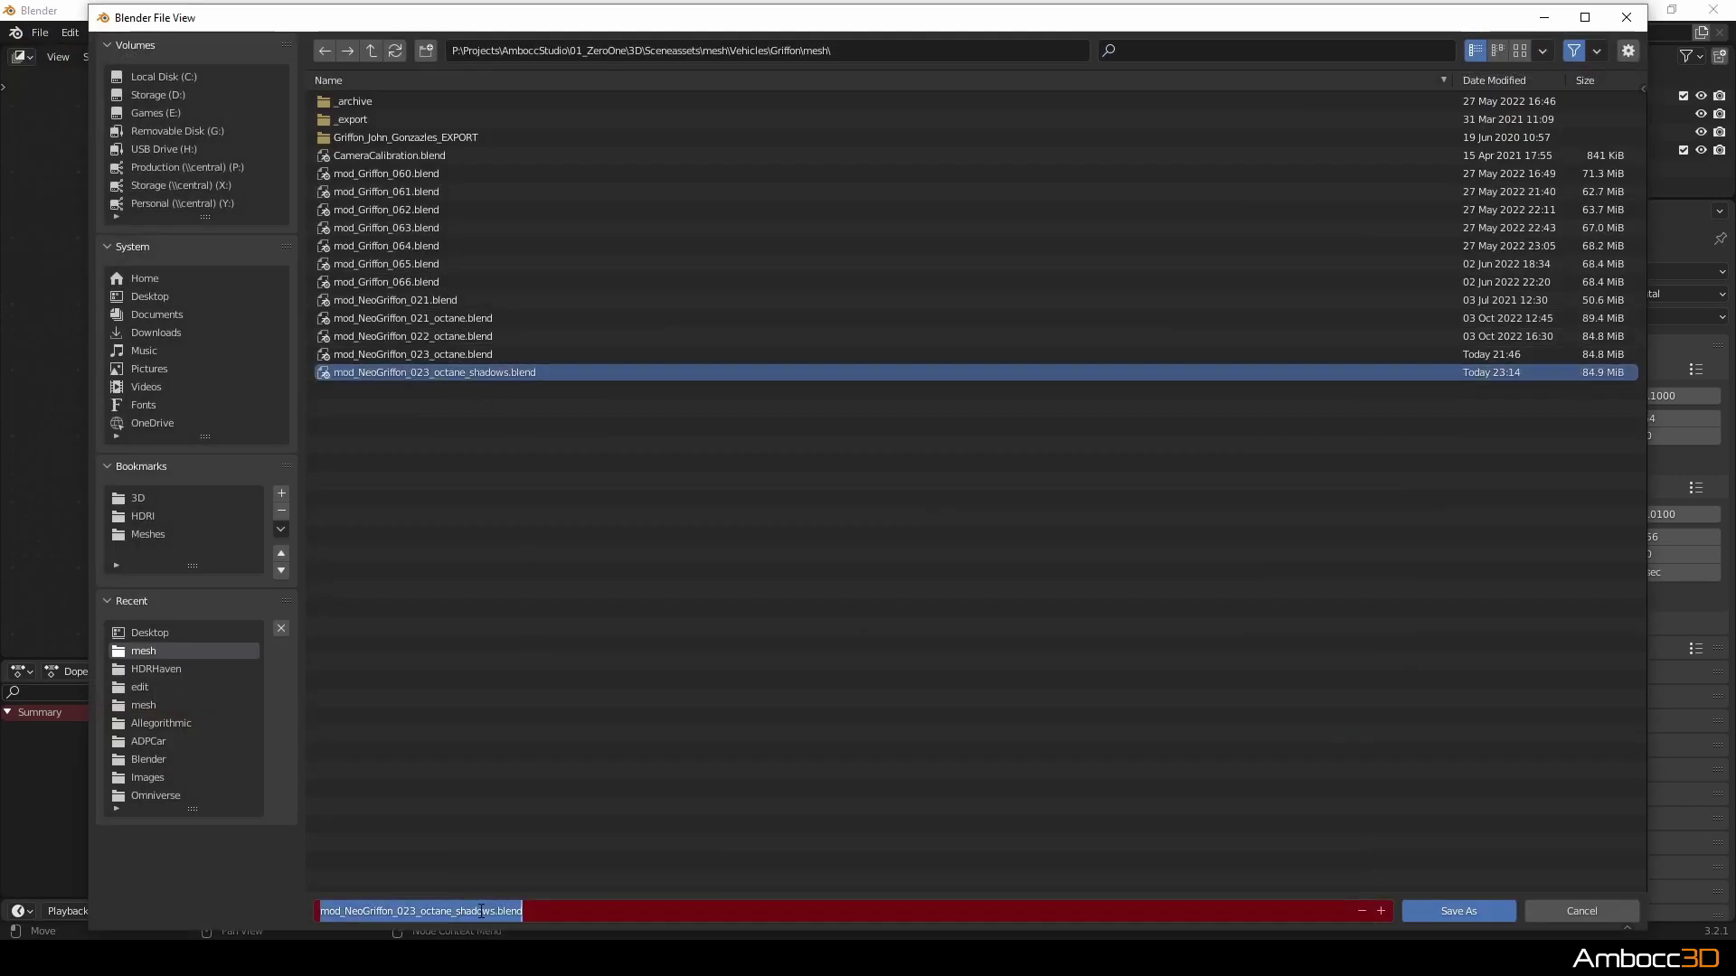
{"action": "left_click", "coordinate": [497, 911]}
{"action": "key", "text": "Left"}
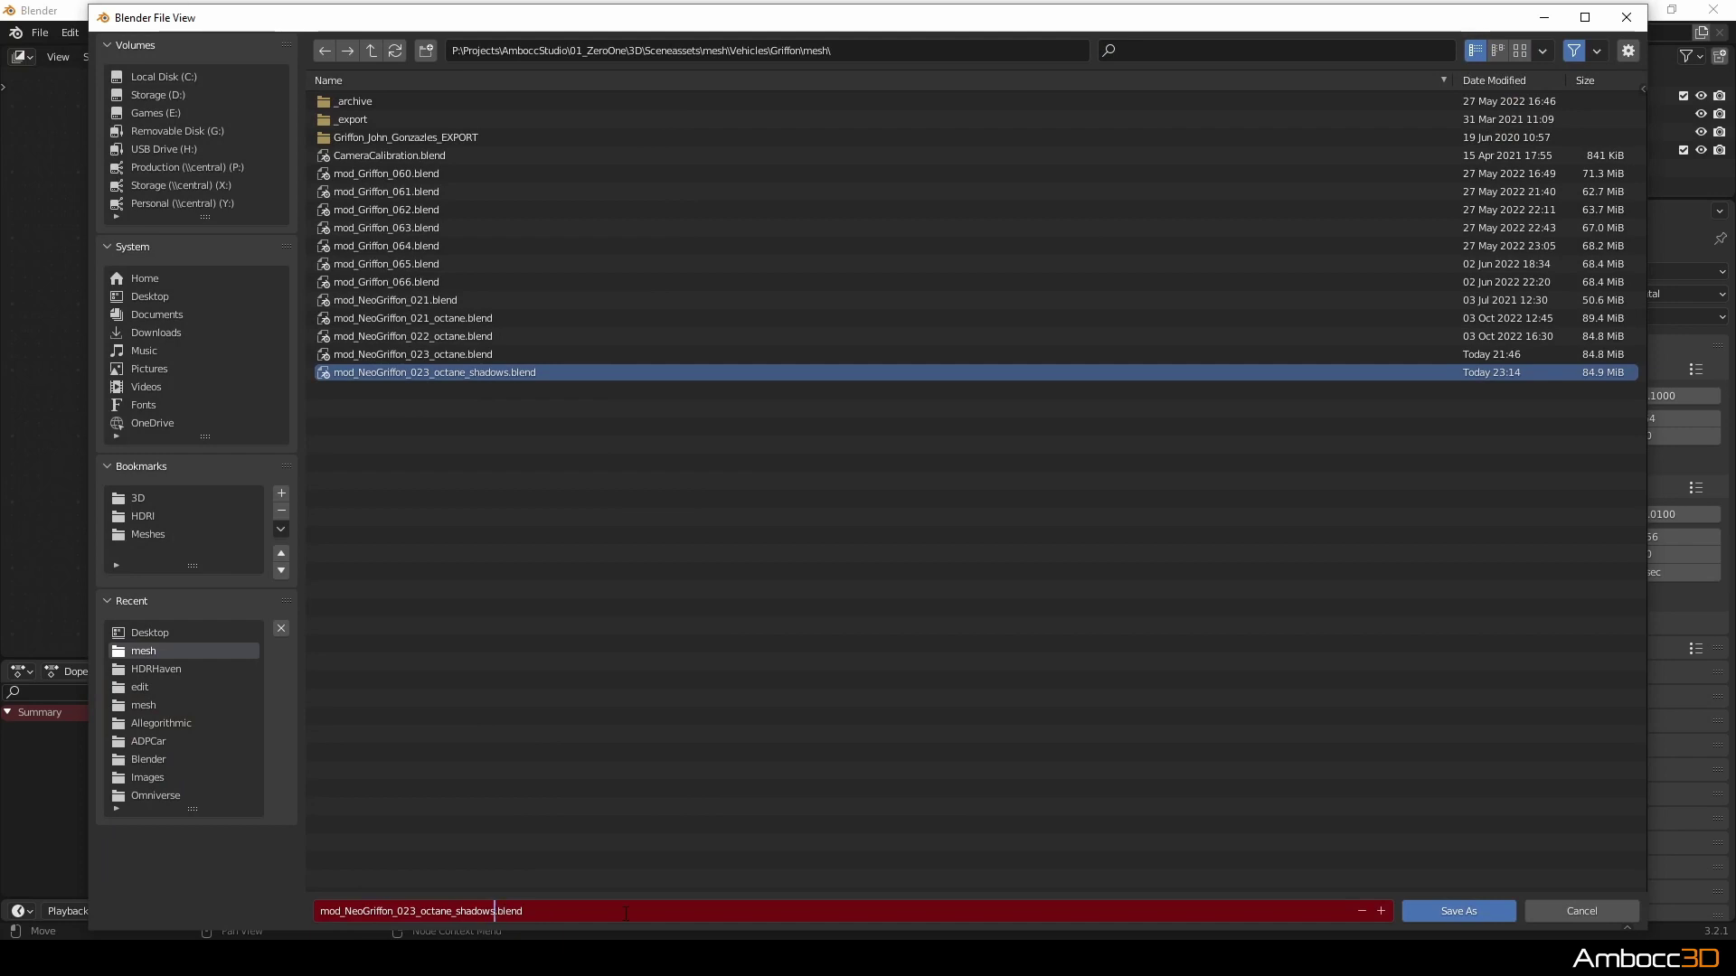
{"action": "type", "text": "_denoise"}
{"action": "key", "text": "Return"}
{"action": "left_click", "coordinate": [1446, 911]}
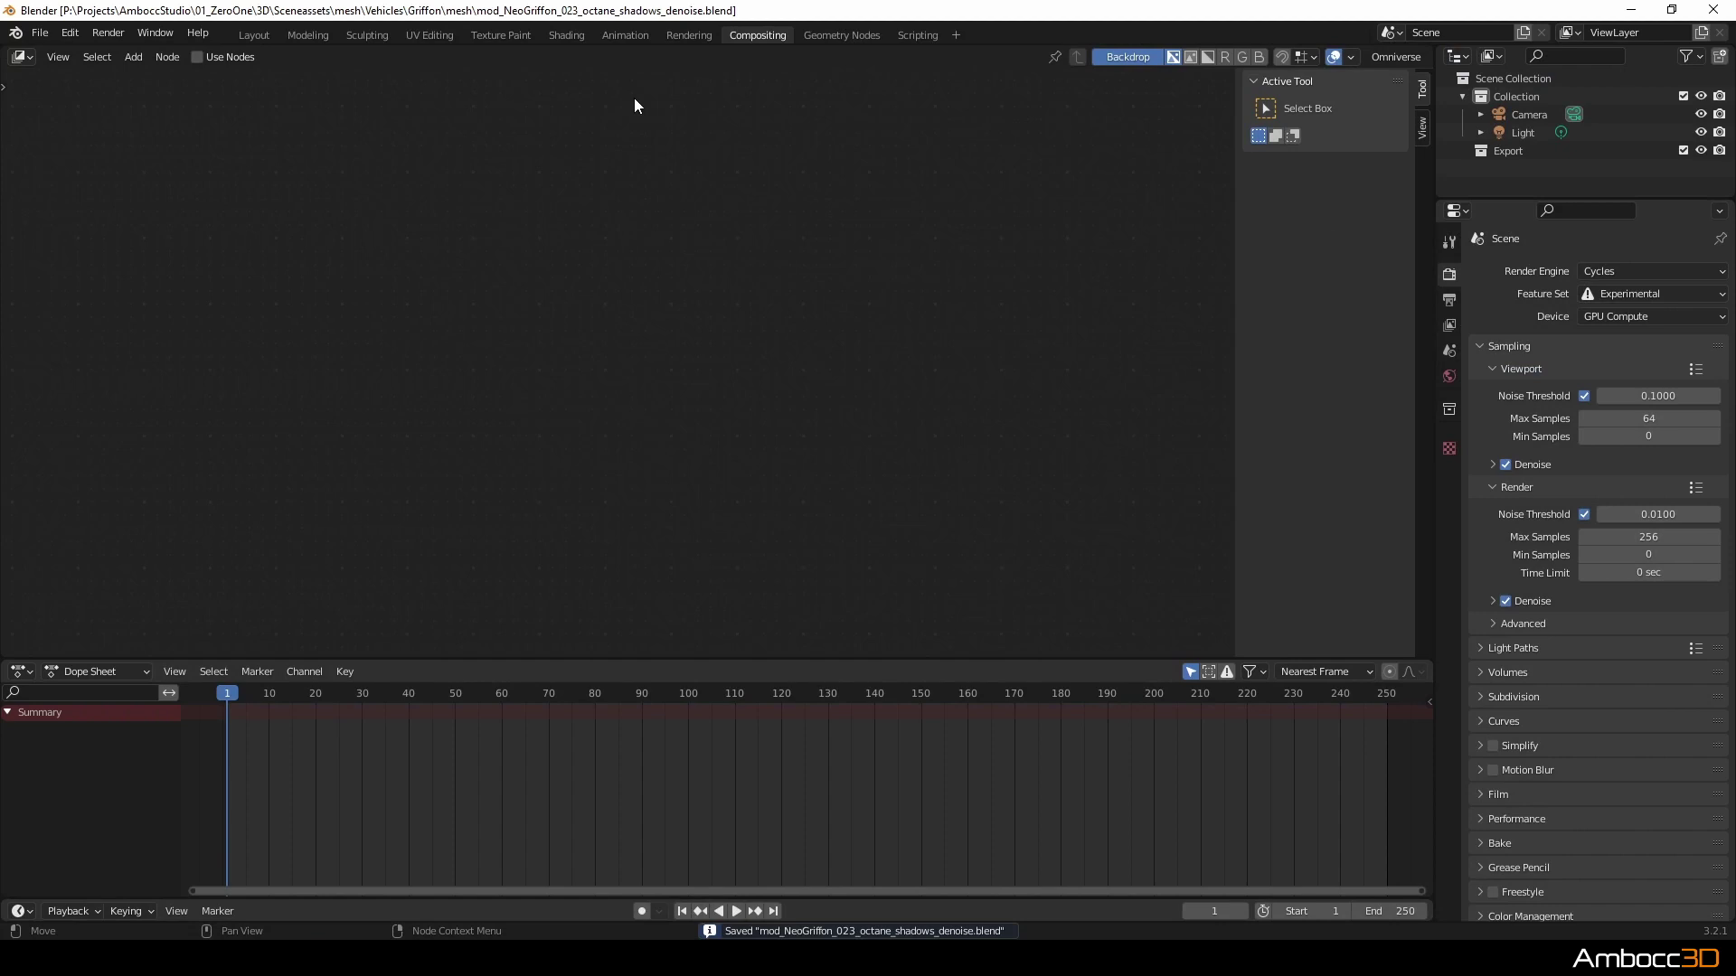
- Enable Use Nodes and drag carback.exr from the desktop into the compositor as an image node
{"action": "left_click", "coordinate": [197, 57]}
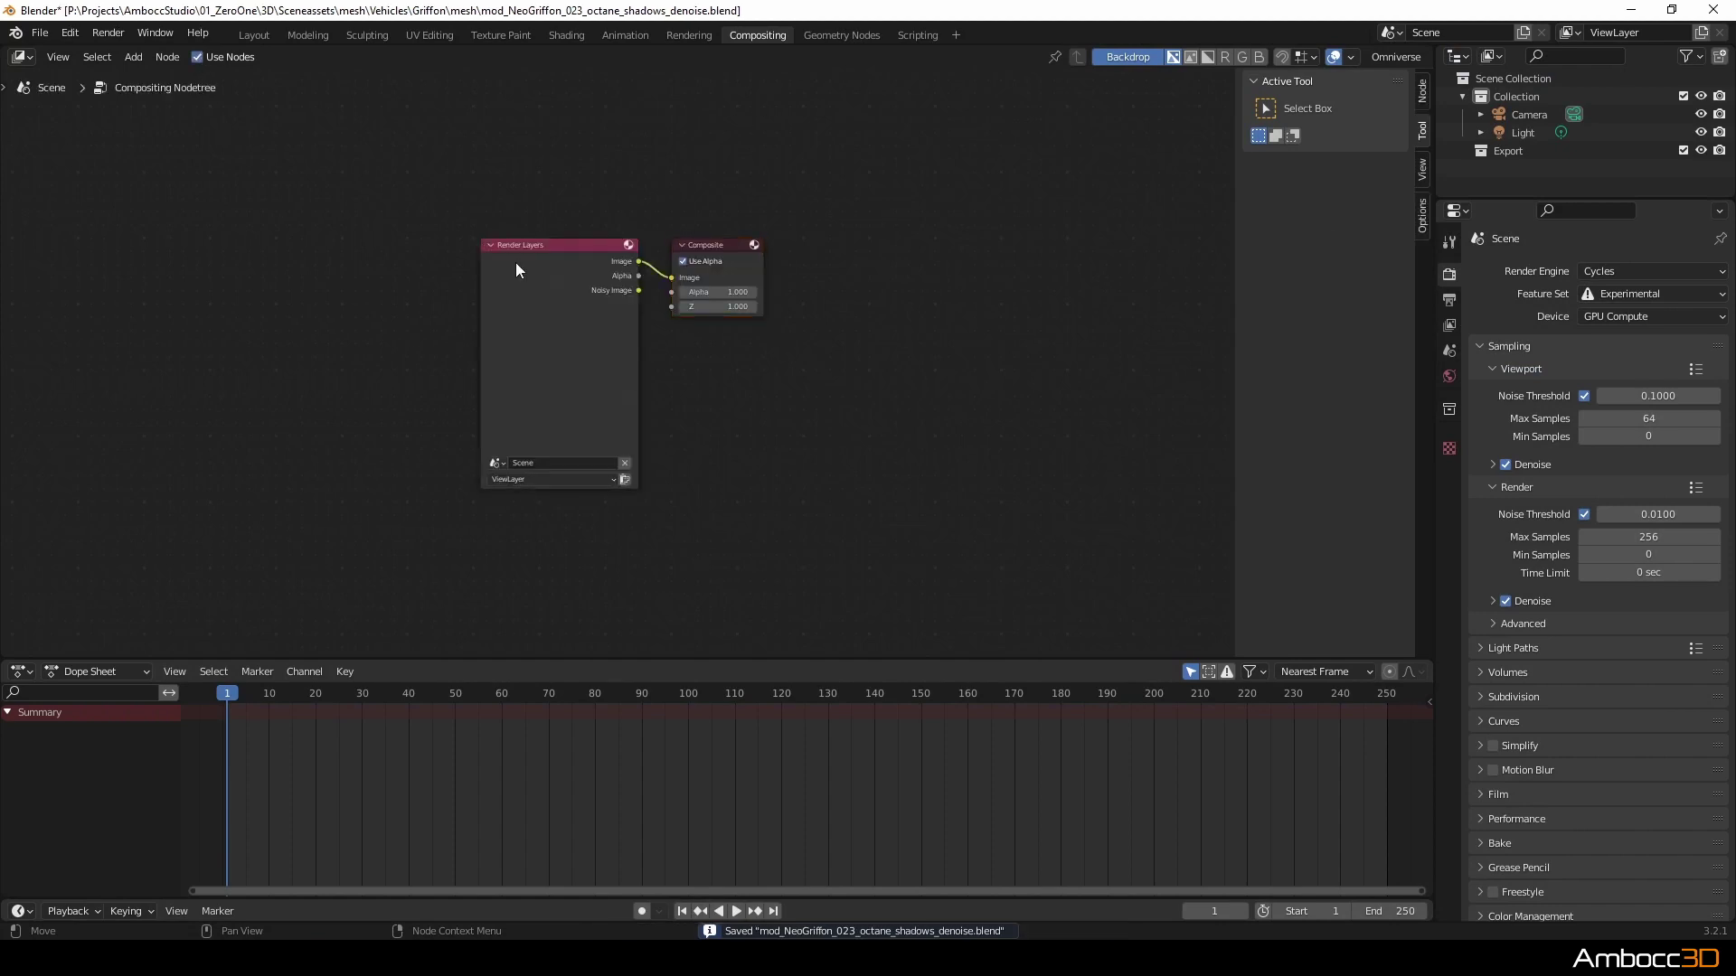
{"action": "left_click_drag", "start_coordinate": [516, 263], "coordinate": [236, 271]}
{"action": "left_click_drag", "start_coordinate": [593, 17], "coordinate": [732, 36]}
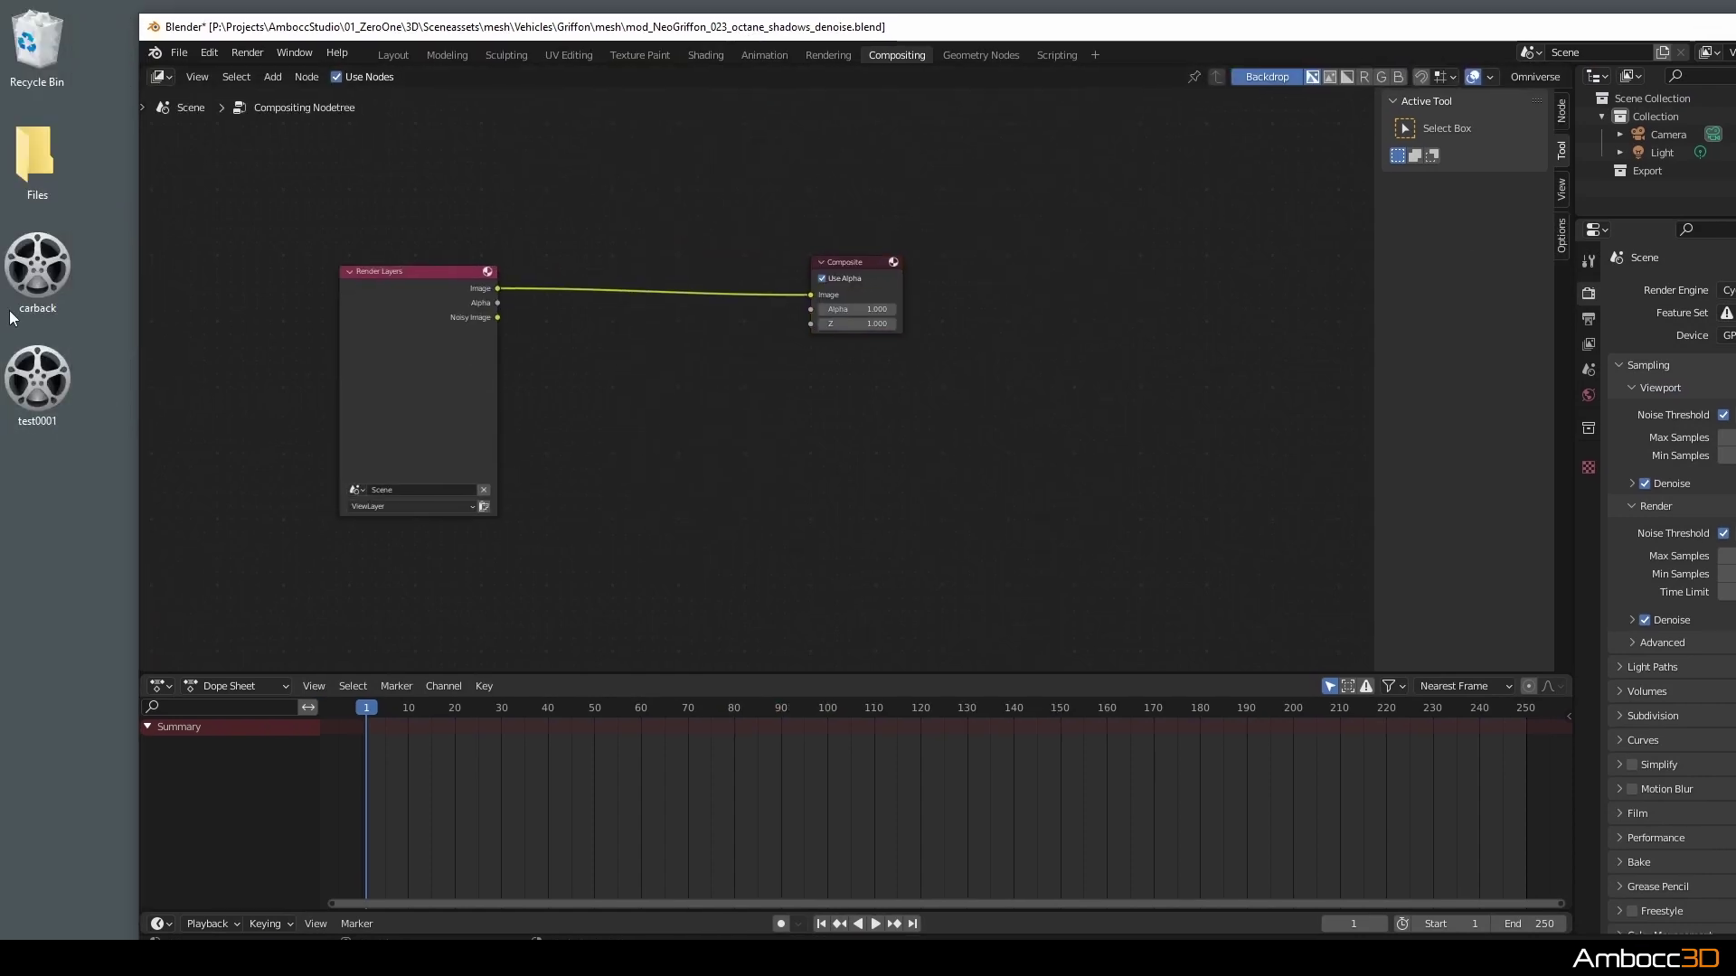
{"action": "left_click_drag", "start_coordinate": [13, 317], "coordinate": [601, 339]}
- Delete the Render Layers node and move the carback.exr node into its place on the left
{"action": "left_click", "coordinate": [460, 317]}
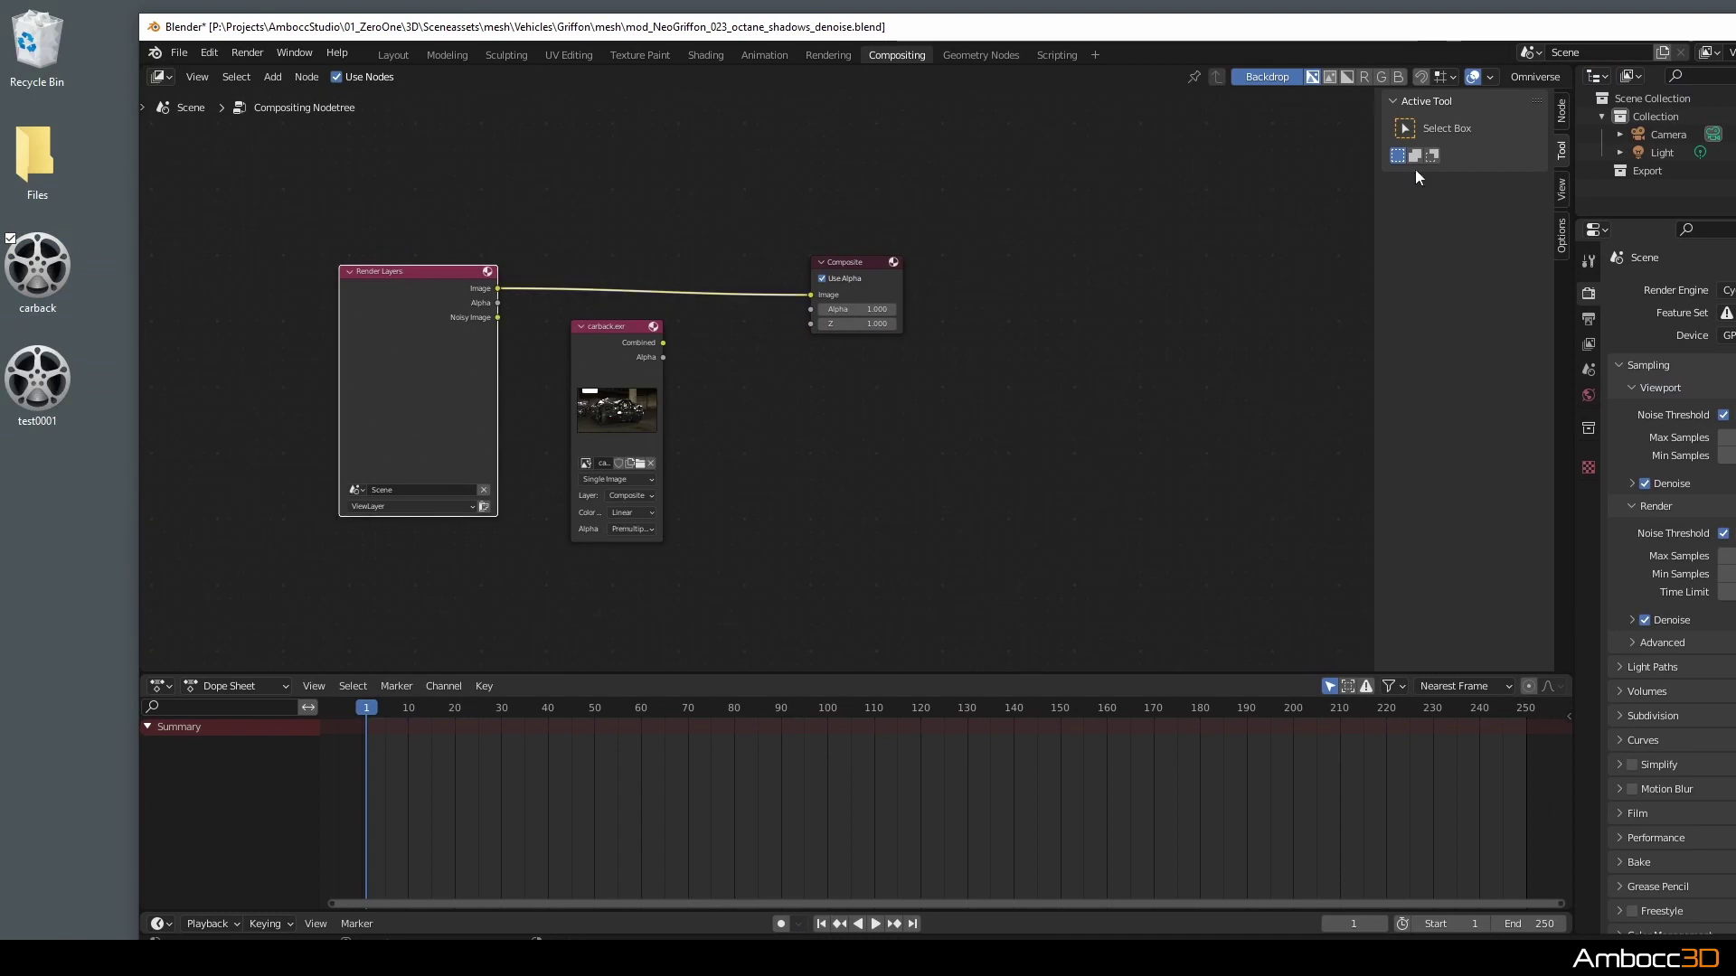
{"action": "double_click", "coordinate": [1596, 27]}
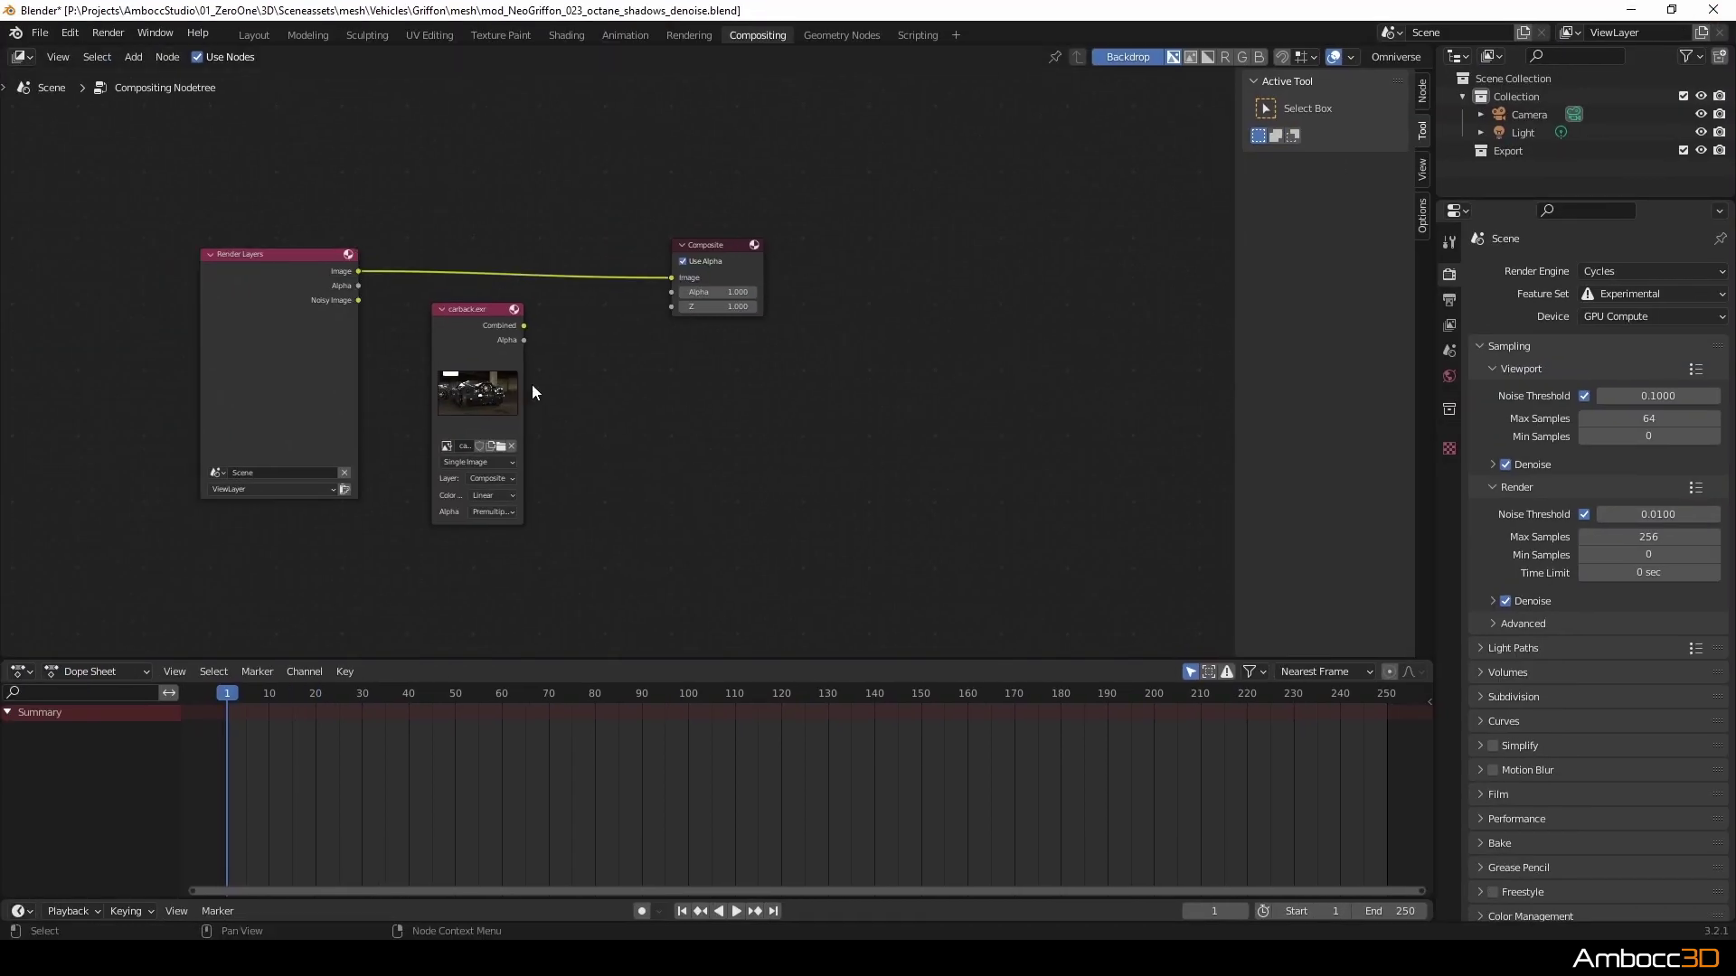
{"action": "left_click_drag", "start_coordinate": [271, 261], "coordinate": [261, 249]}
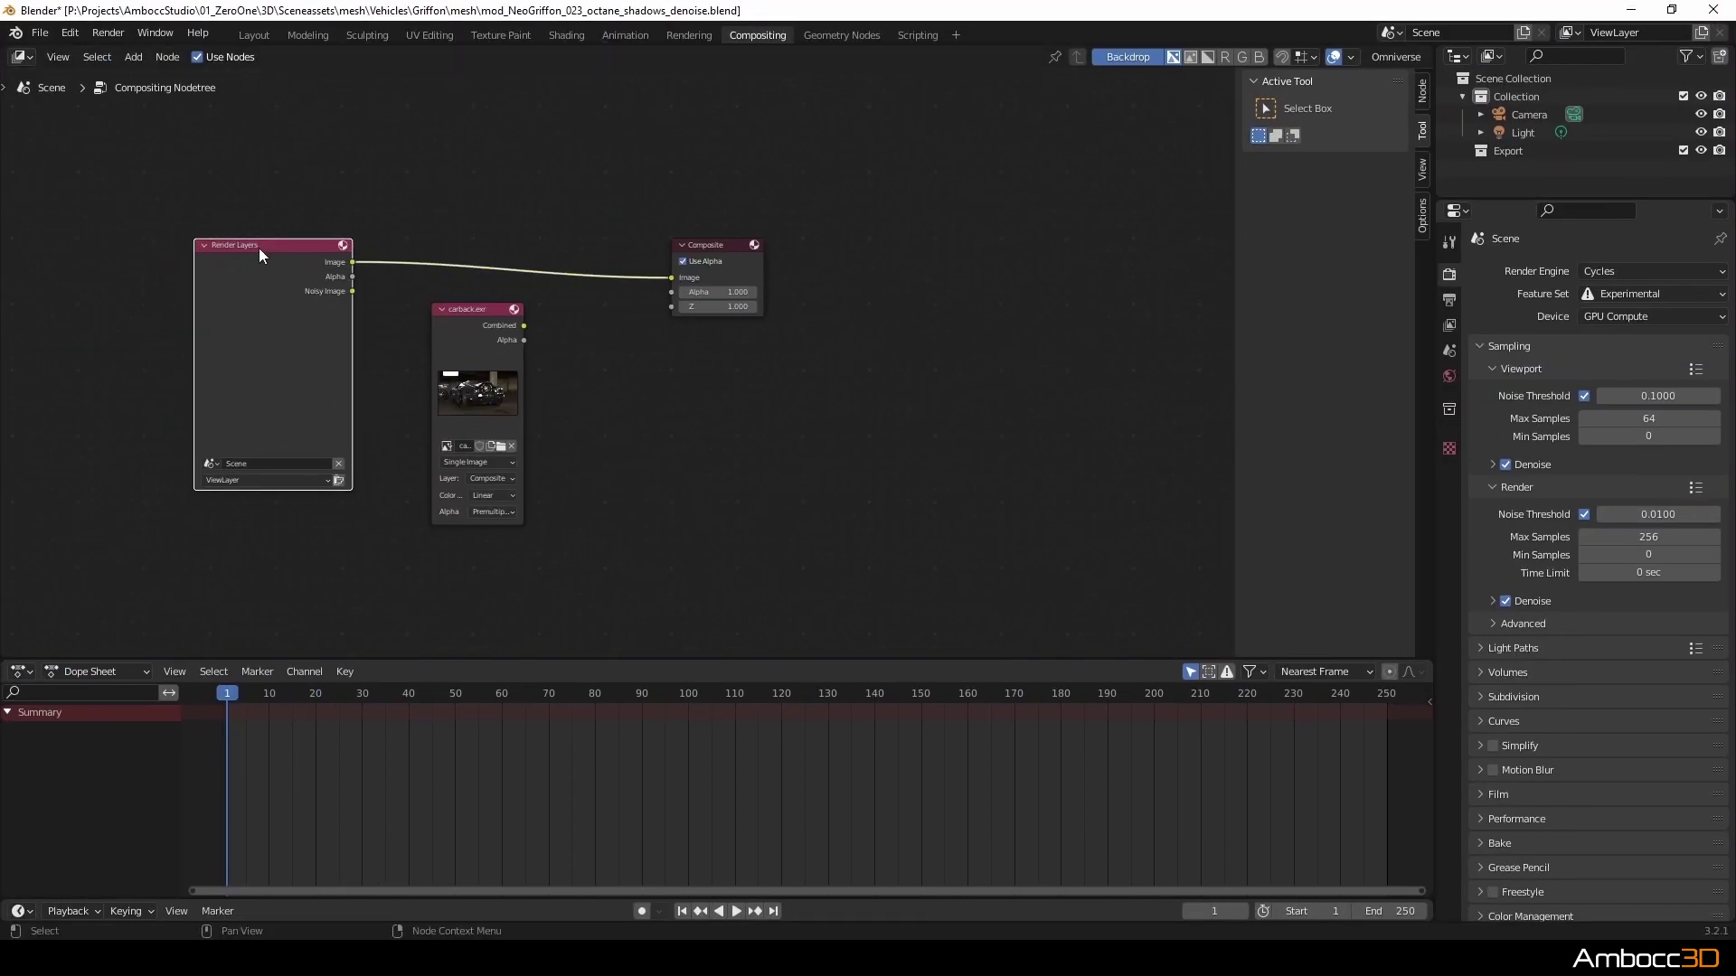
{"action": "key", "text": "x"}
{"action": "left_click_drag", "start_coordinate": [476, 311], "coordinate": [202, 229]}
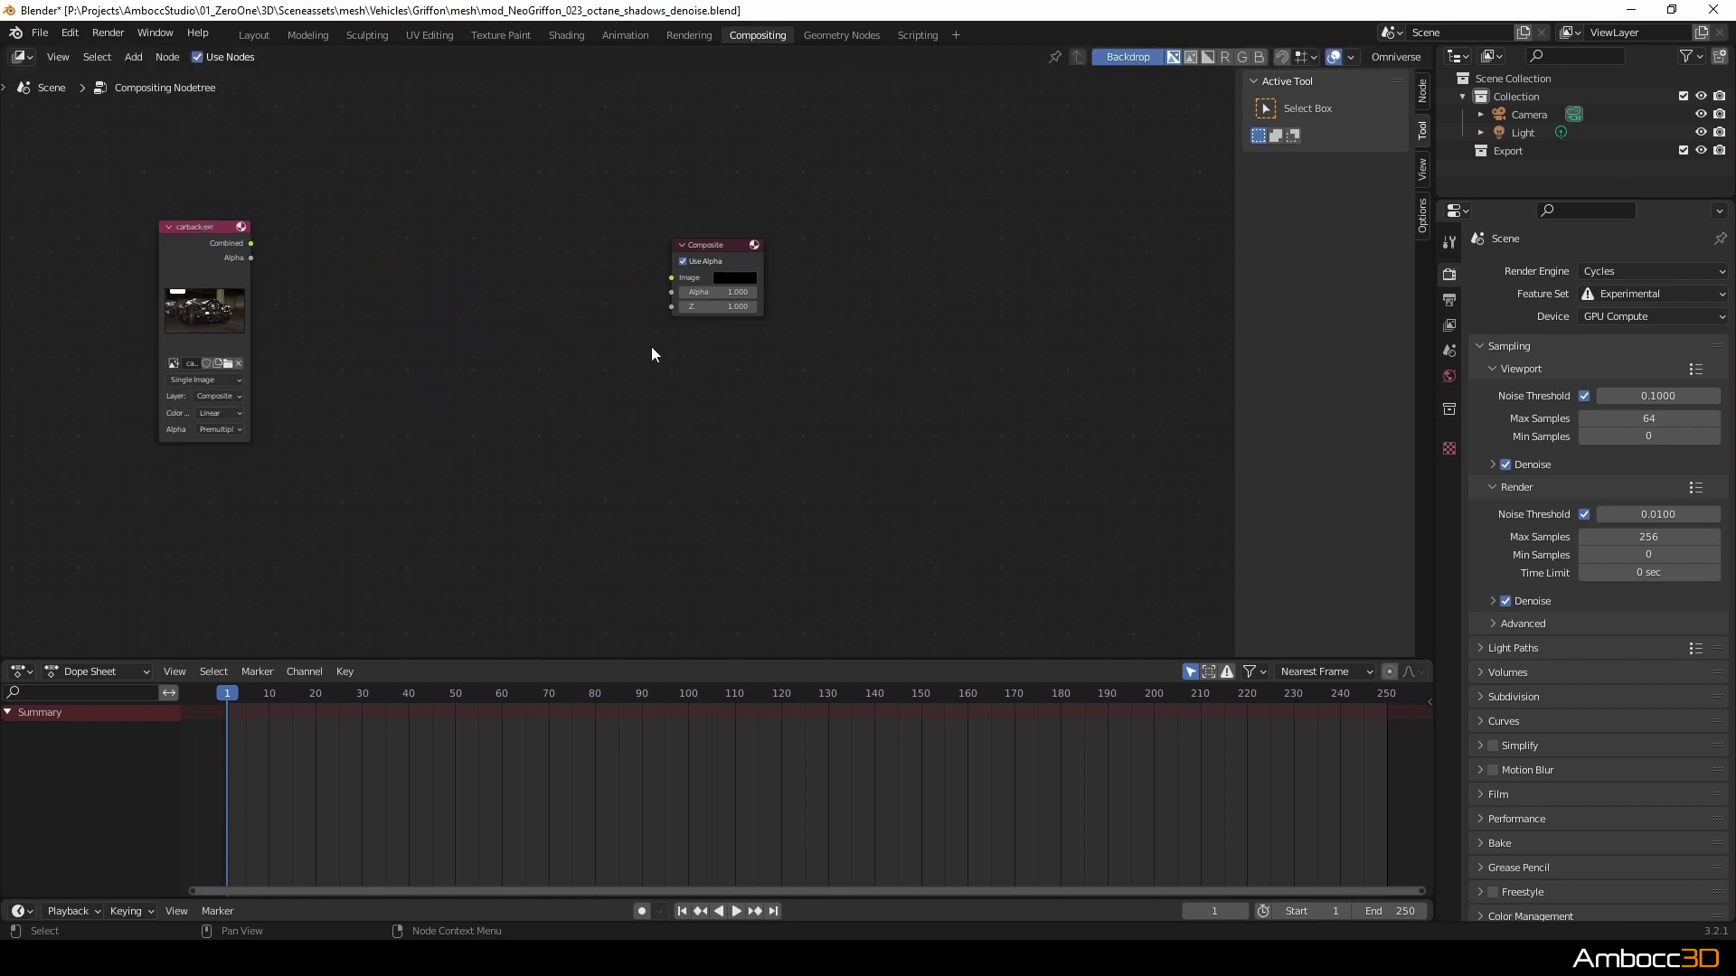
{"action": "middle_click_drag", "start_coordinate": [651, 352], "coordinate": [859, 405]}
- Add a Viewer node and place it above the Composite node
{"action": "left_click_drag", "start_coordinate": [394, 282], "coordinate": [226, 282]}
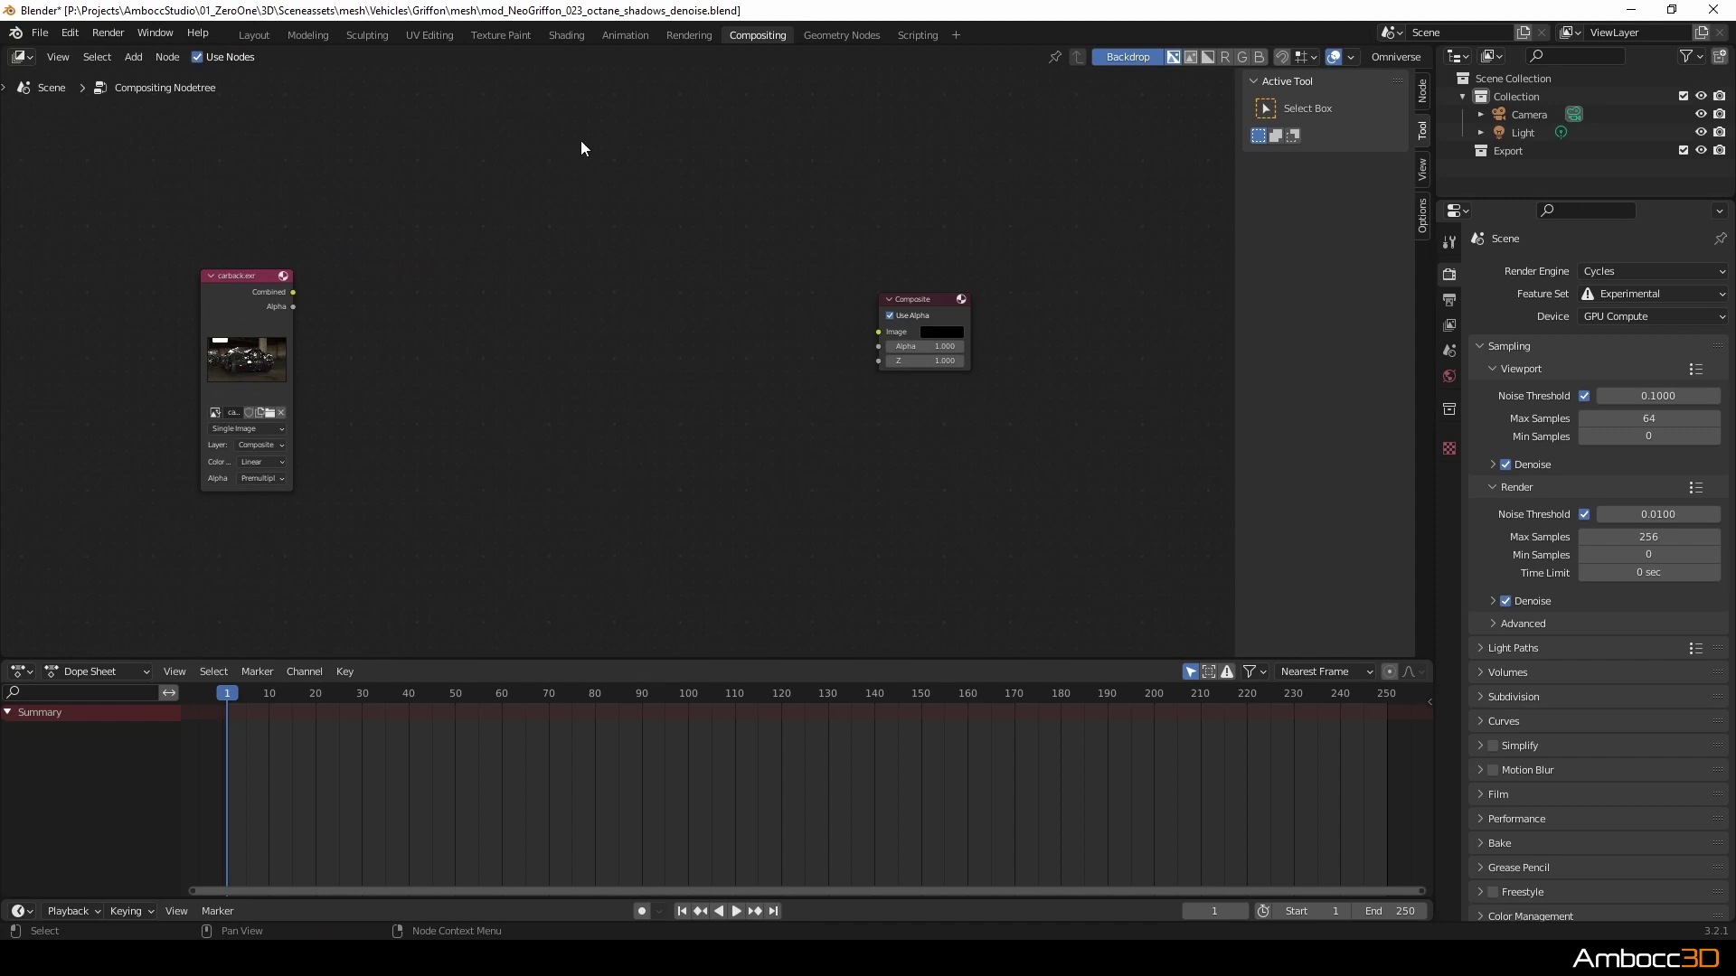
{"action": "key", "text": "shift+a"}
{"action": "key", "text": "v"}
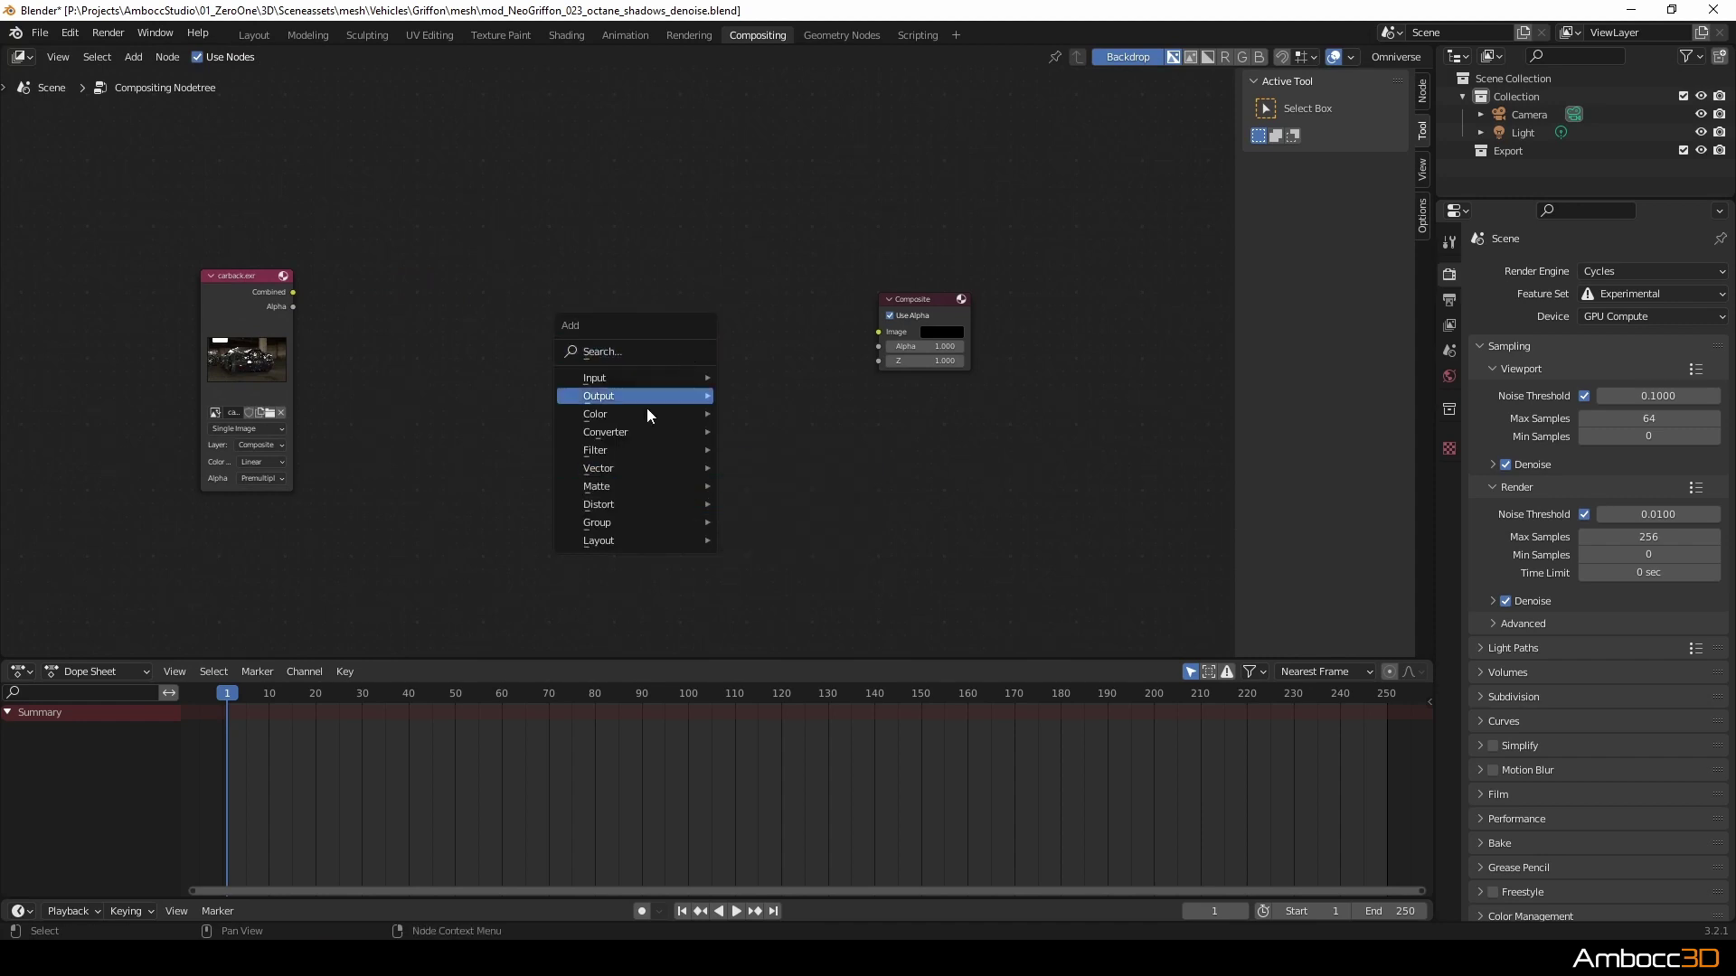
{"action": "mouse_move", "coordinate": [652, 394]}
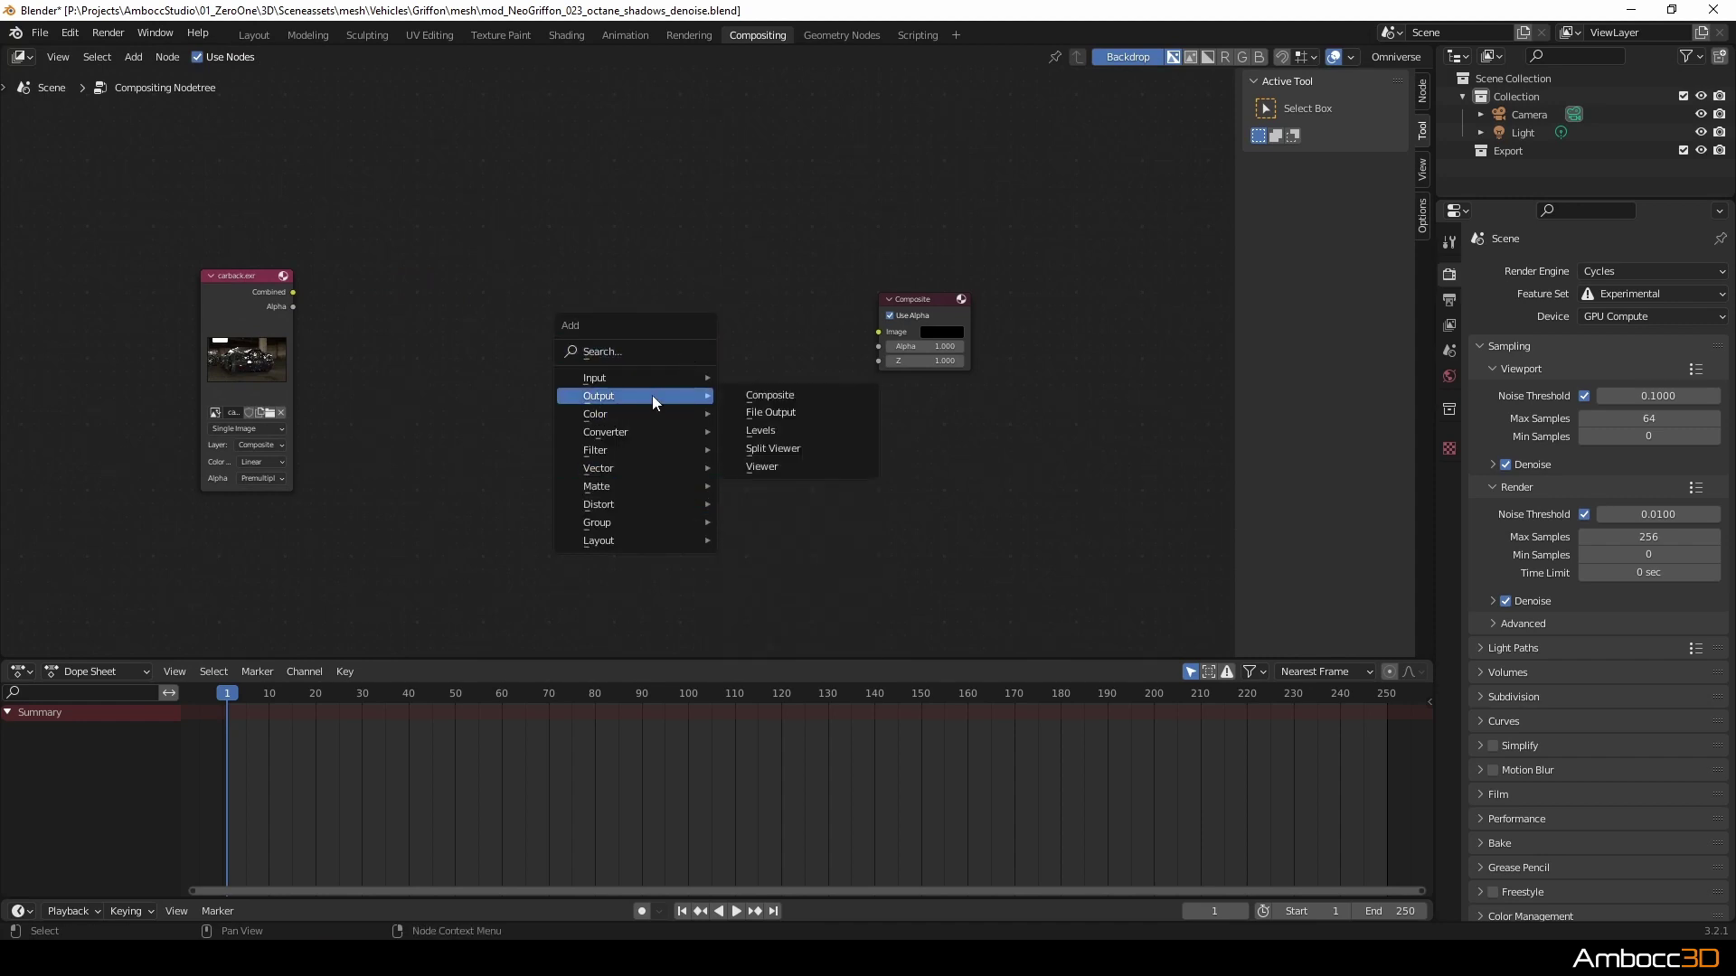
{"action": "left_click", "coordinate": [780, 474]}
{"action": "left_click", "coordinate": [886, 251]}
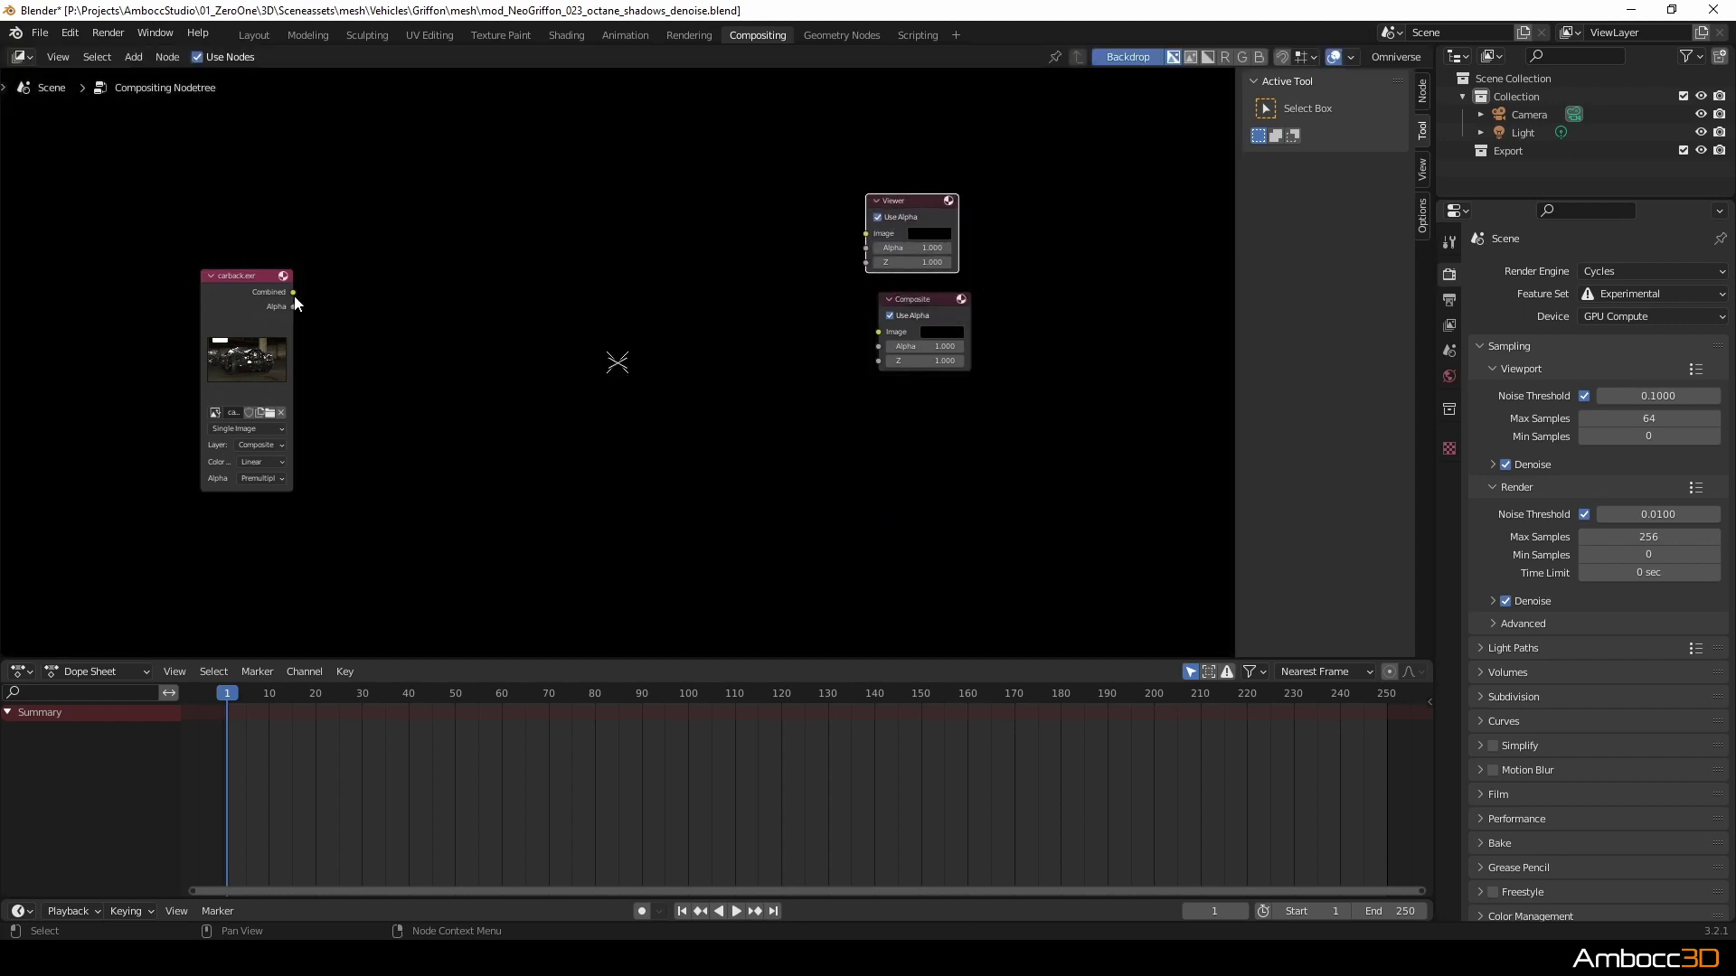
- Link carback.exr's Combined output through a reroute to both Viewer and Composite, shifting the outputs right
{"action": "left_click_drag", "start_coordinate": [294, 294], "coordinate": [868, 234]}
{"action": "left_click_drag", "start_coordinate": [293, 293], "coordinate": [879, 332]}
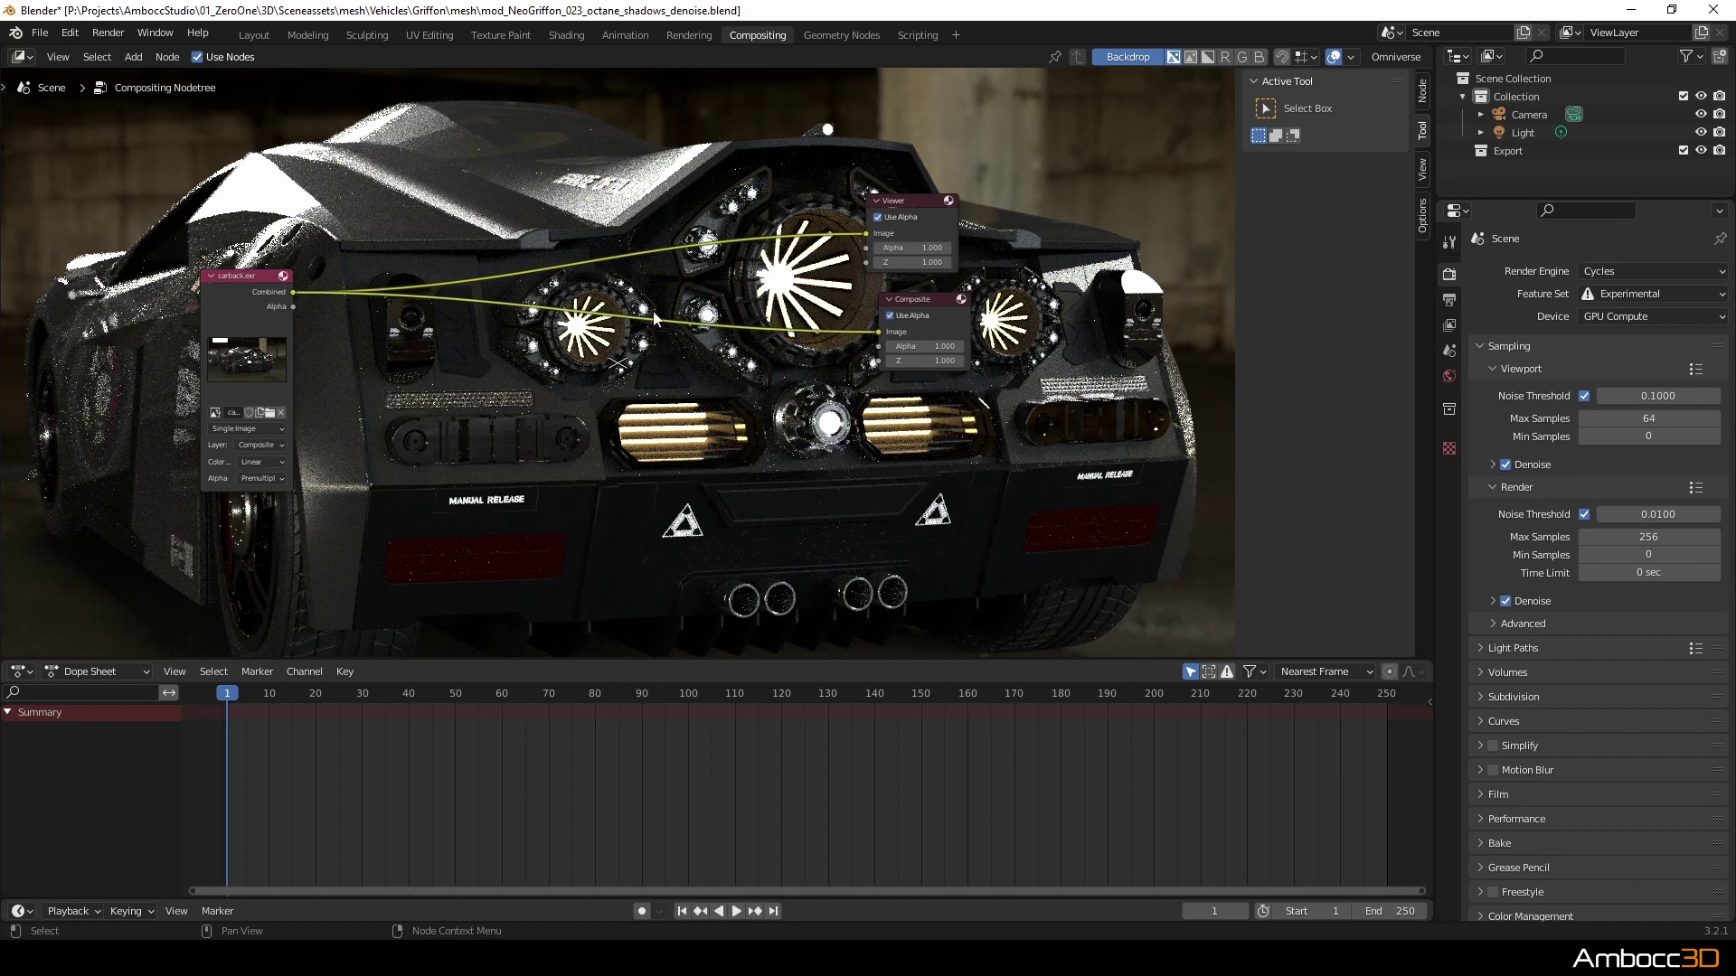
{"action": "left_click_drag", "start_coordinate": [927, 301], "coordinate": [915, 324]}
{"action": "right_click_drag", "start_coordinate": [756, 232], "coordinate": [763, 255], "text": "shift"}
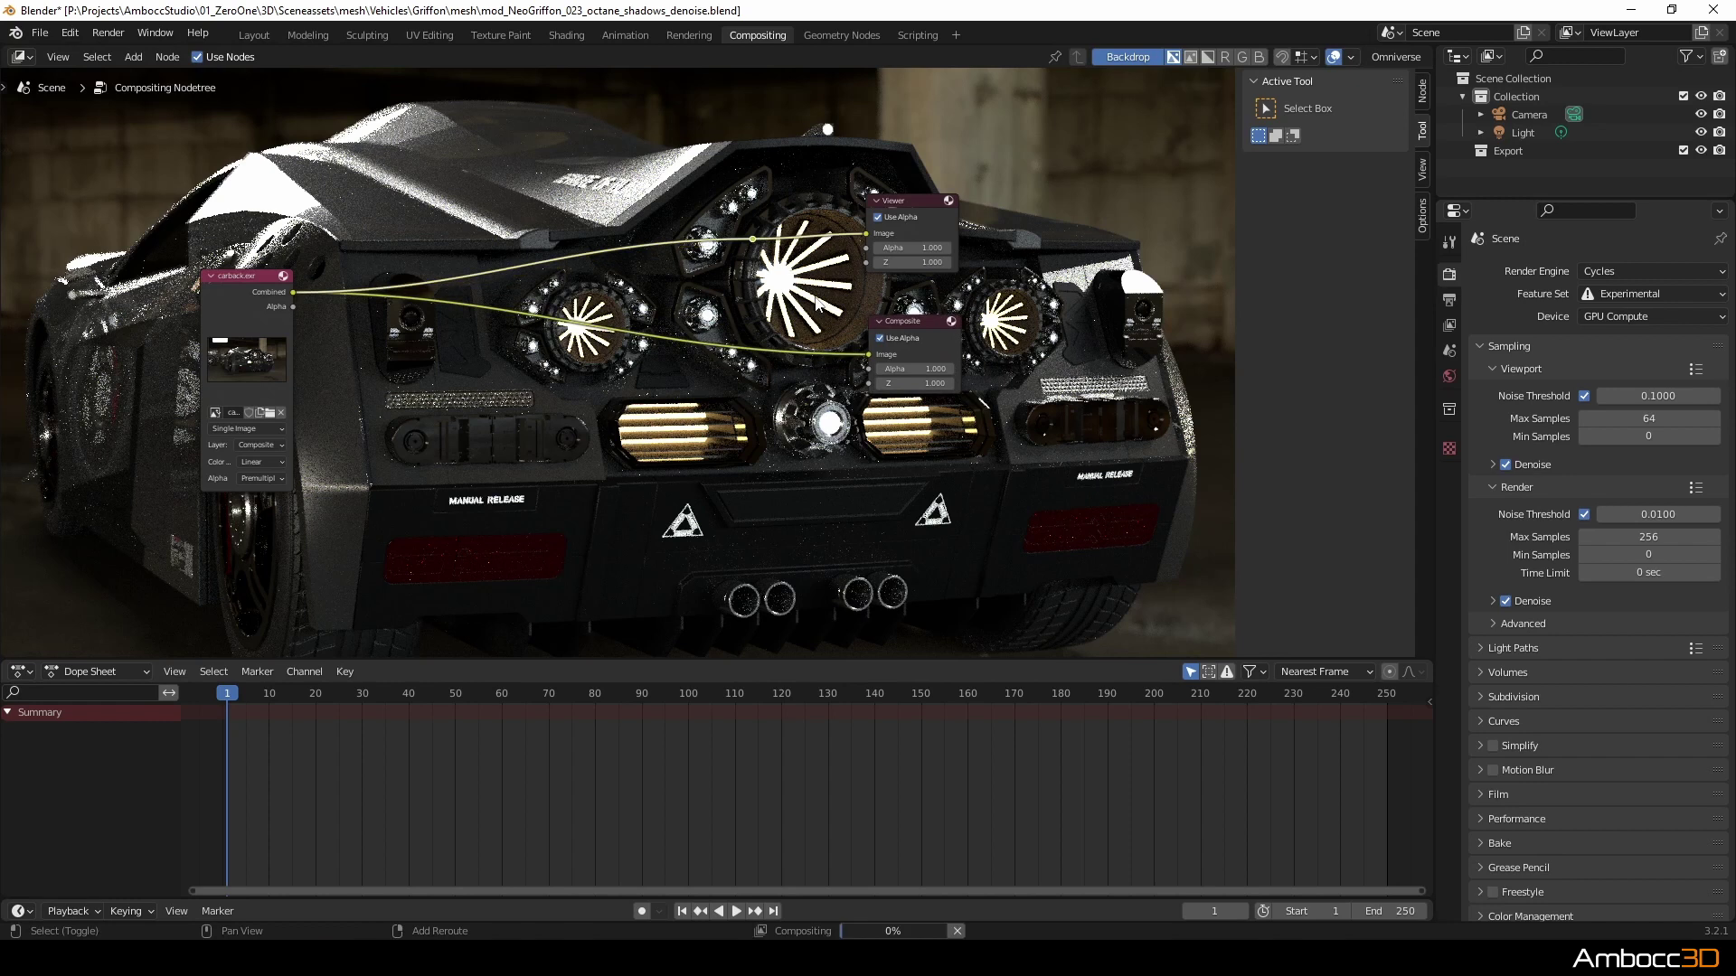
{"action": "left_click_drag", "start_coordinate": [752, 239], "coordinate": [868, 354]}
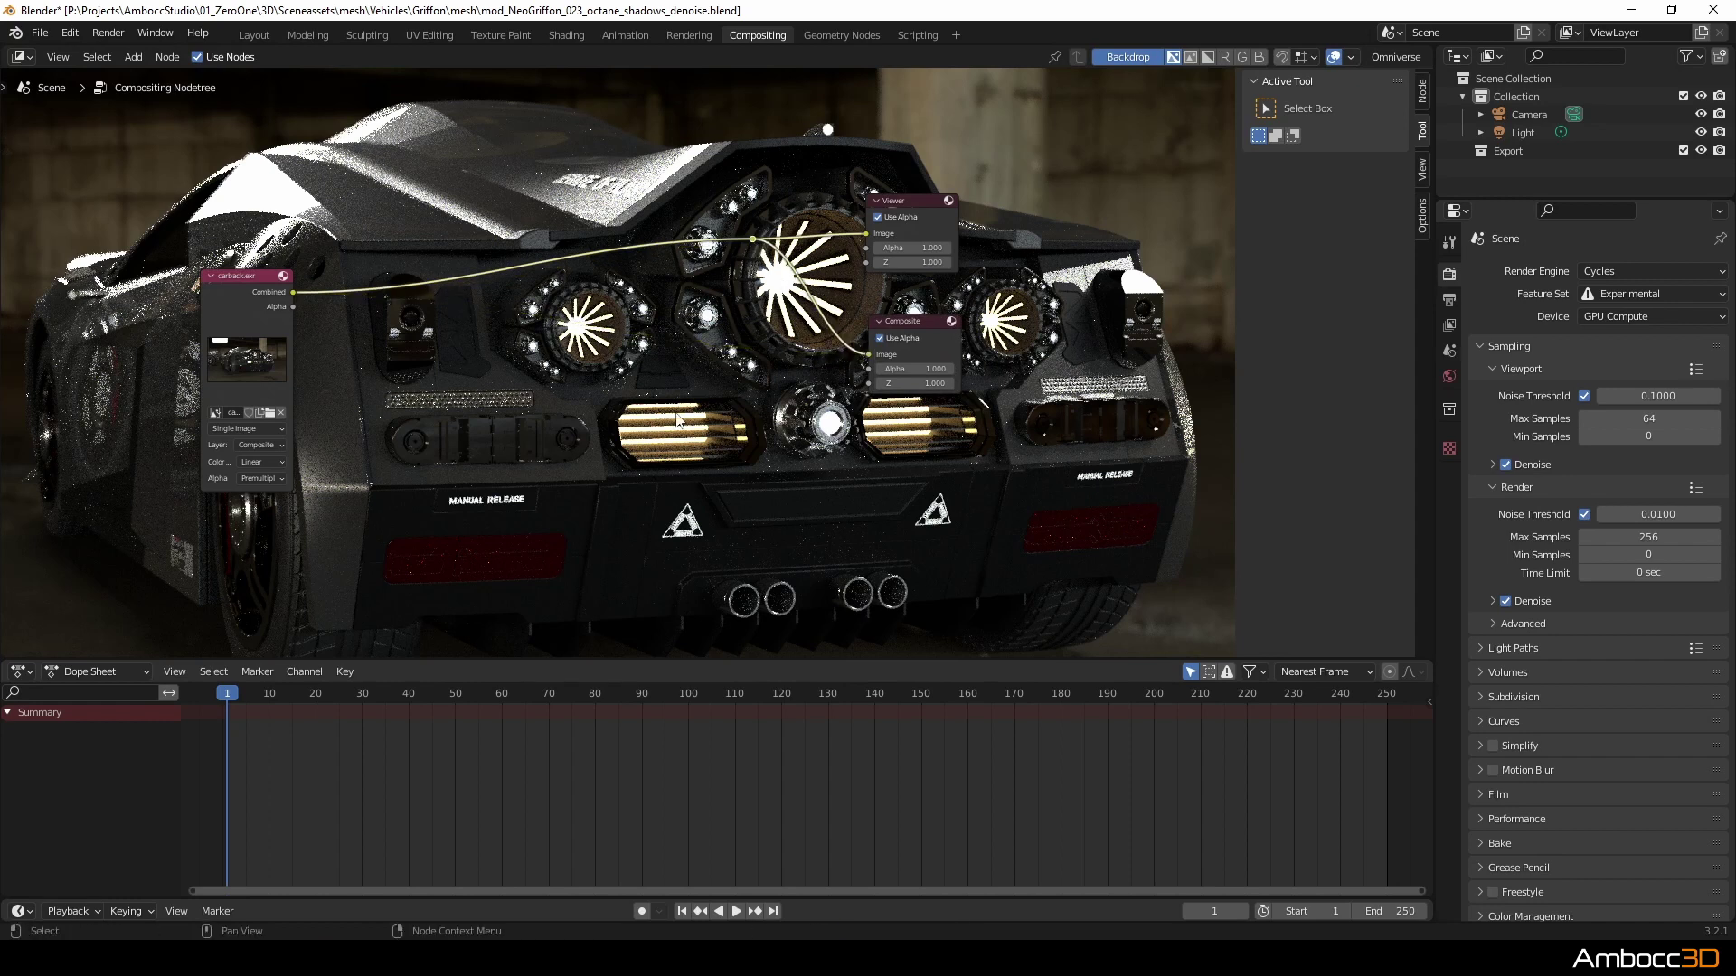
{"action": "left_click_drag", "start_coordinate": [891, 161], "coordinate": [1023, 395]}
{"action": "left_click_drag", "start_coordinate": [918, 321], "coordinate": [1107, 398]}
{"action": "left_click_drag", "start_coordinate": [753, 238], "coordinate": [970, 404]}
{"action": "key", "text": "Escape"}
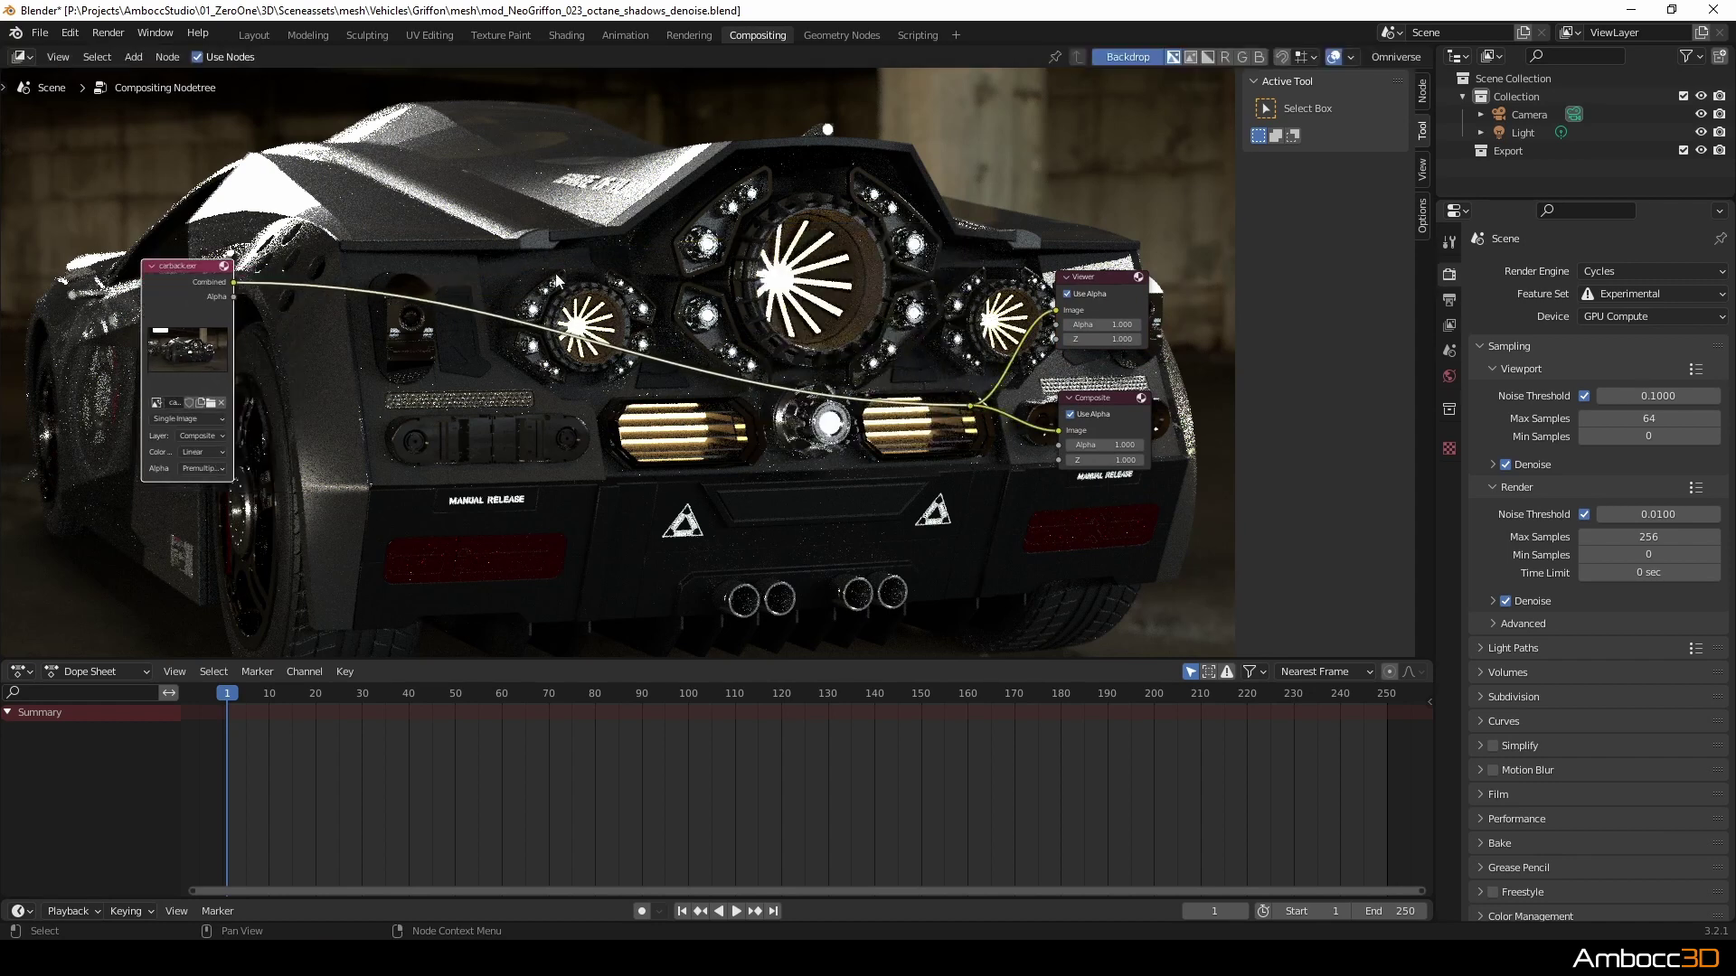
- Switch the carback.exr node's Layer to ViewLayer to expose the Octane passes
{"action": "scroll", "coordinate": [205, 457], "scroll_direction": "up", "scroll_amount": 2}
{"action": "scroll", "coordinate": [126, 325], "scroll_direction": "down", "scroll_amount": 2}
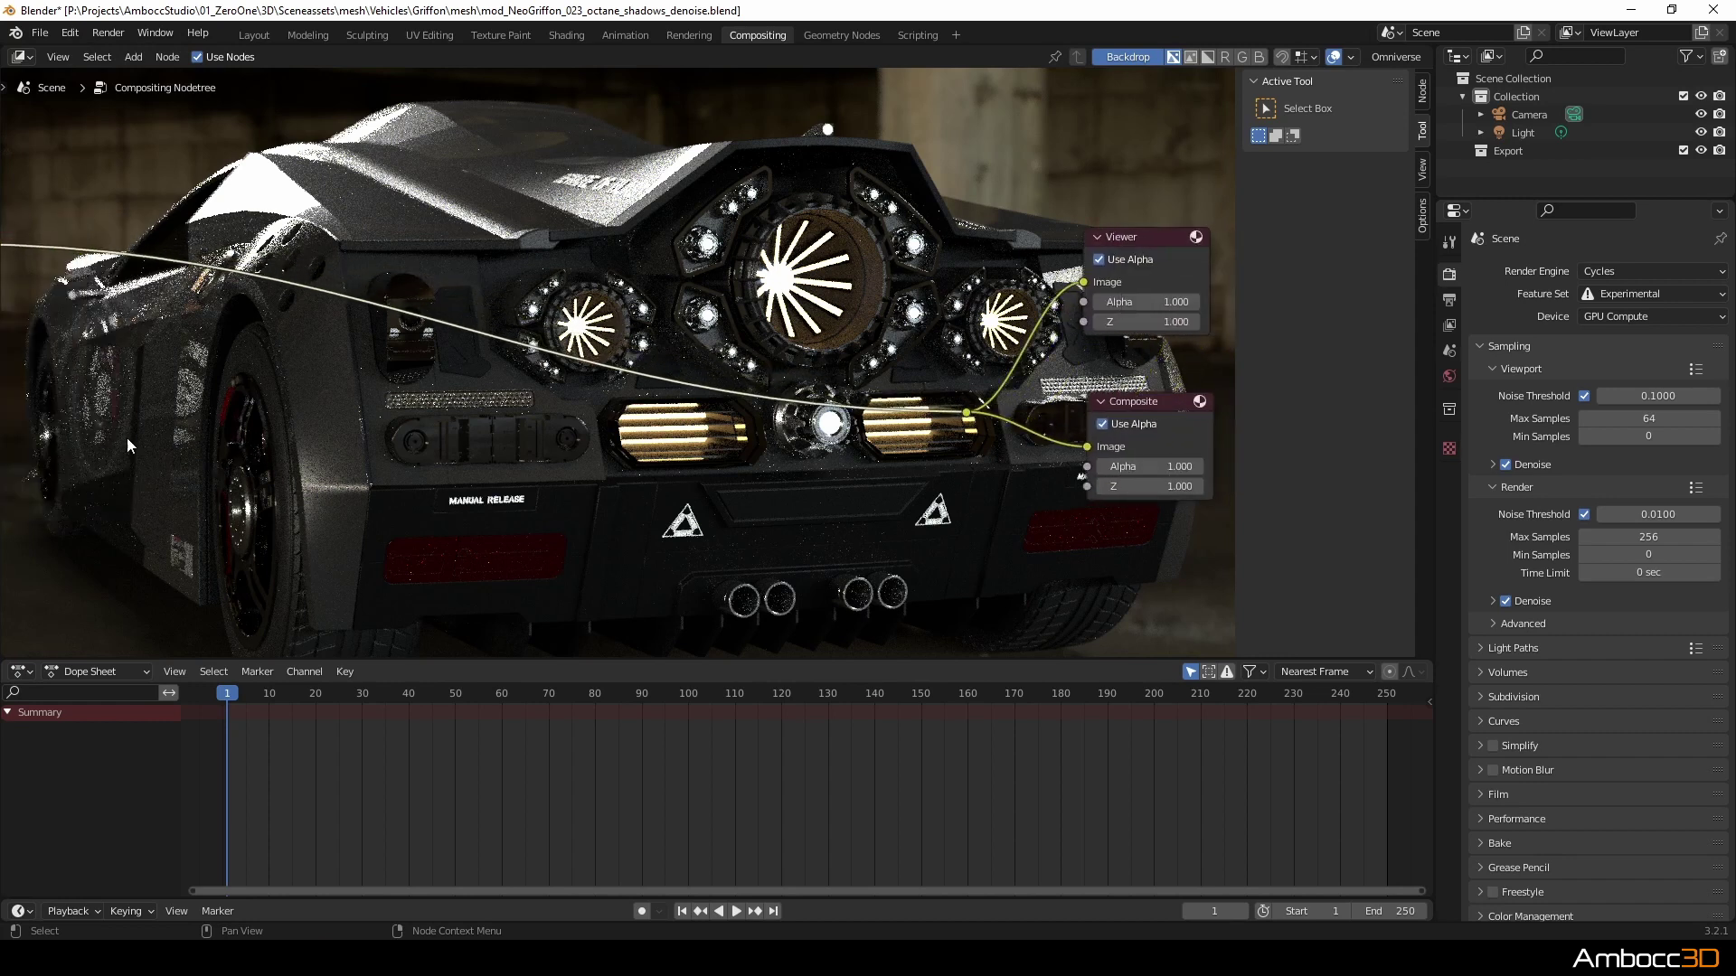
{"action": "left_click_drag", "start_coordinate": [40, 250], "coordinate": [362, 251]}
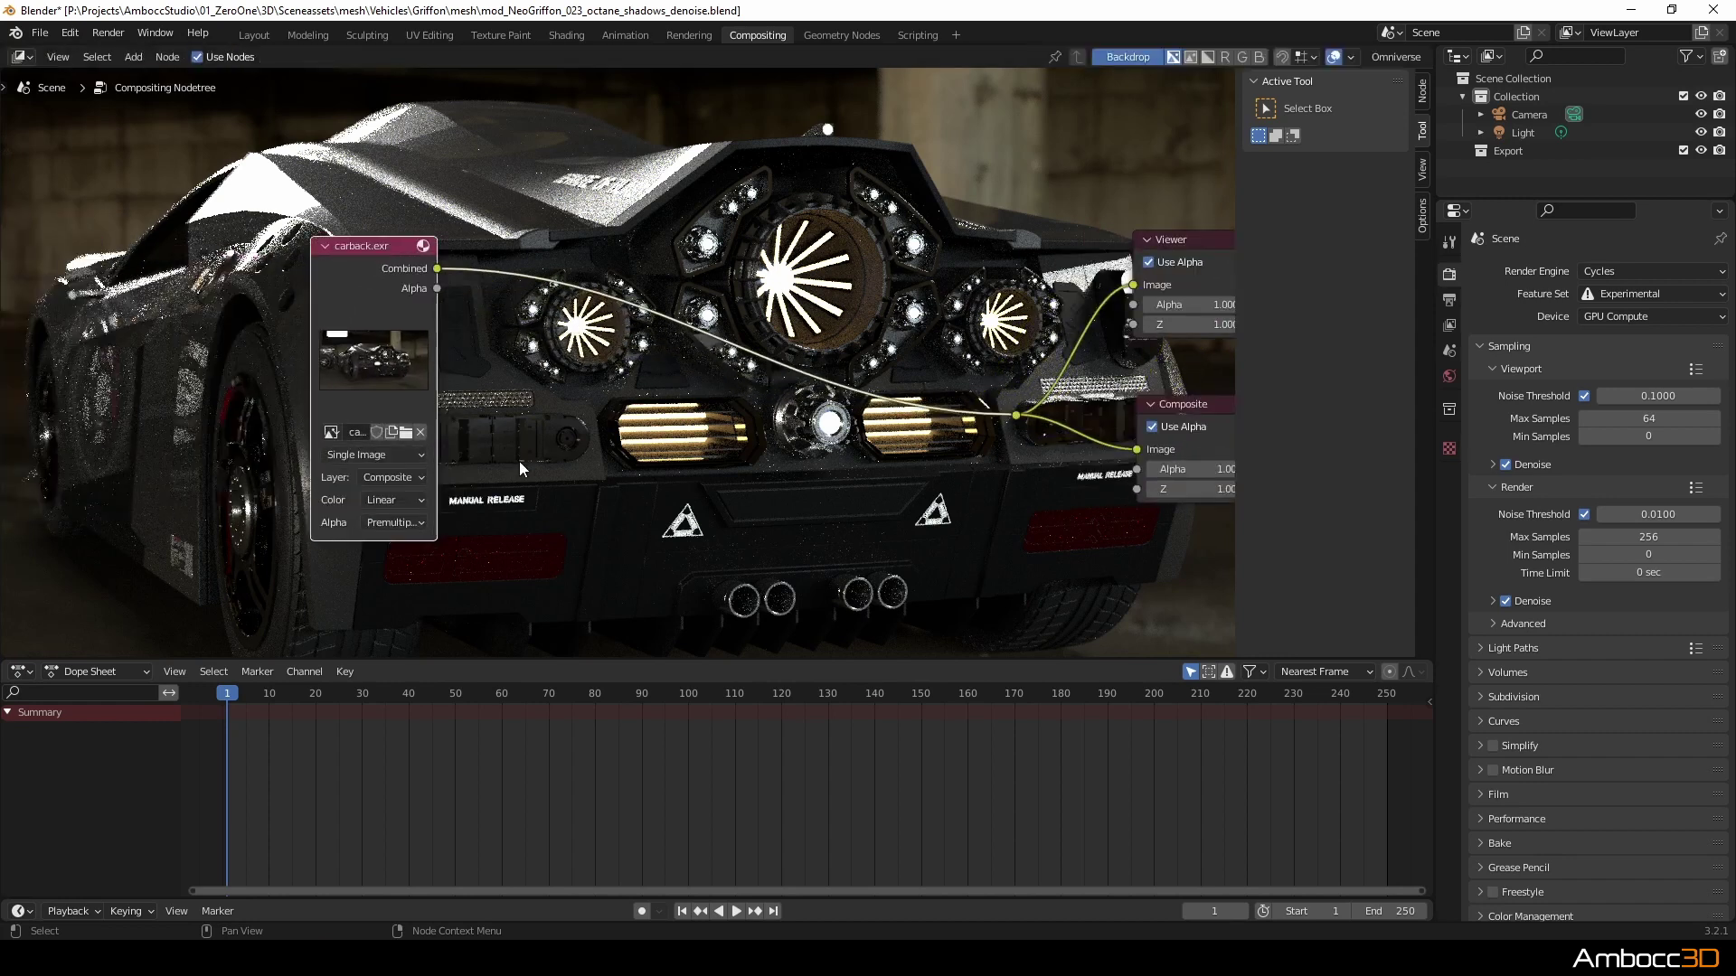
{"action": "scroll", "coordinate": [519, 462], "scroll_direction": "up", "scroll_amount": 2}
{"action": "middle_click_drag", "start_coordinate": [519, 461], "coordinate": [341, 464]}
{"action": "left_click", "coordinate": [287, 512]}
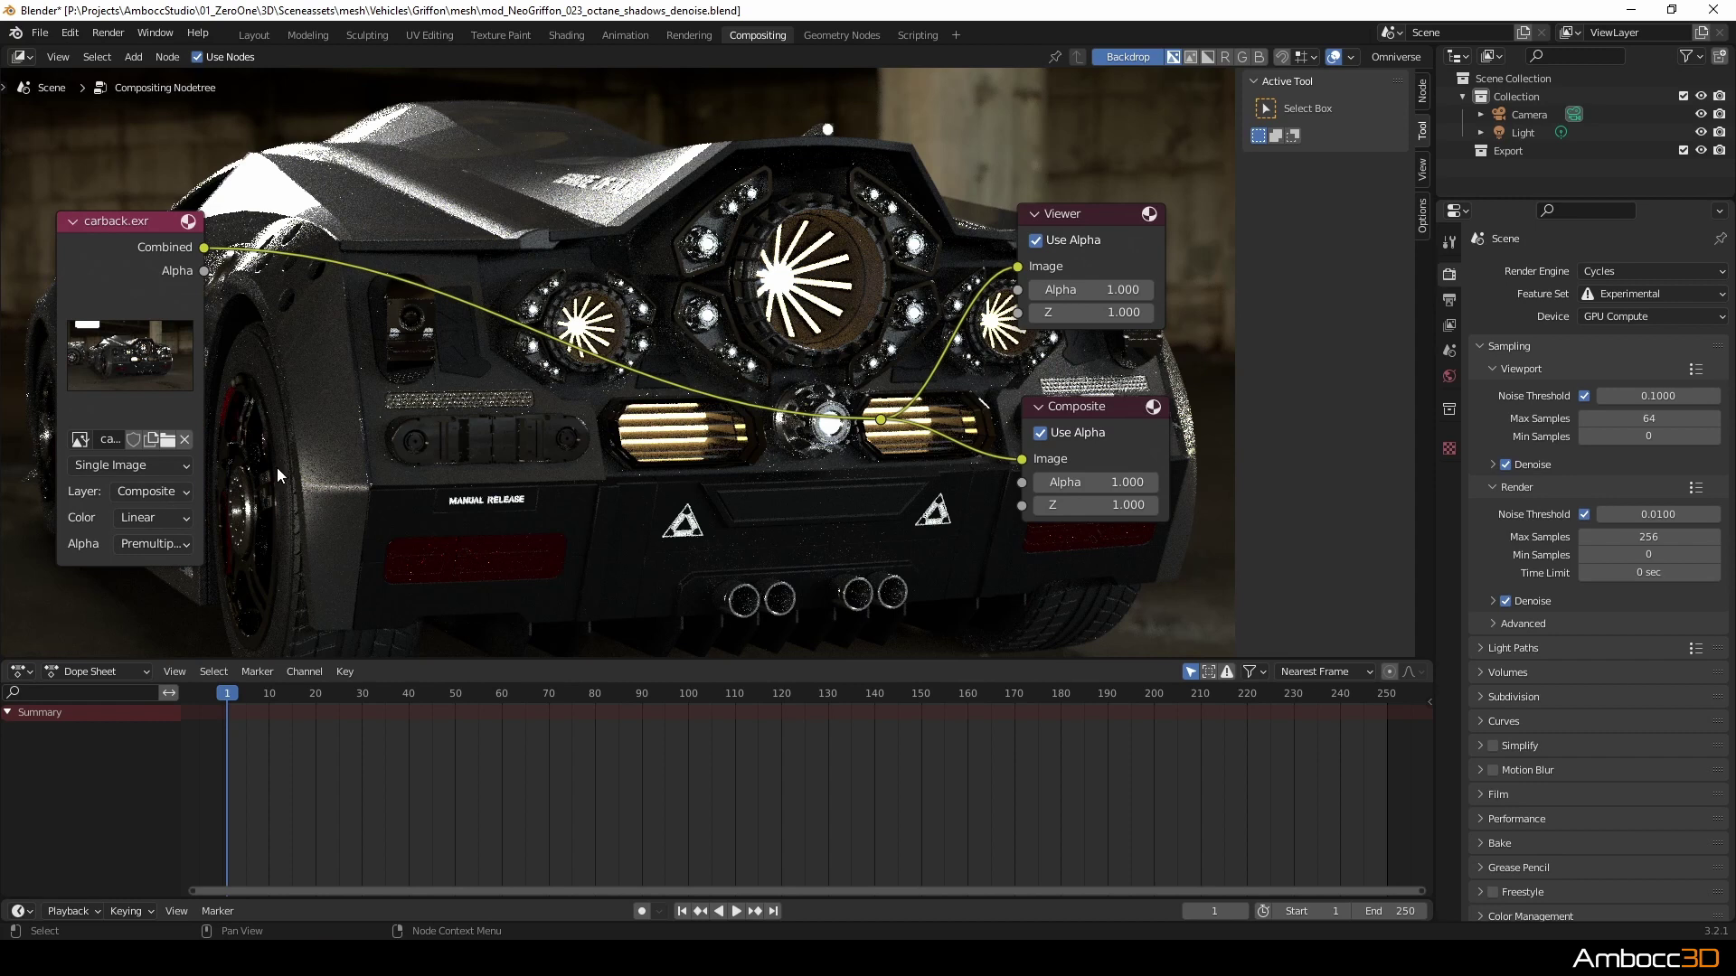
{"action": "left_click", "coordinate": [161, 495]}
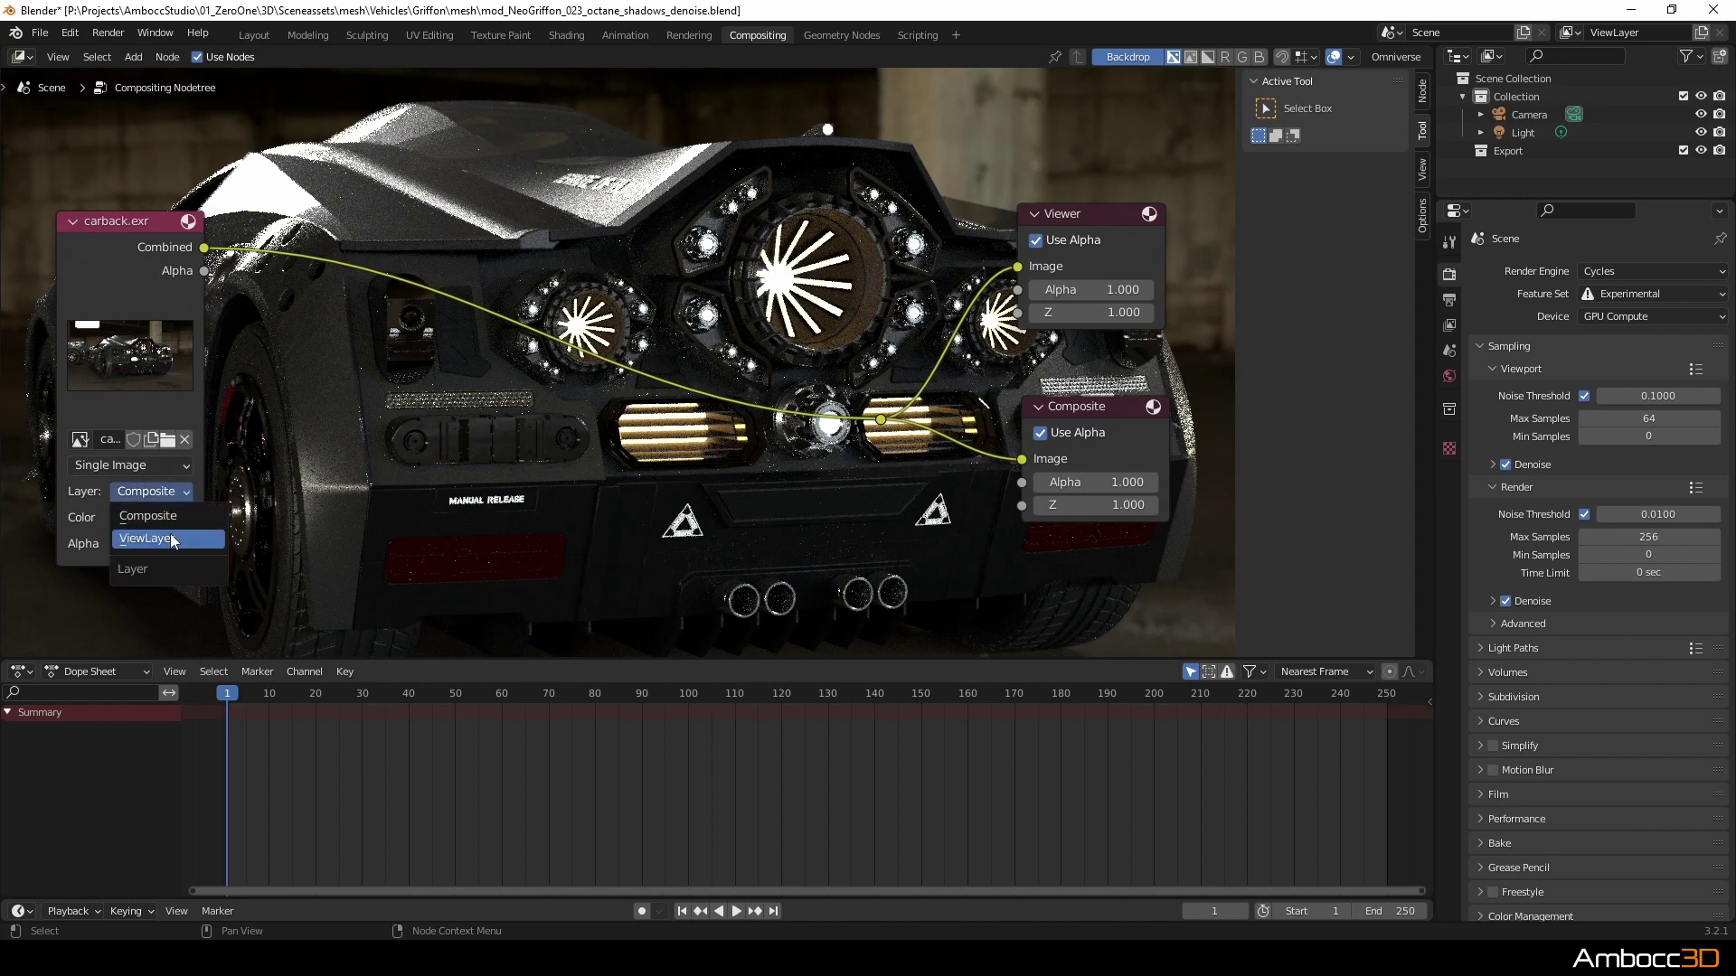
{"action": "left_click", "coordinate": [170, 539]}
- Preview the OctDenoiserBeauty, OctShadow and OctSmoothNormal passes in the outputs, then cancel the link
{"action": "left_click_drag", "start_coordinate": [204, 294], "coordinate": [881, 419]}
{"action": "left_click_drag", "start_coordinate": [205, 526], "coordinate": [880, 420]}
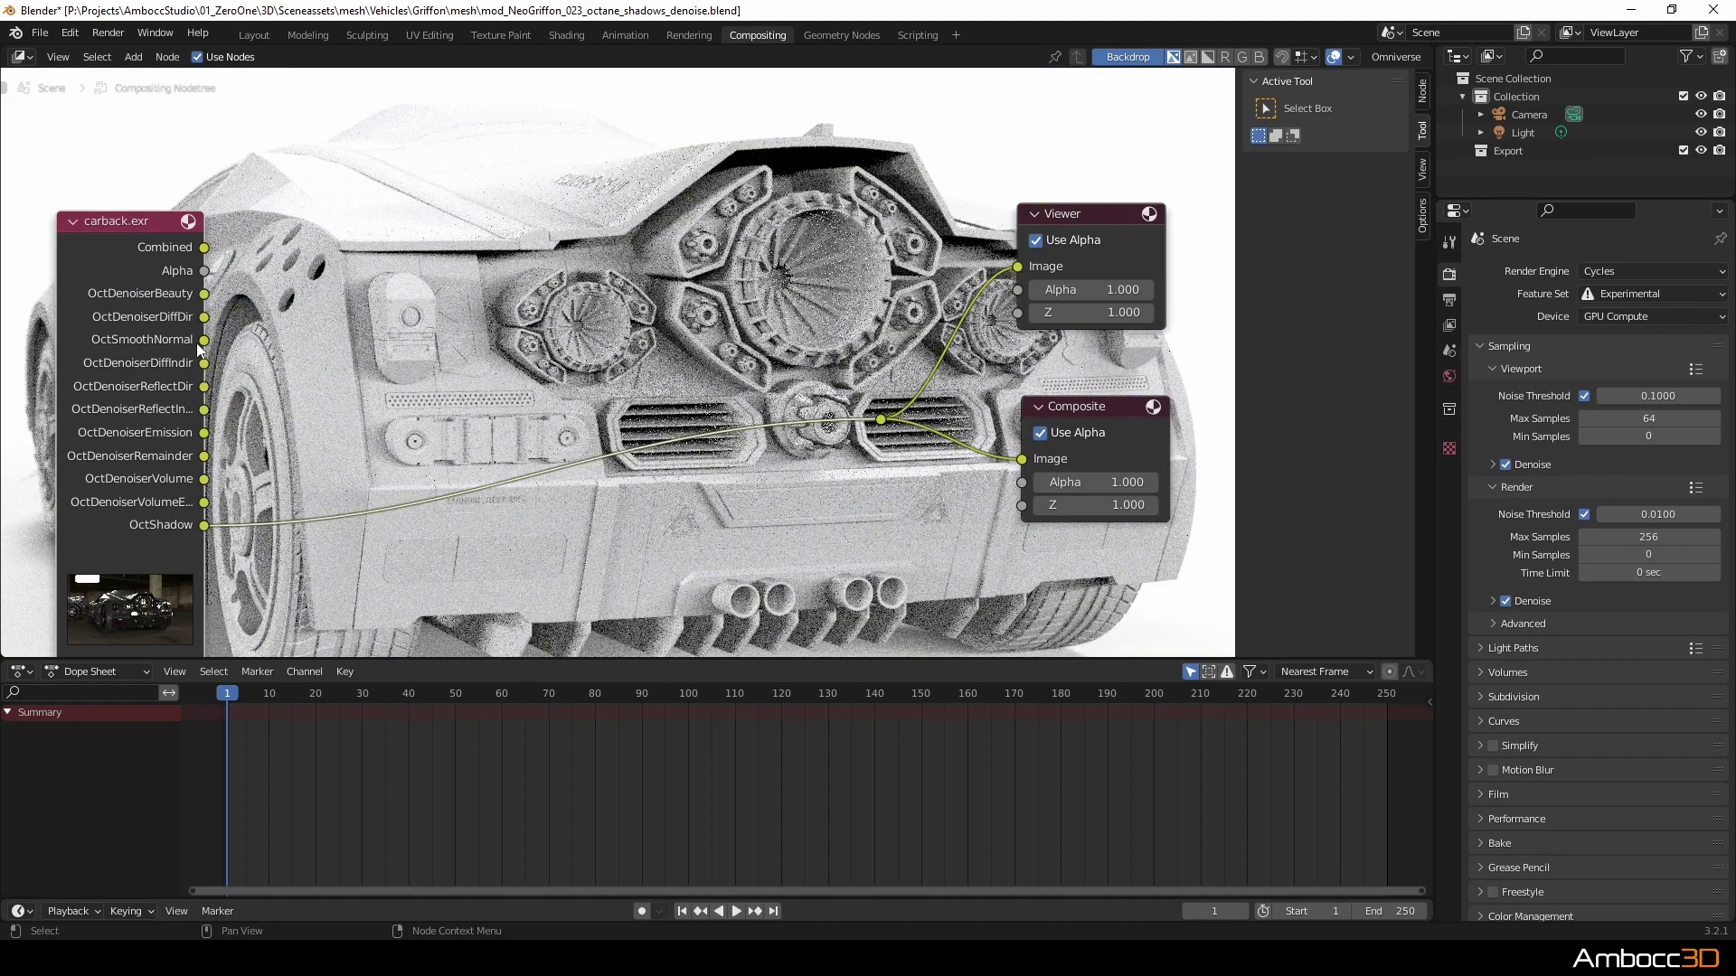
{"action": "left_click_drag", "start_coordinate": [204, 340], "coordinate": [665, 421]}
{"action": "key", "text": "Escape"}
{"action": "key", "text": "shift+a"}
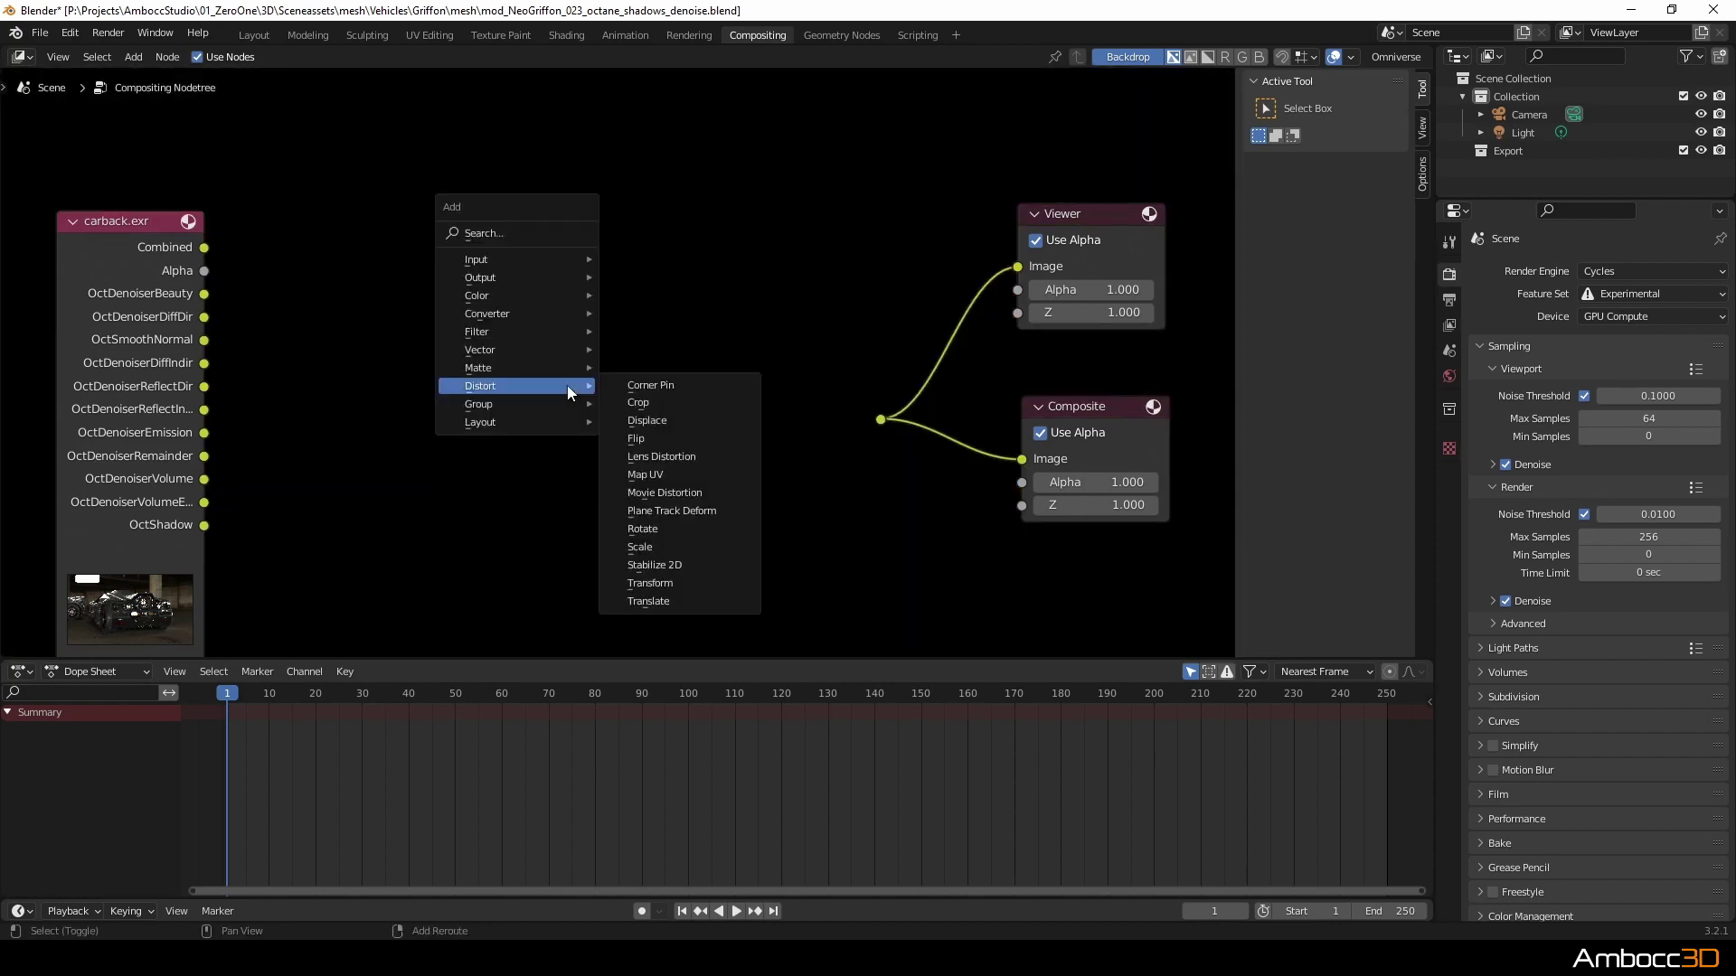
- Add a Denoise node to the graph via the 'denoise' search
{"action": "left_click", "coordinate": [486, 231]}
{"action": "type", "text": "denoise"}
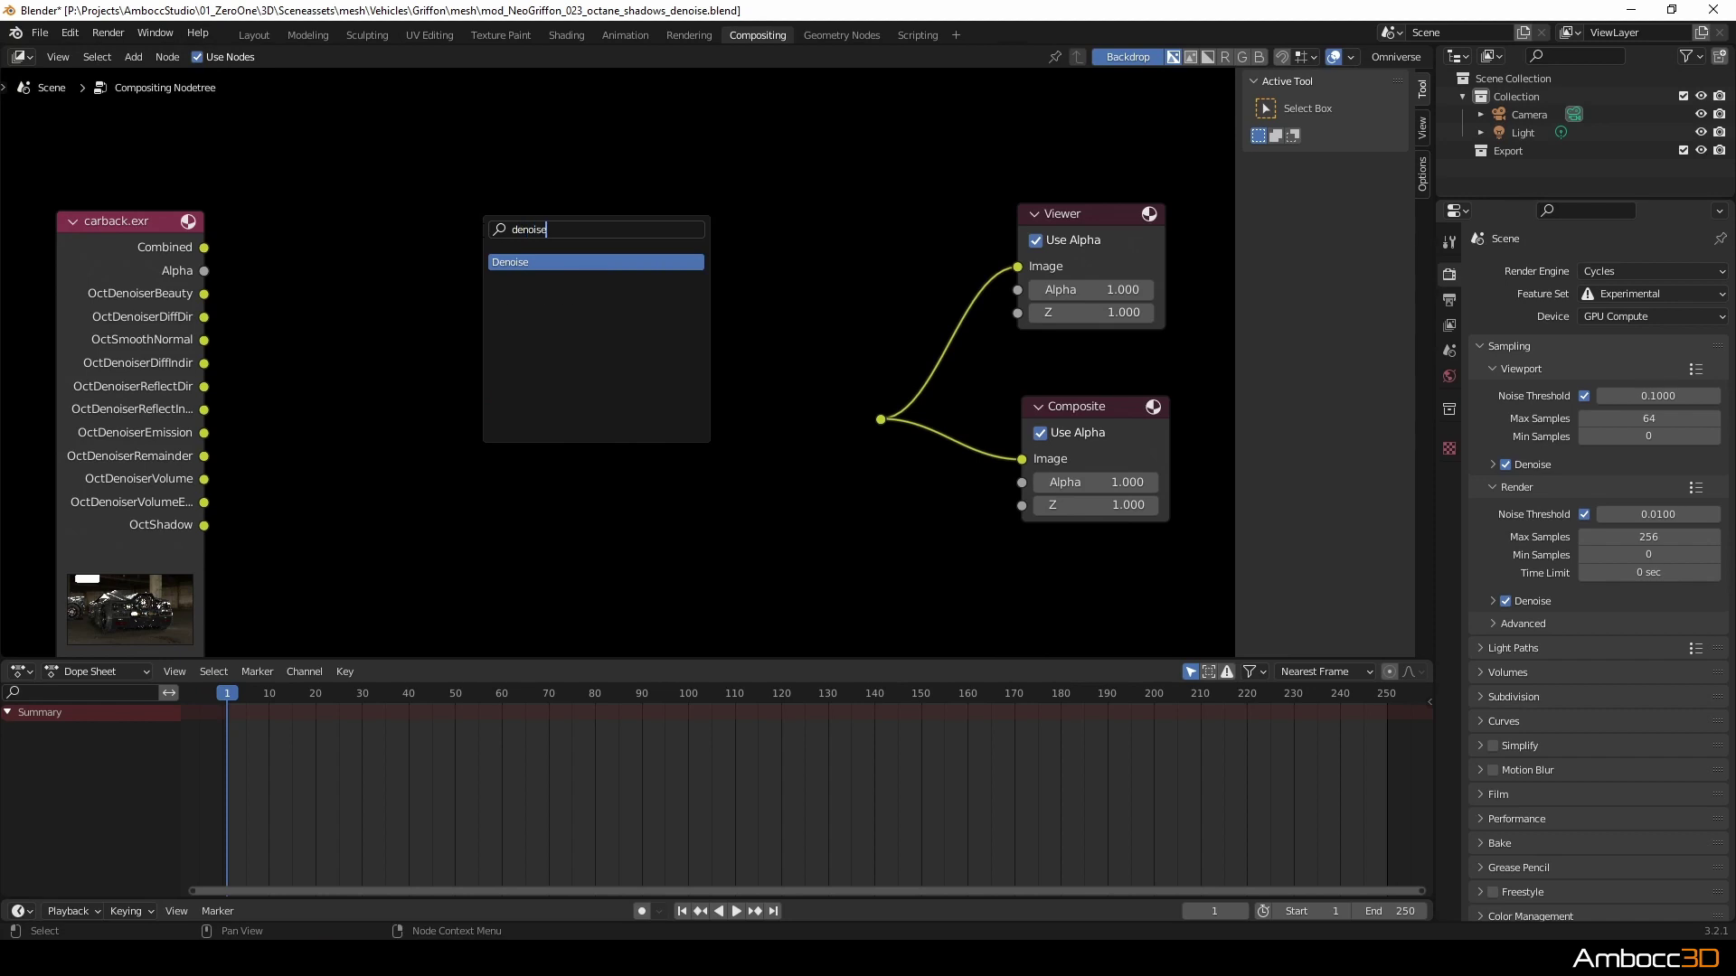
{"action": "key", "text": "Return"}
{"action": "left_click", "coordinate": [485, 258]}
{"action": "left_click", "coordinate": [470, 262]}
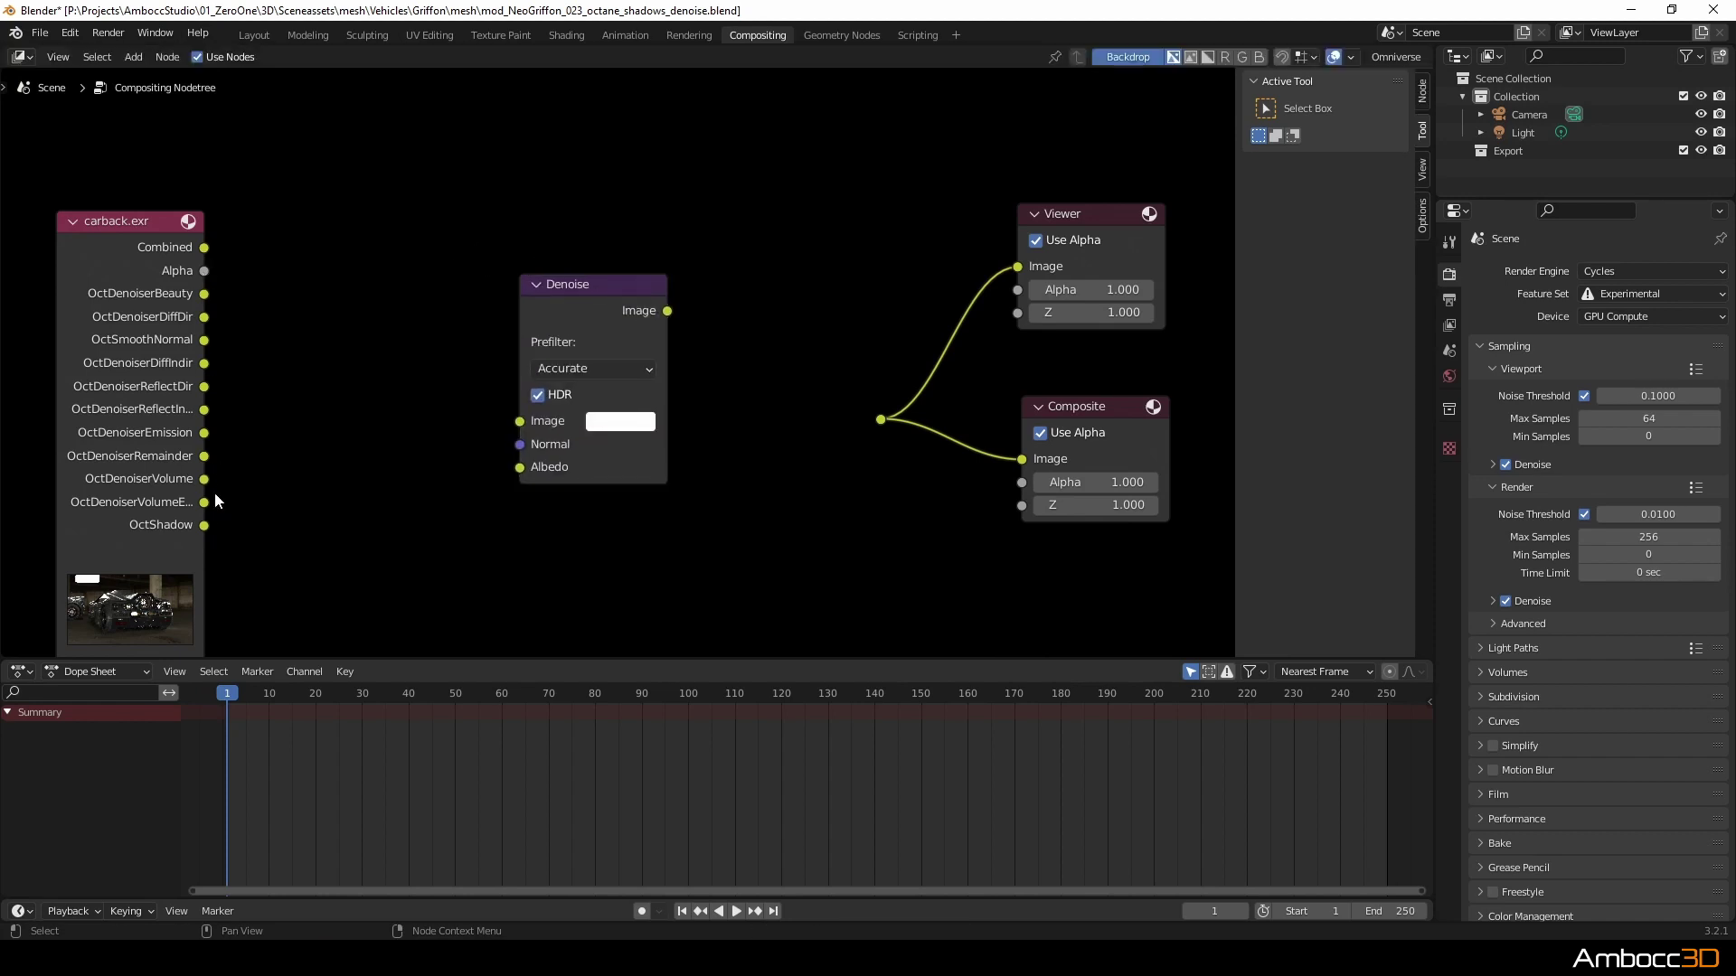
- Feed OctShadow into the Denoise Image input and send the denoised result to Viewer and Composite
{"action": "left_click_drag", "start_coordinate": [204, 525], "coordinate": [881, 419]}
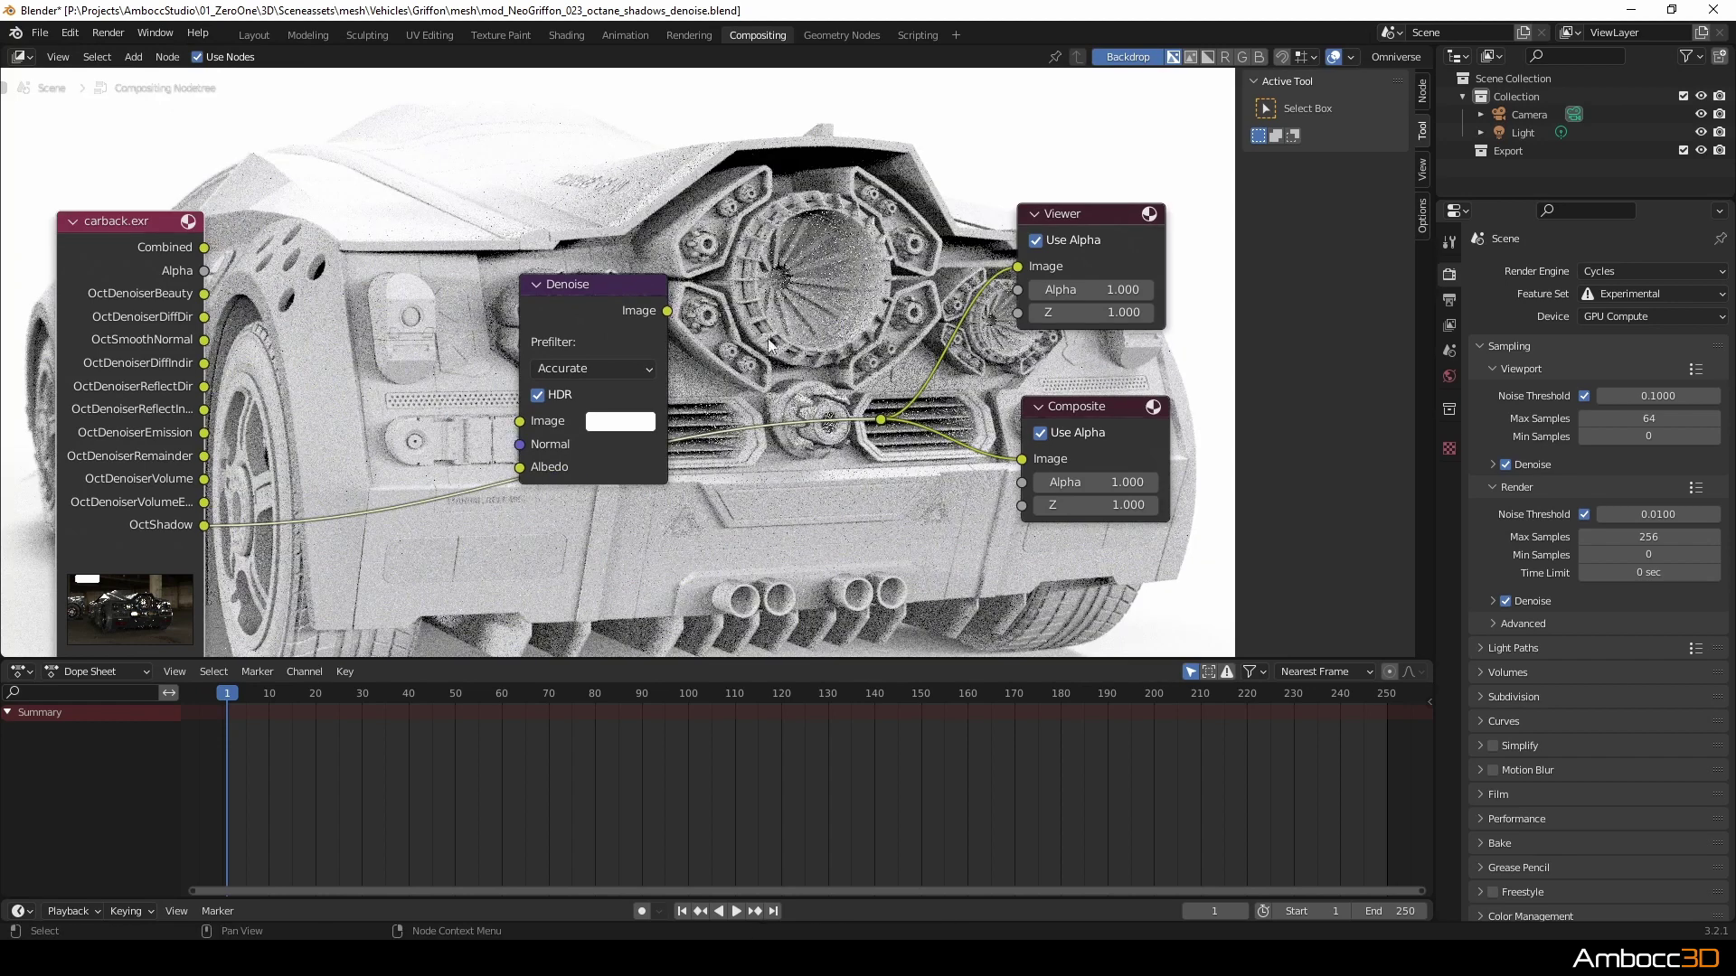
{"action": "left_click_drag", "start_coordinate": [204, 526], "coordinate": [520, 422]}
{"action": "left_click_drag", "start_coordinate": [667, 311], "coordinate": [880, 421]}
{"action": "left_click_drag", "start_coordinate": [583, 303], "coordinate": [509, 395]}
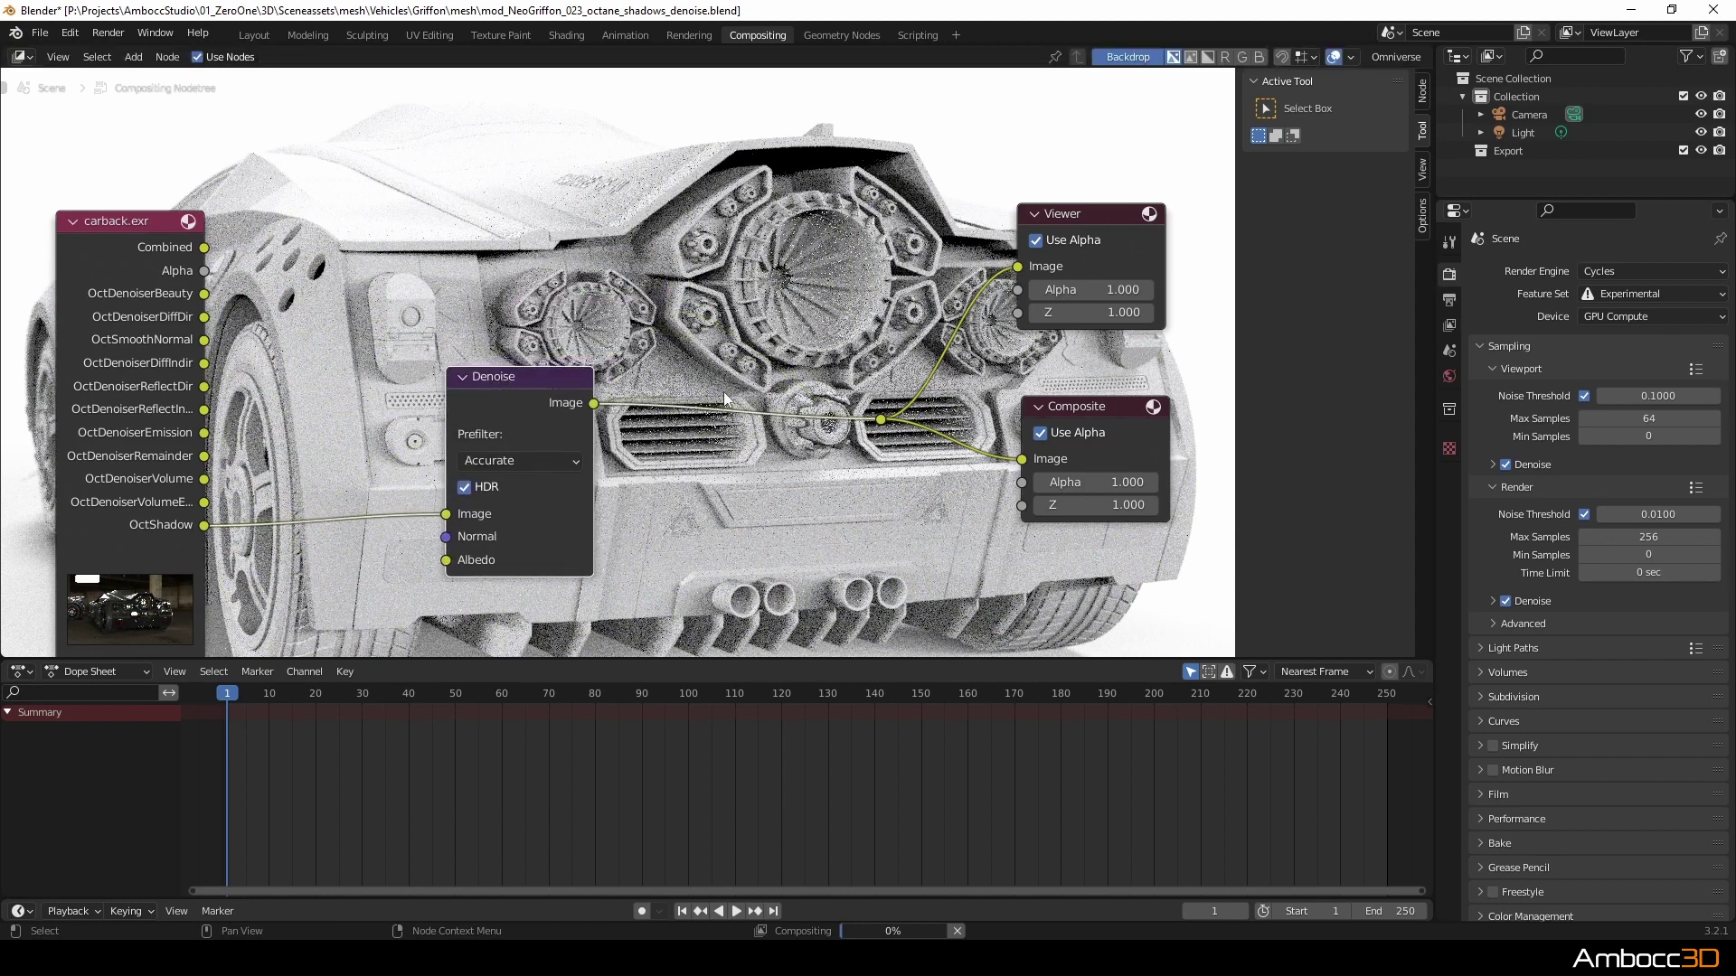
- Adjust the backdrop offset and set its zoom to 1.55
{"action": "left_click", "coordinate": [1422, 169]}
{"action": "left_click", "coordinate": [1293, 197]}
{"action": "left_click", "coordinate": [1026, 244]}
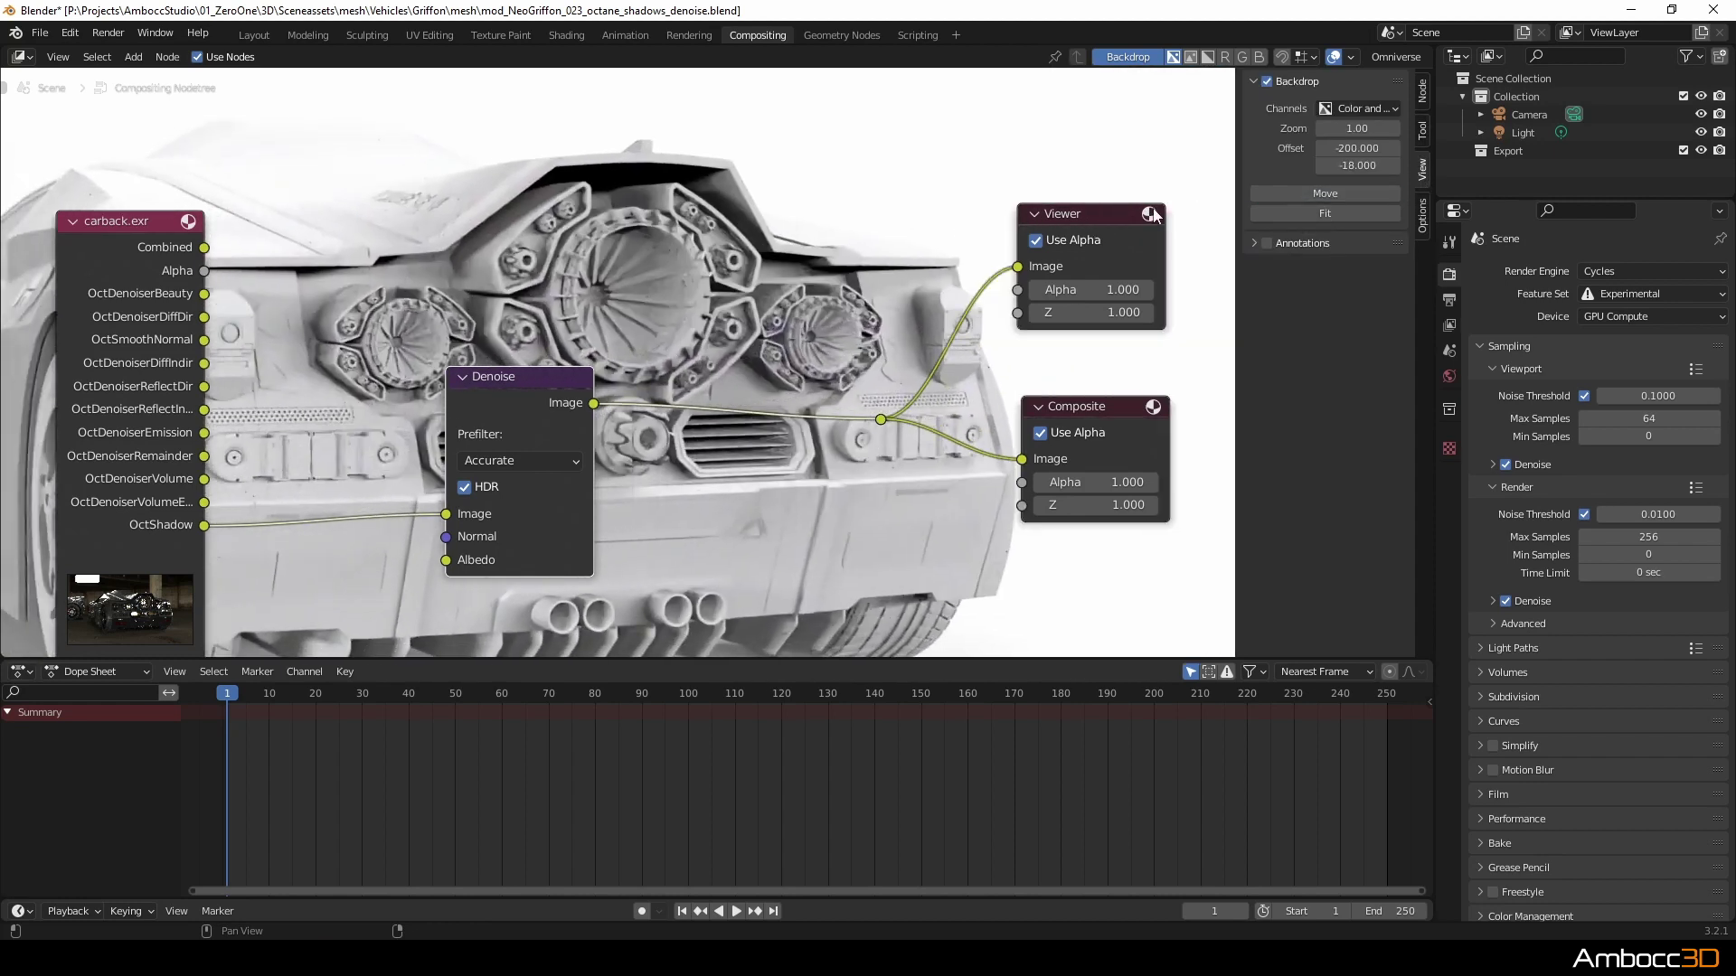
{"action": "left_click_drag", "start_coordinate": [1345, 128], "coordinate": [1397, 127]}
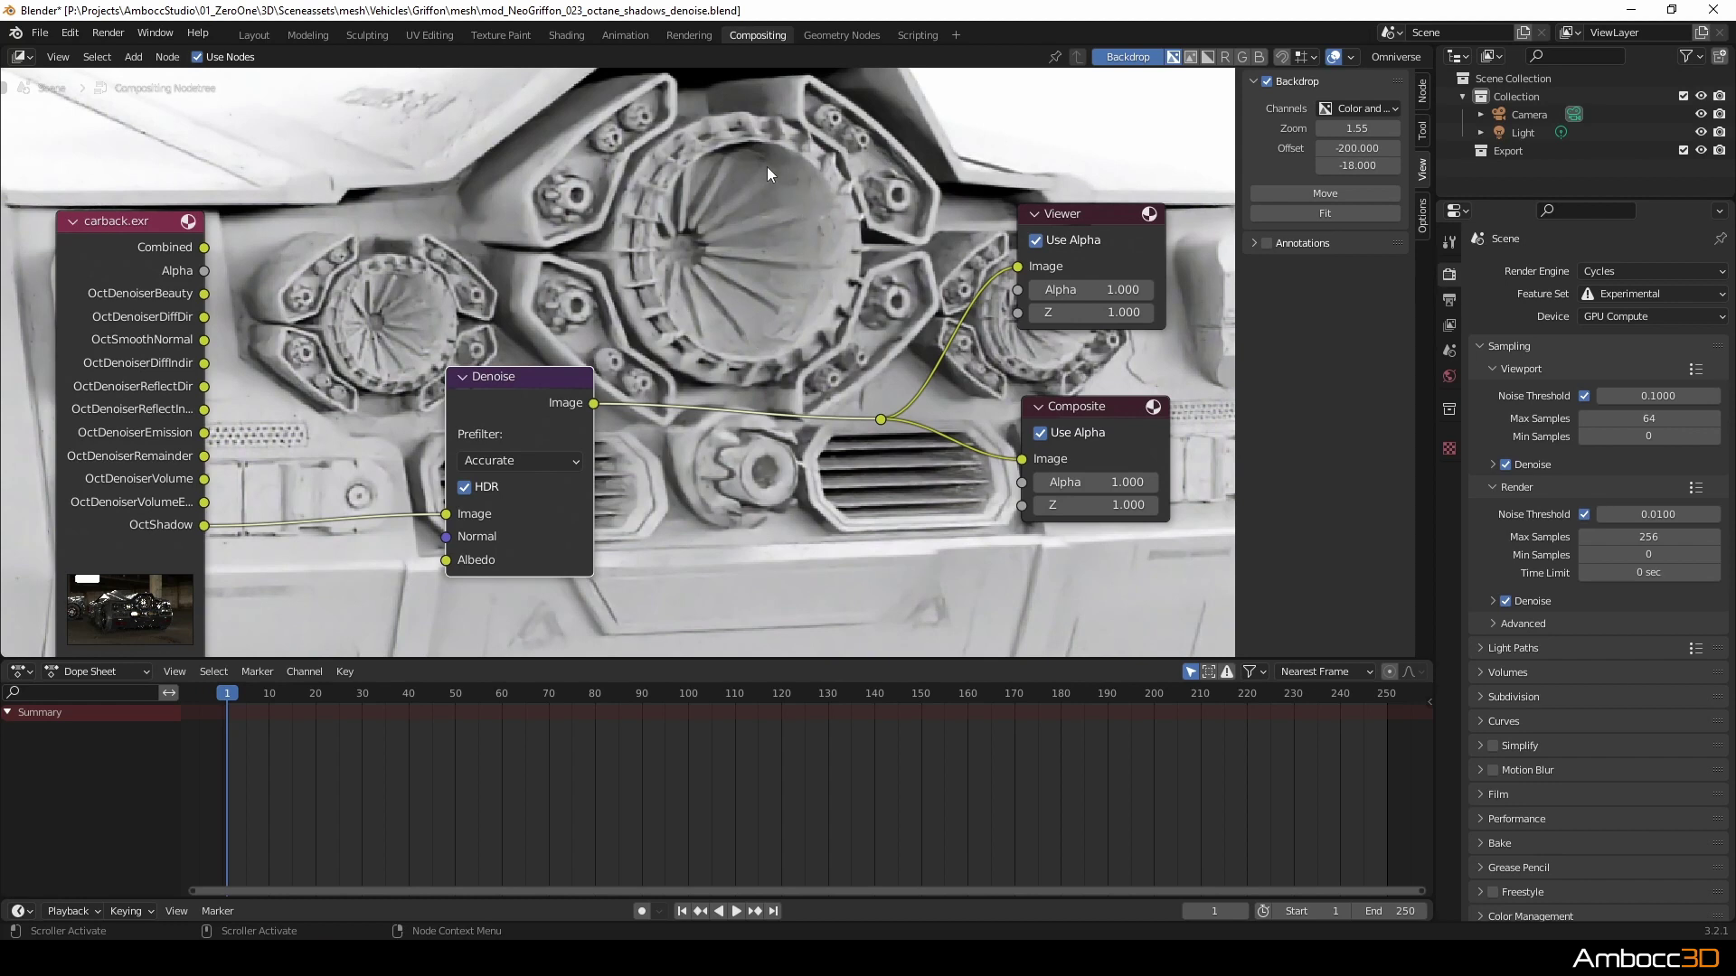
{"action": "left_click", "coordinate": [254, 534]}
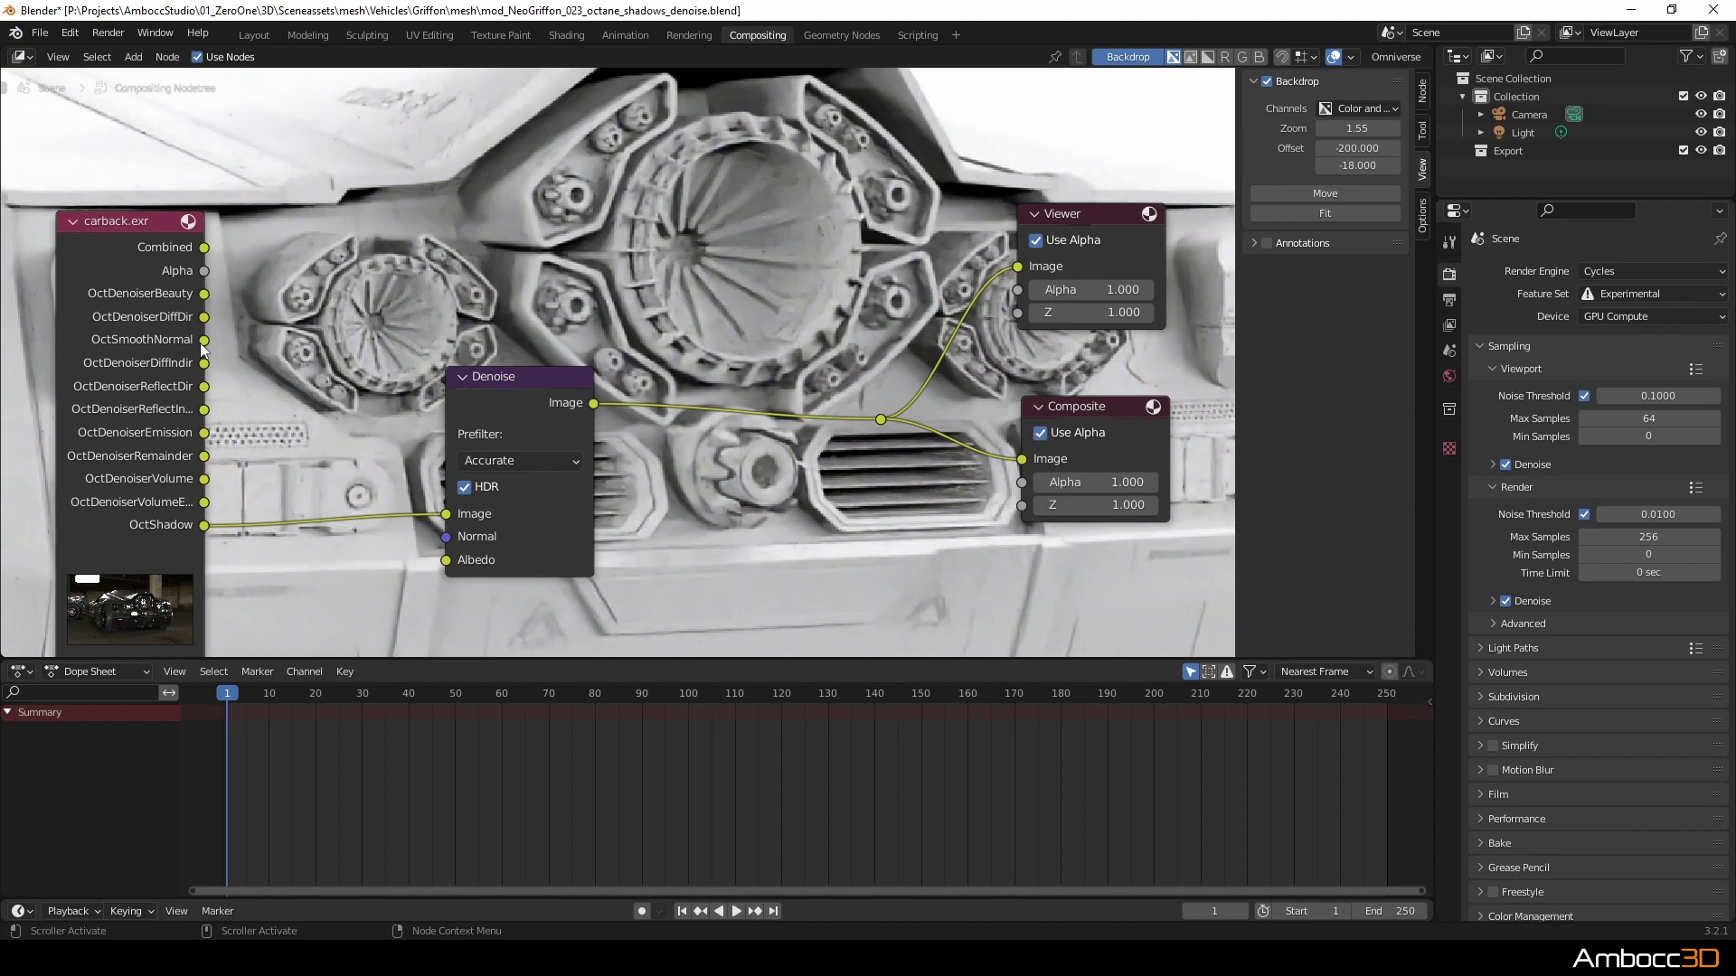
- Connect OctSmoothNormal to the Denoise Normal input and nudge the Denoise and Composite nodes into place
{"action": "left_click_drag", "start_coordinate": [204, 341], "coordinate": [448, 539]}
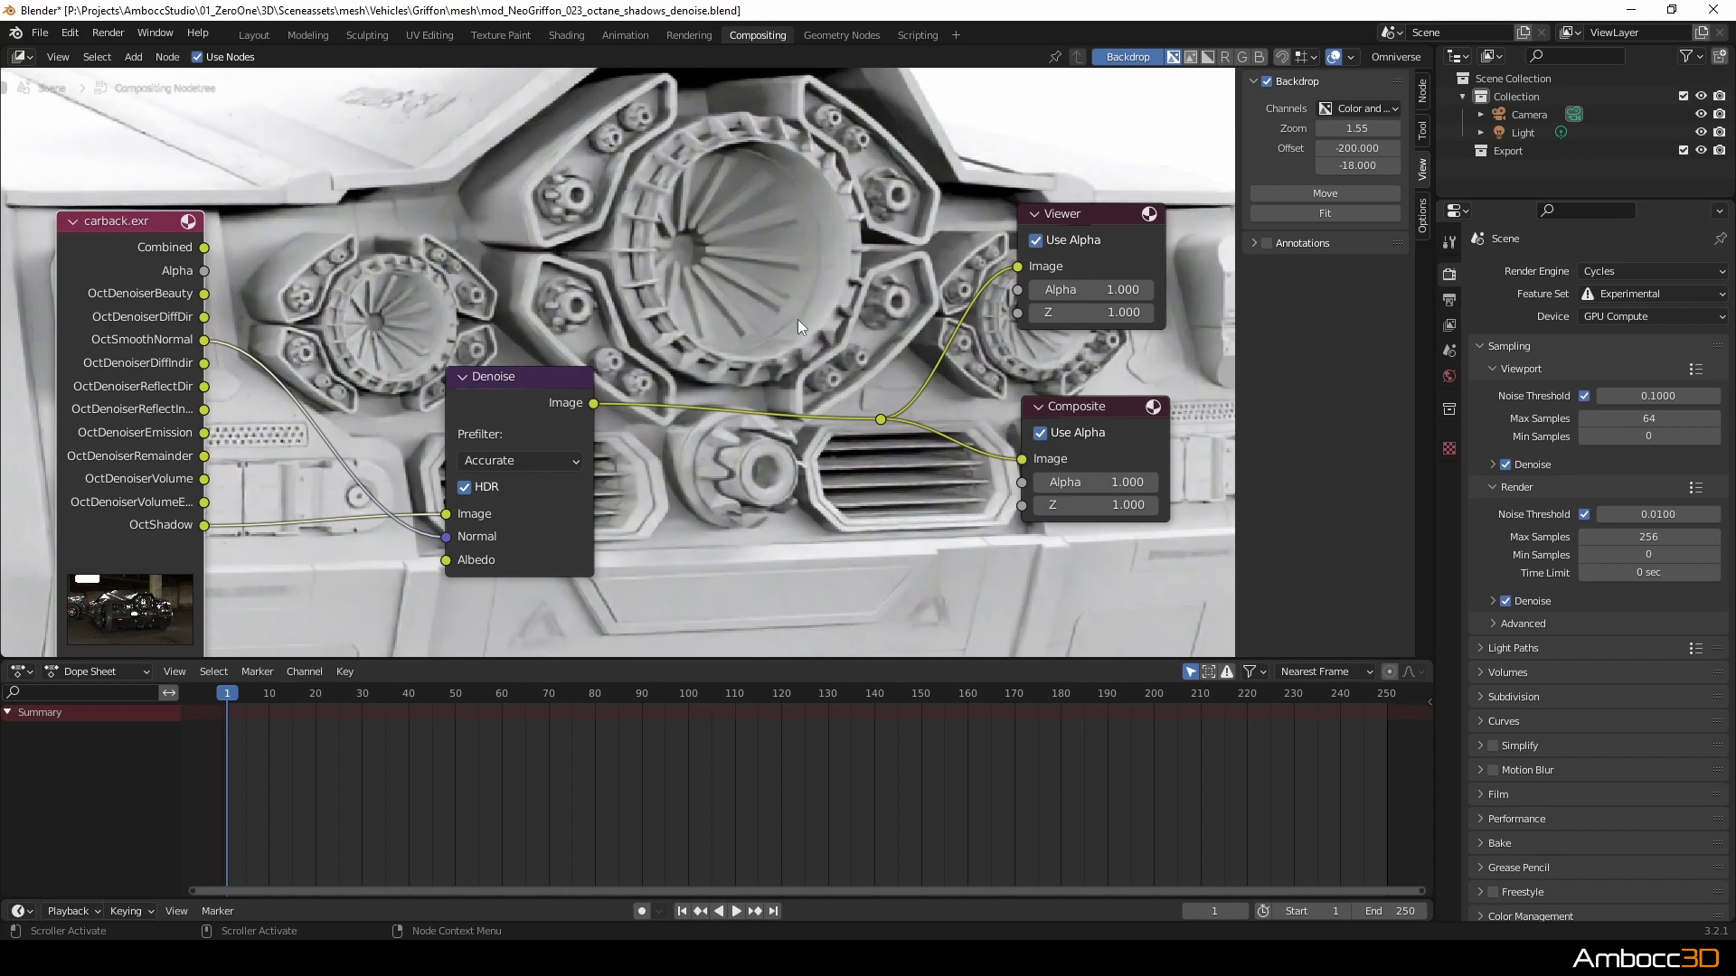
{"action": "left_click_drag", "start_coordinate": [531, 387], "coordinate": [570, 397]}
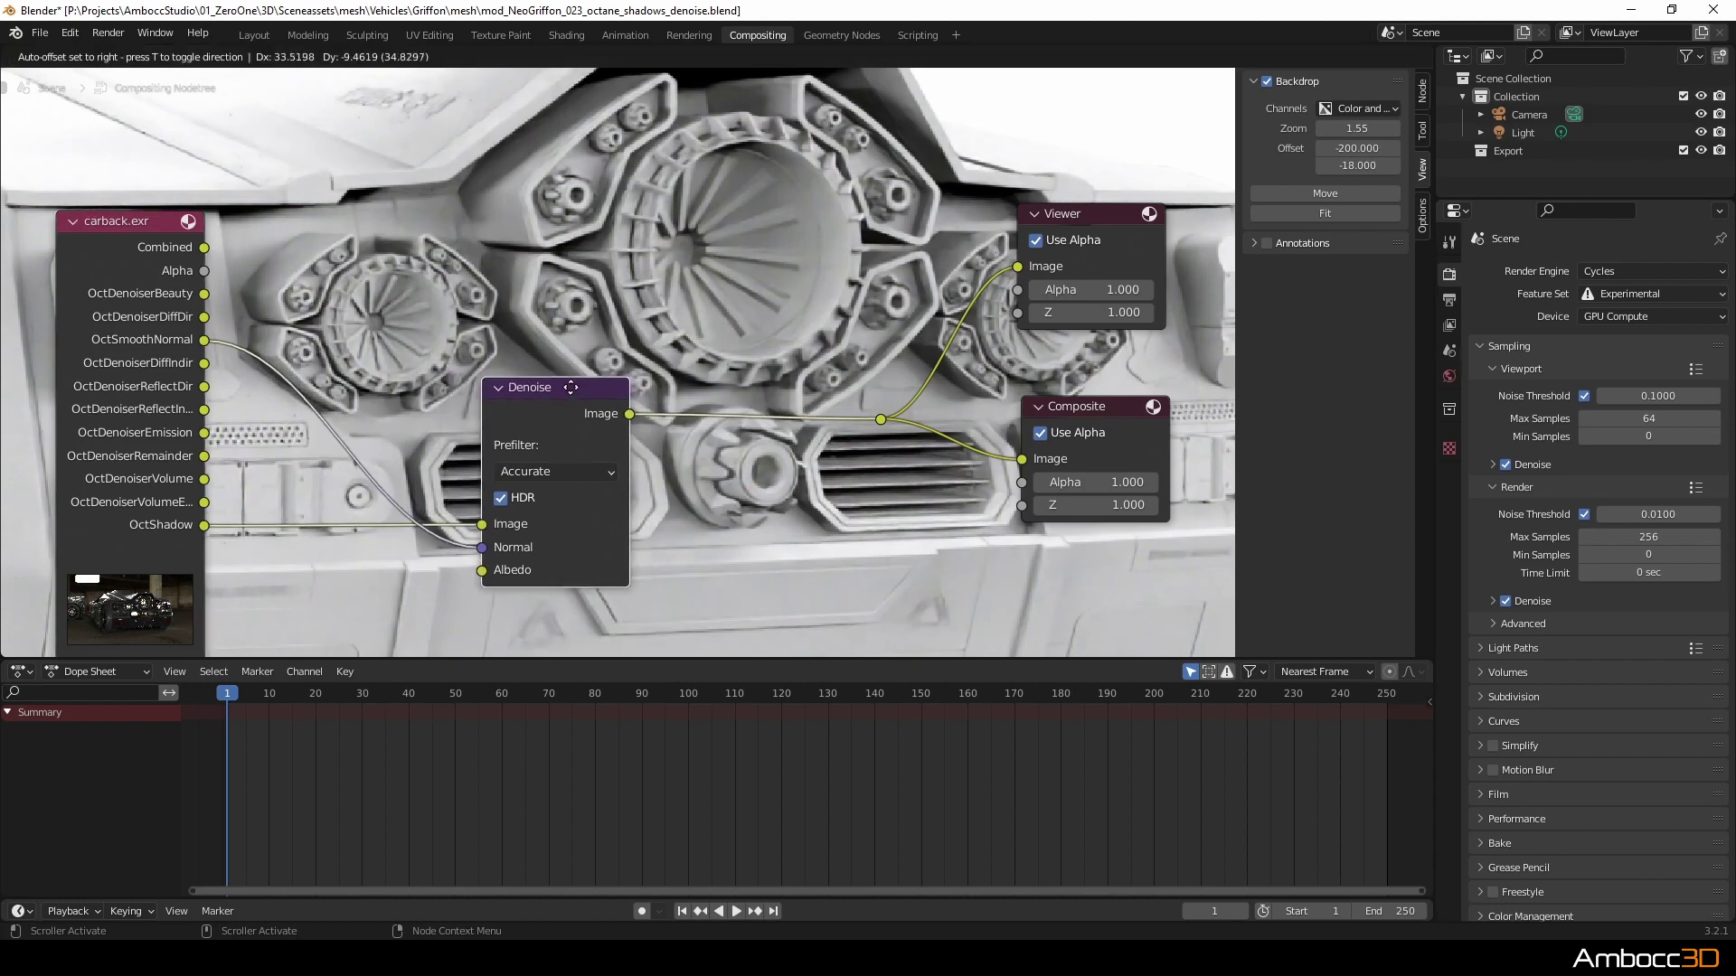
{"action": "scroll", "coordinate": [714, 318], "scroll_direction": "down", "scroll_amount": 1}
{"action": "scroll", "coordinate": [746, 337], "scroll_direction": "down", "scroll_amount": 1}
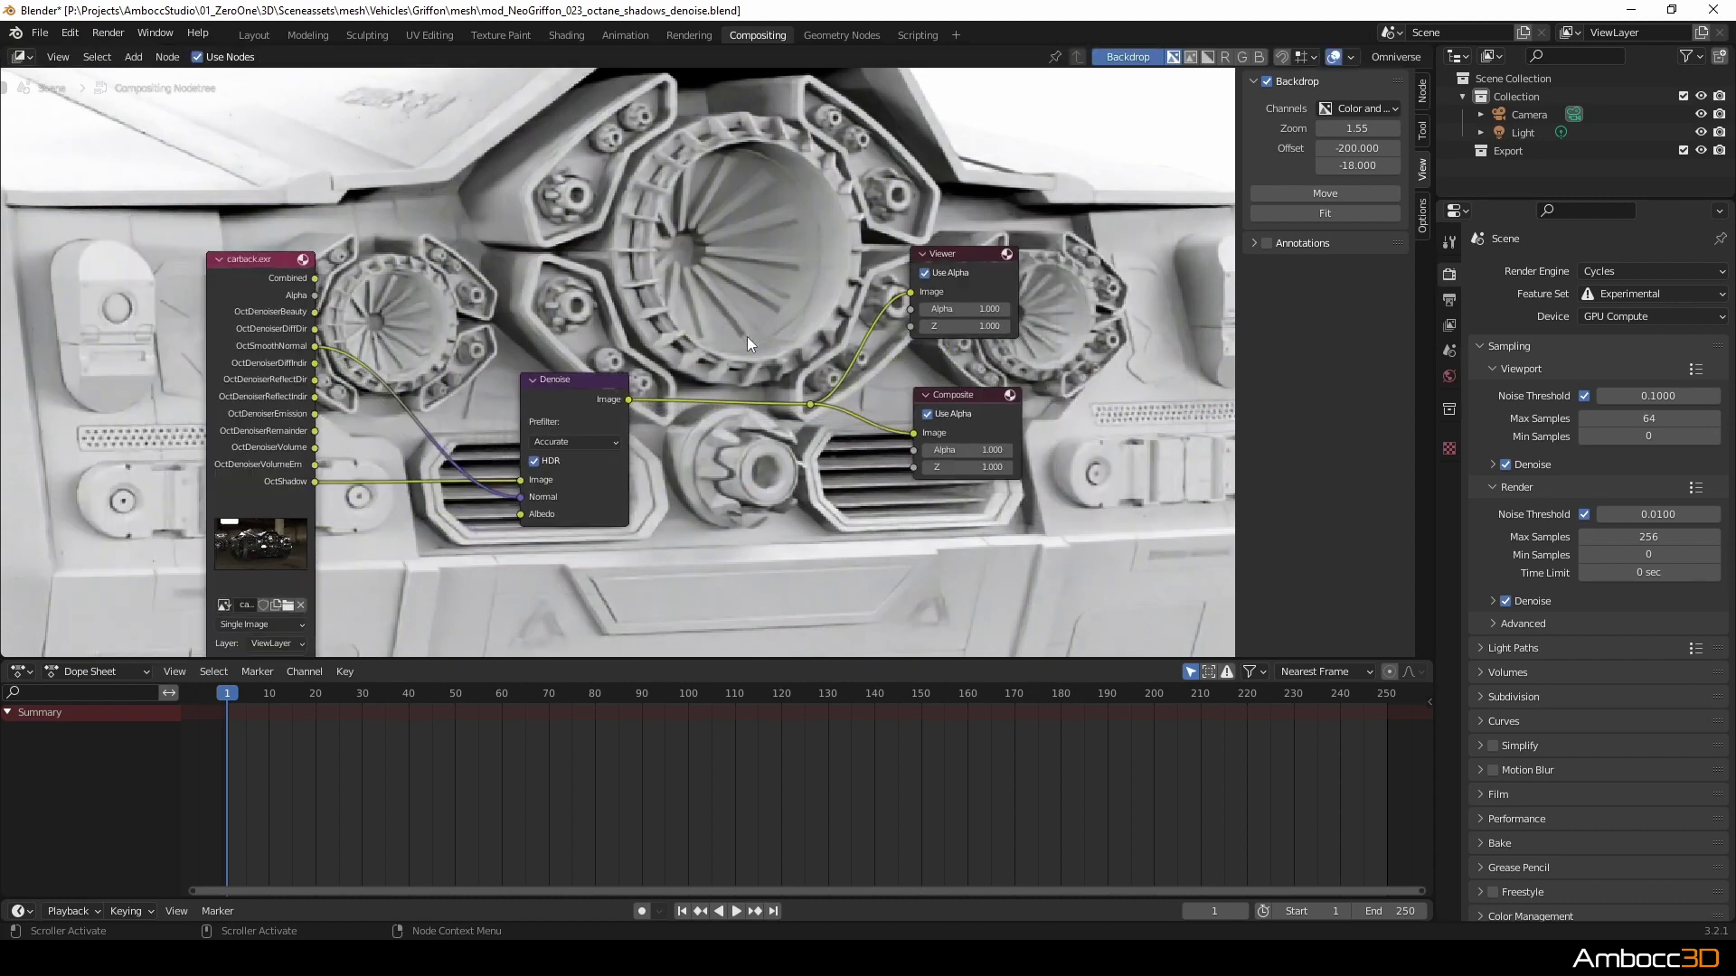
{"action": "left_click_drag", "start_coordinate": [942, 359], "coordinate": [938, 327]}
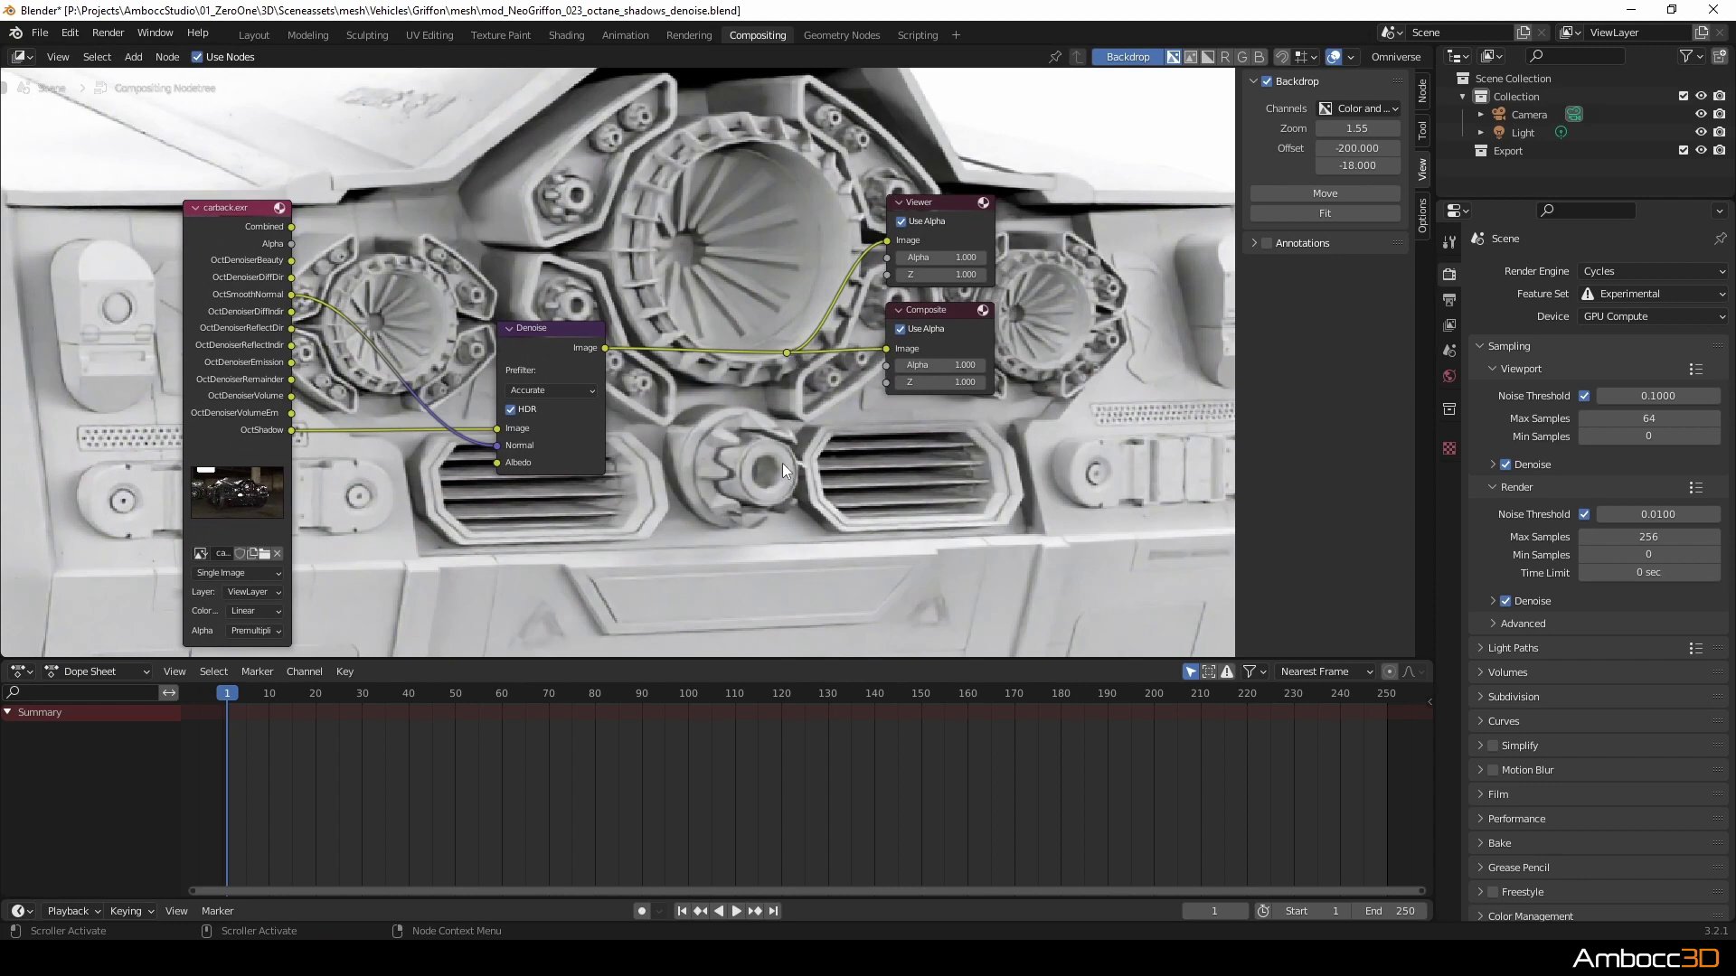
{"action": "left_click_drag", "start_coordinate": [946, 313], "coordinate": [937, 331]}
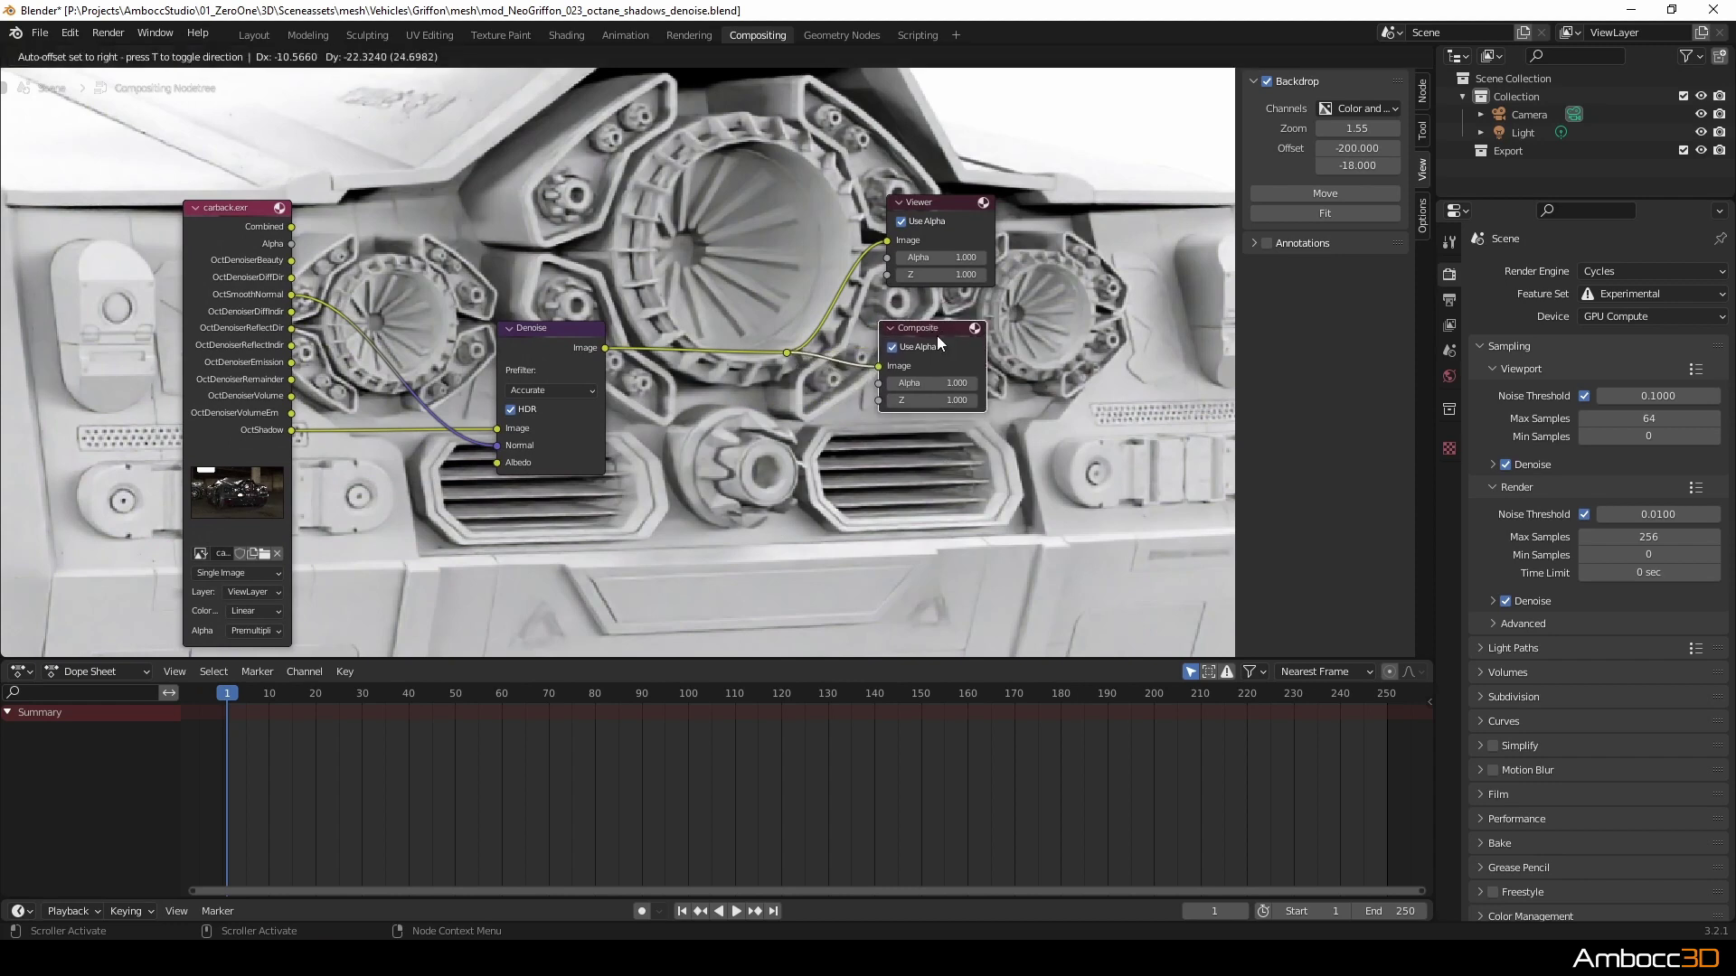
- Set the render output File Format to OpenEXR and browse for the output folder
{"action": "left_click", "coordinate": [1450, 325]}
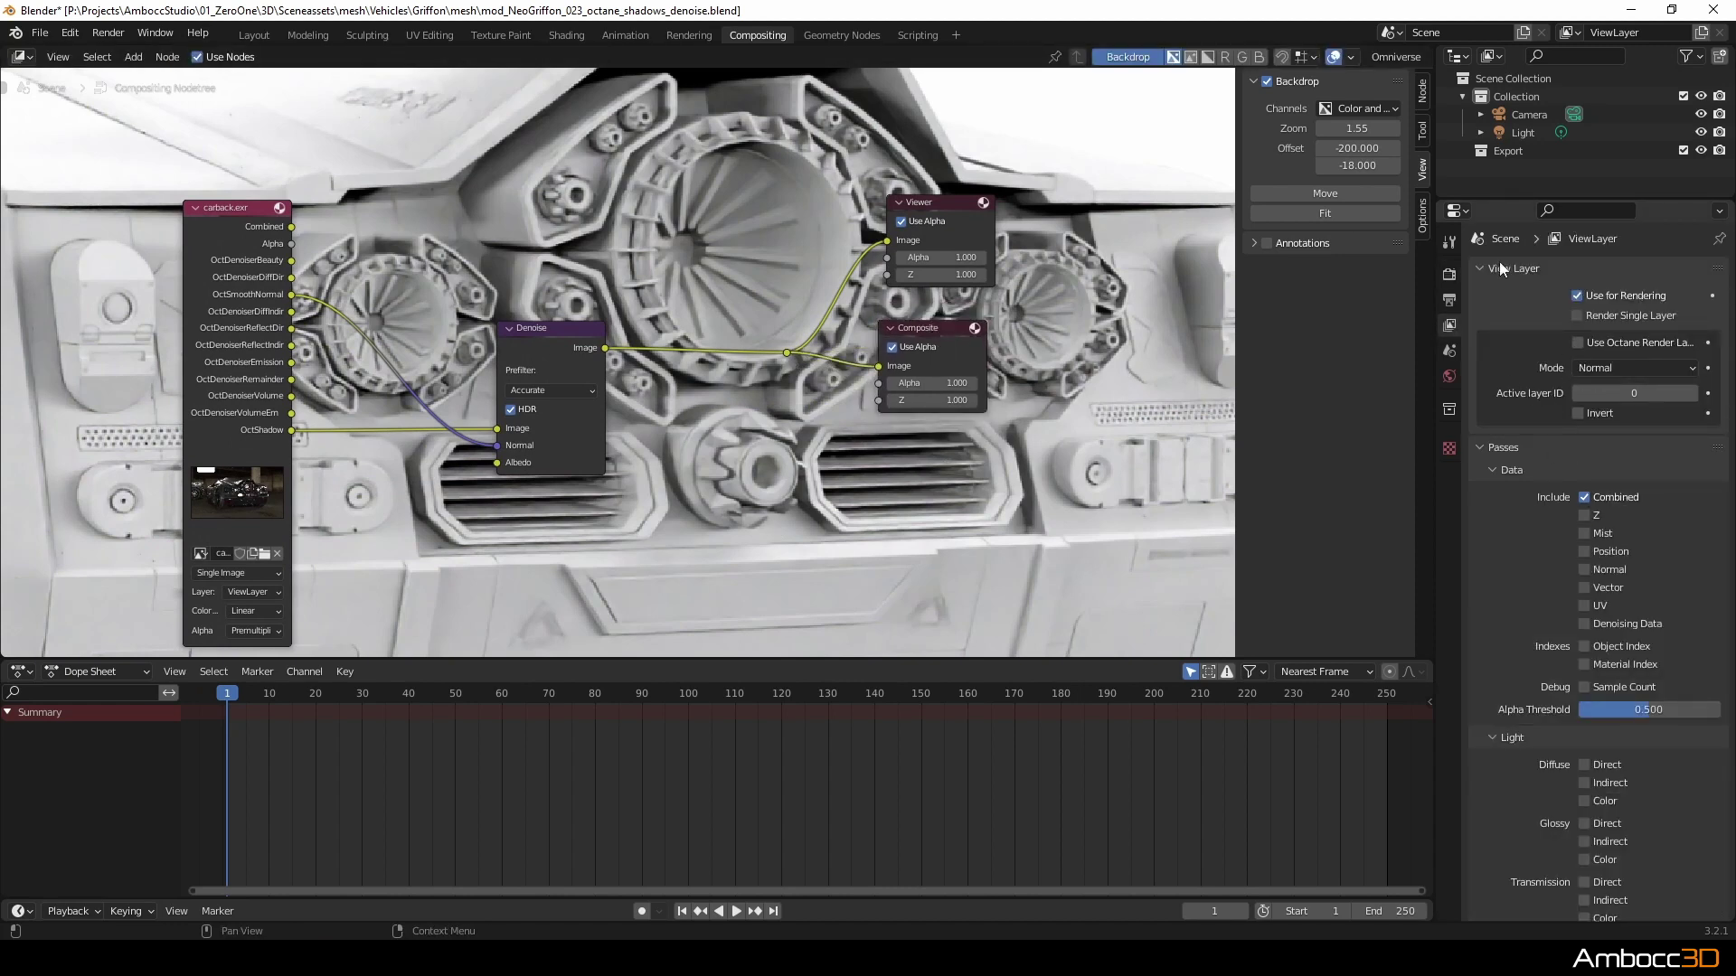
{"action": "left_click", "coordinate": [1449, 299]}
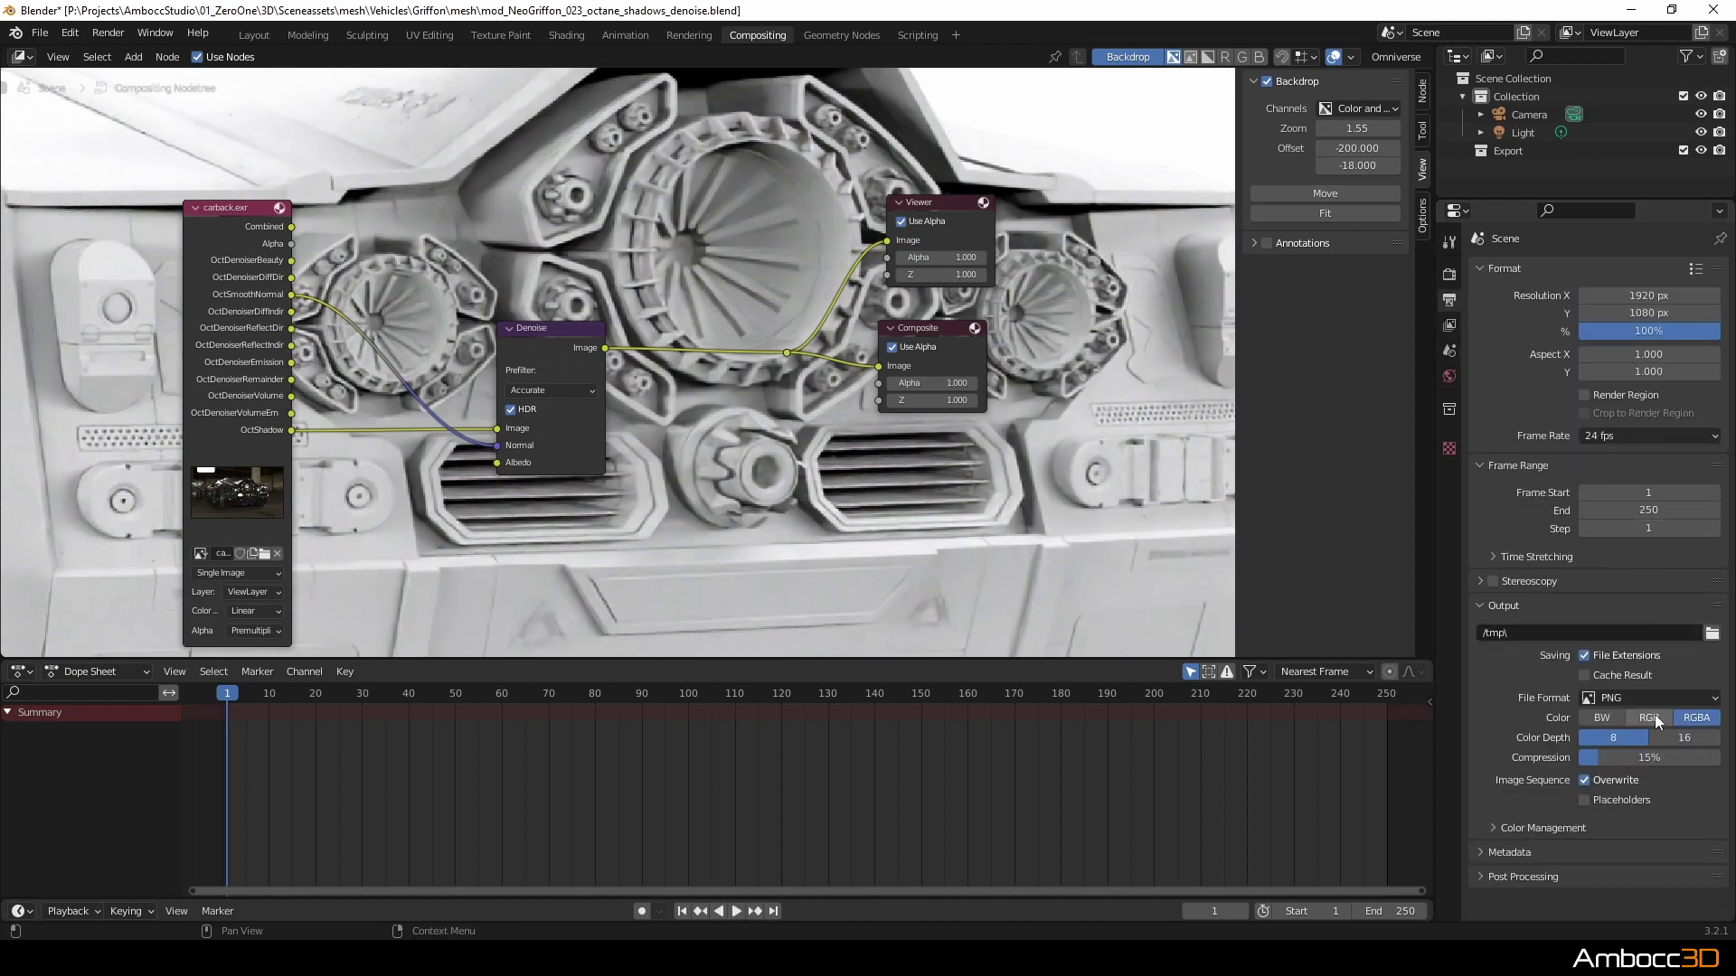
{"action": "left_click", "coordinate": [1620, 697]}
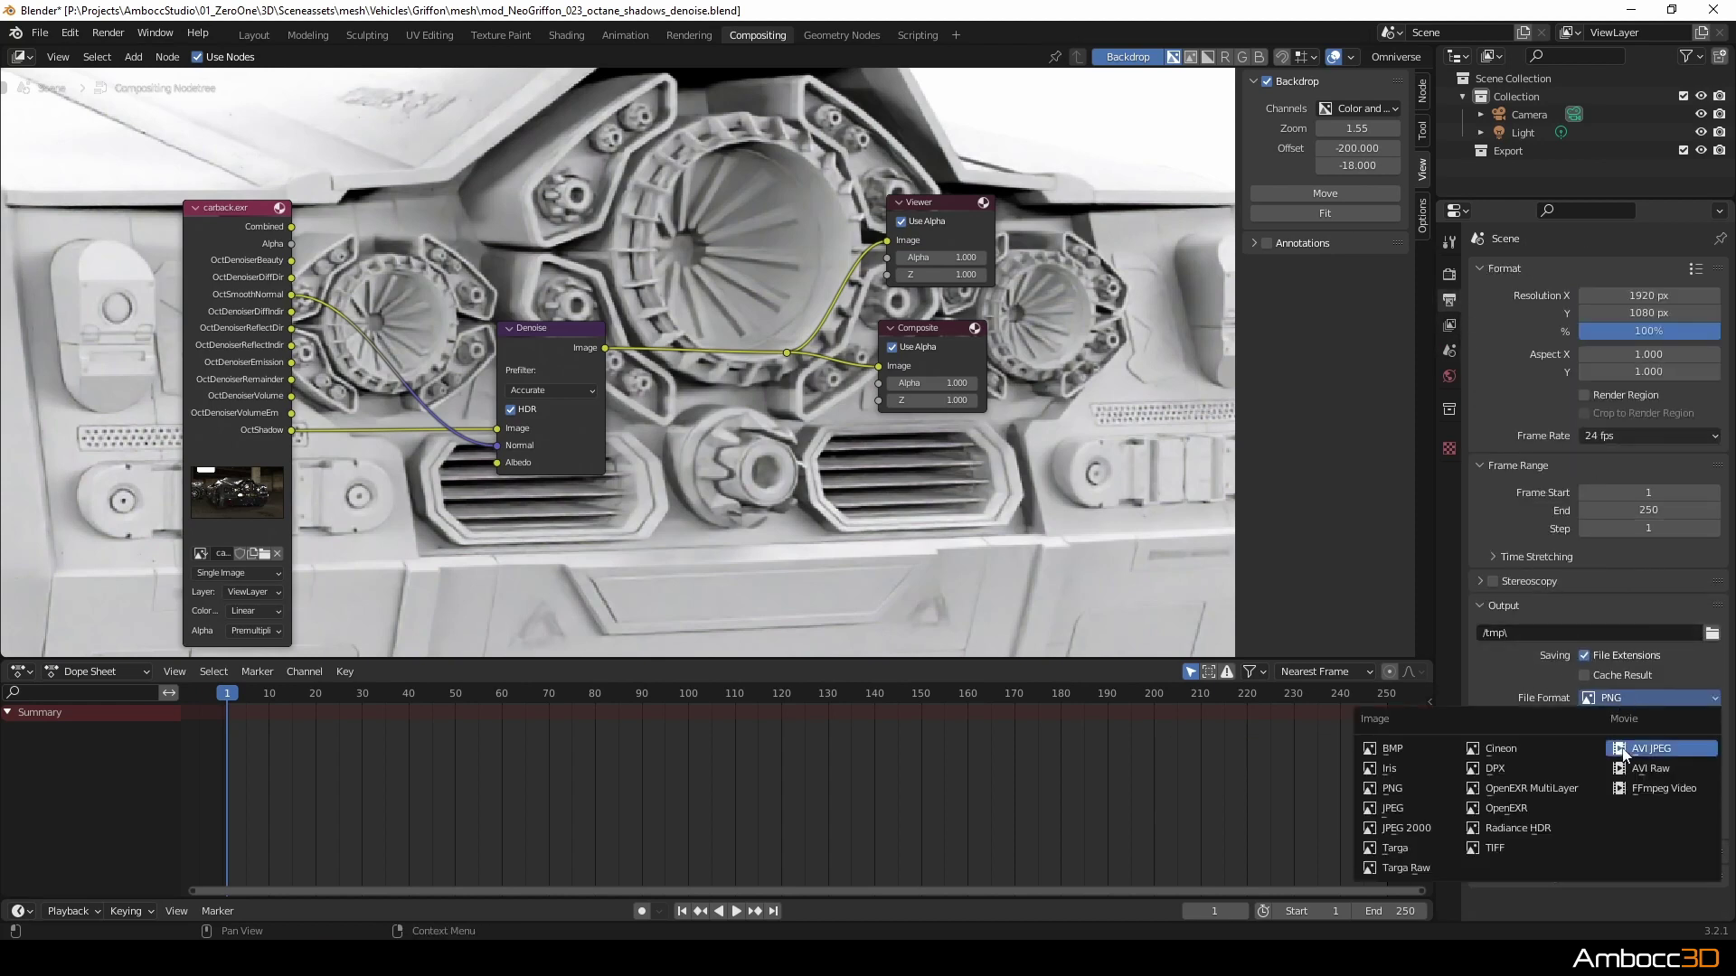
{"action": "left_click", "coordinate": [1537, 809]}
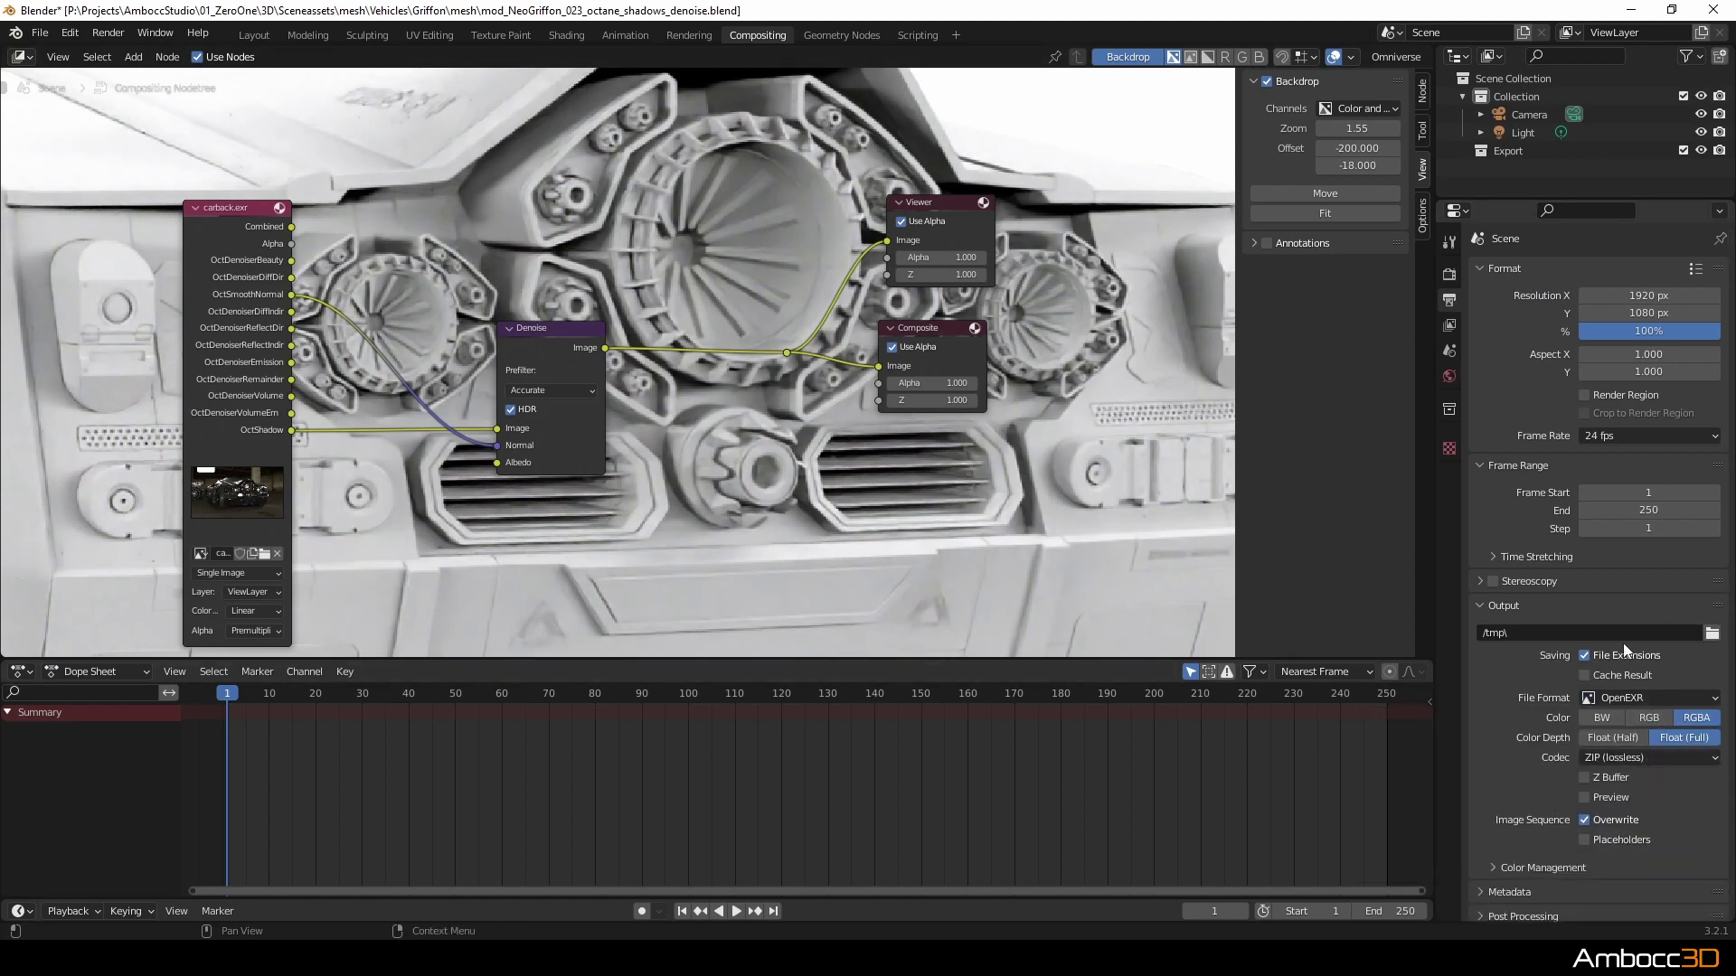
{"action": "left_click", "coordinate": [1711, 633]}
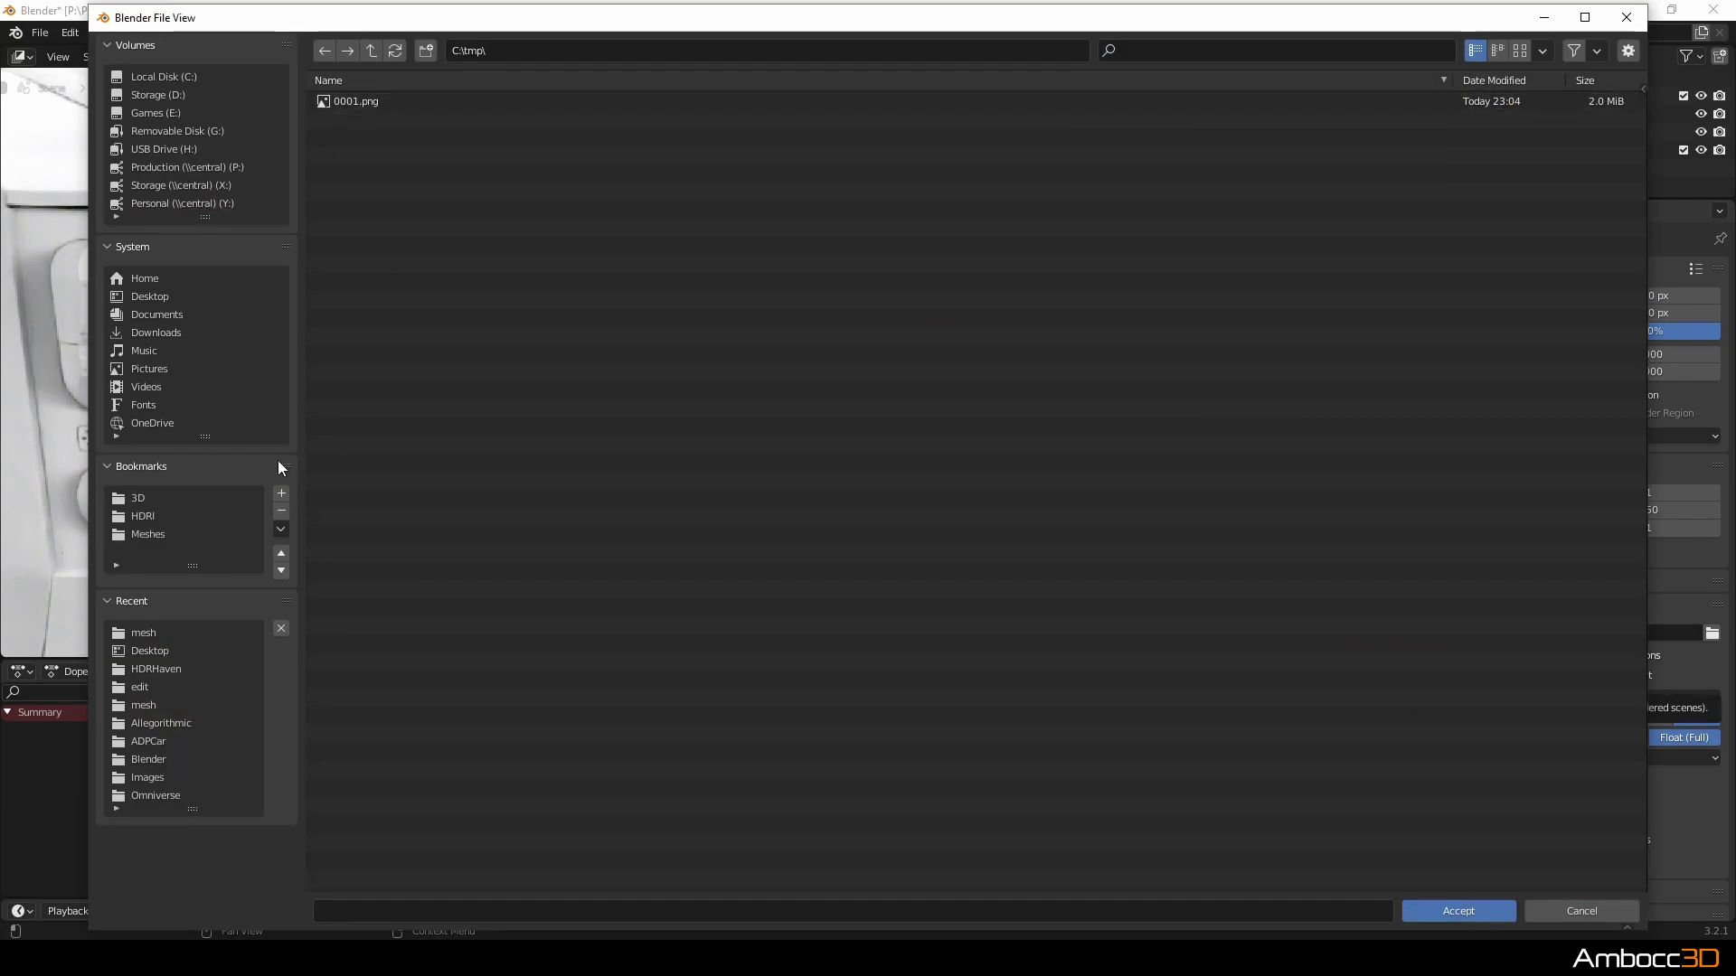
- In the Desktop folder, turn test0001.exr into the output file name test.exr
{"action": "left_click", "coordinate": [149, 297]}
{"action": "left_click", "coordinate": [379, 138]}
{"action": "left_click", "coordinate": [358, 913]}
{"action": "left_click", "coordinate": [358, 914]}
{"action": "key", "text": "BackSpace"}
{"action": "key", "text": "BackSpace"}
{"action": "key", "text": "BackSpace"}
{"action": "key", "text": "BackSpace"}
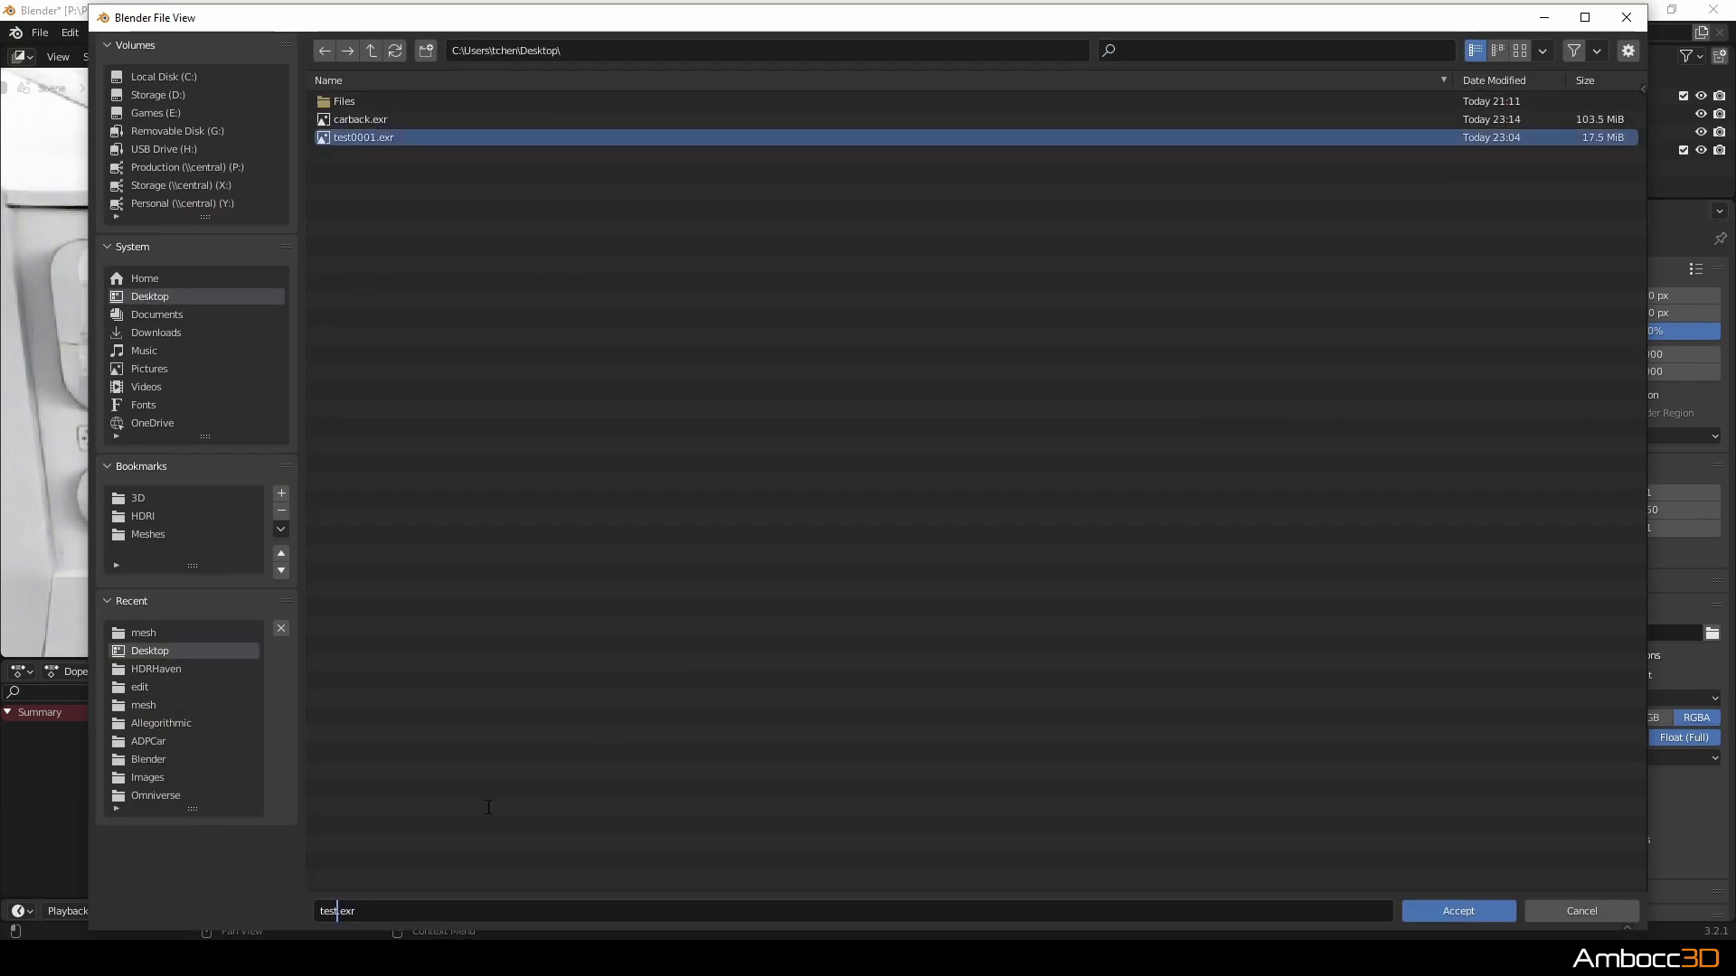